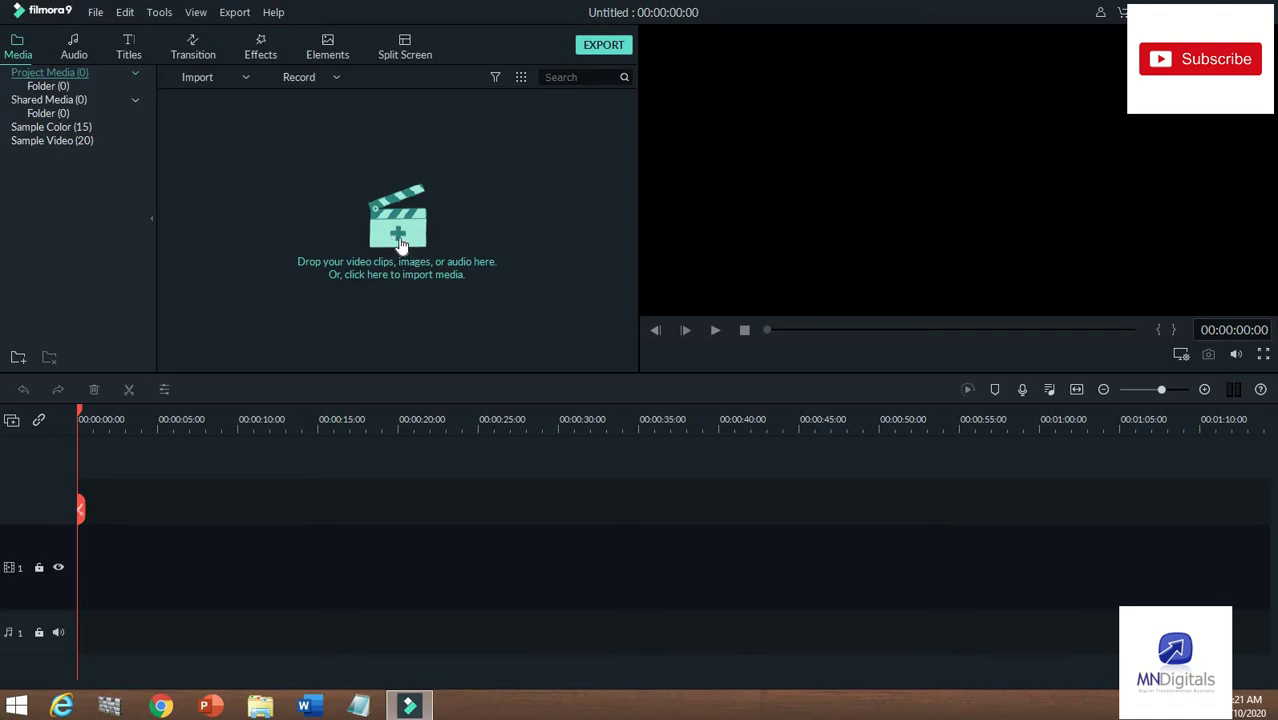
Import the 10000000_622397… MP4 video from the Desktop and add it to the timeline, matching the project to 400 x 400 30fps
left_click(398, 243)
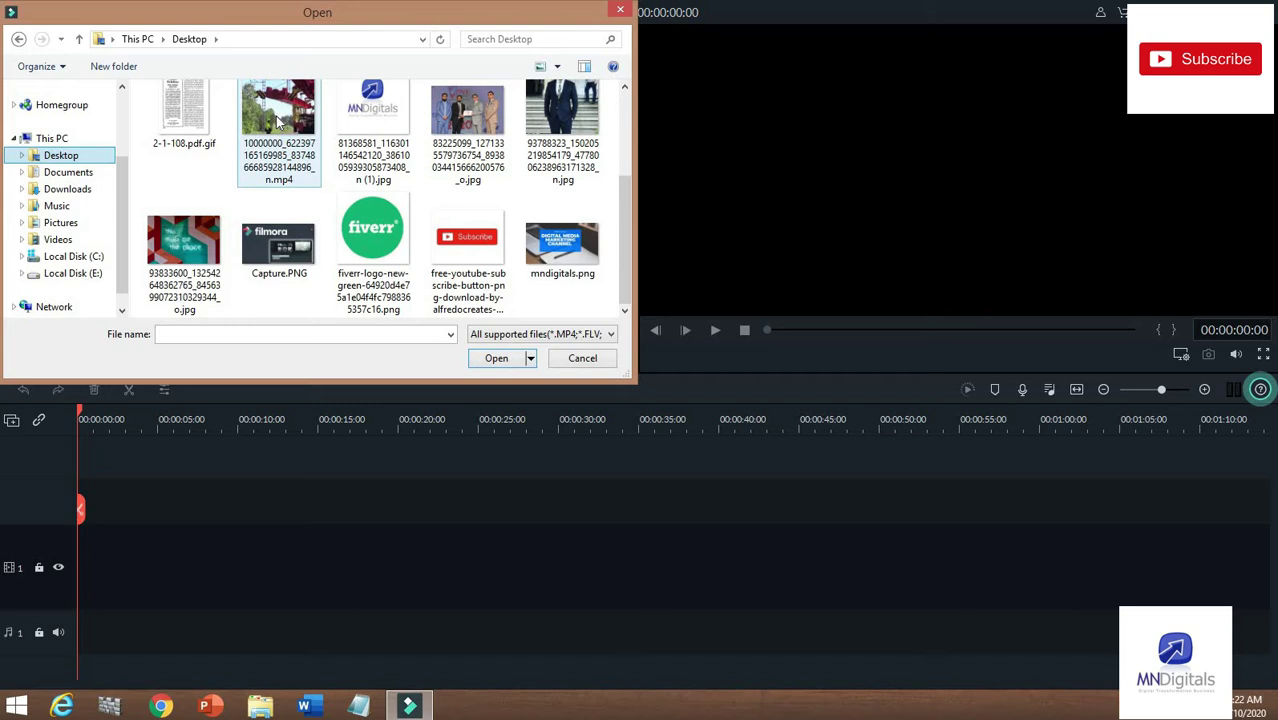
left_click(279, 122)
double_click(279, 122)
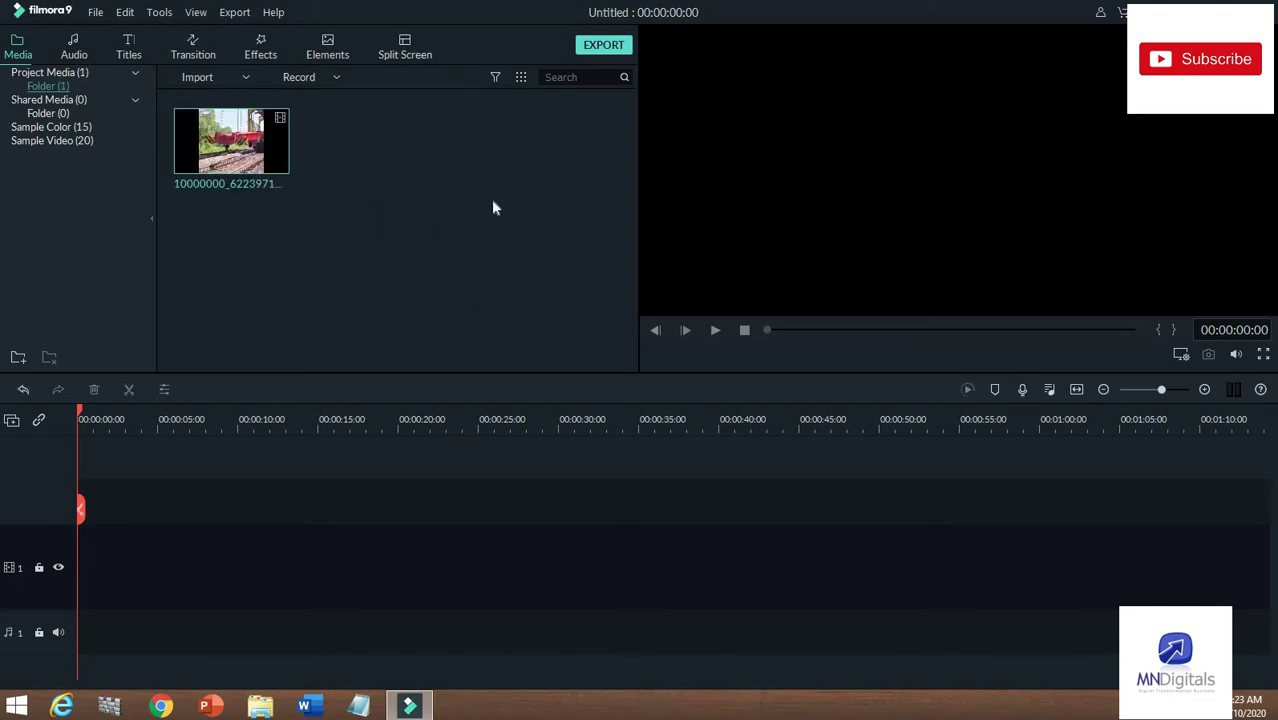
left_click(233, 145)
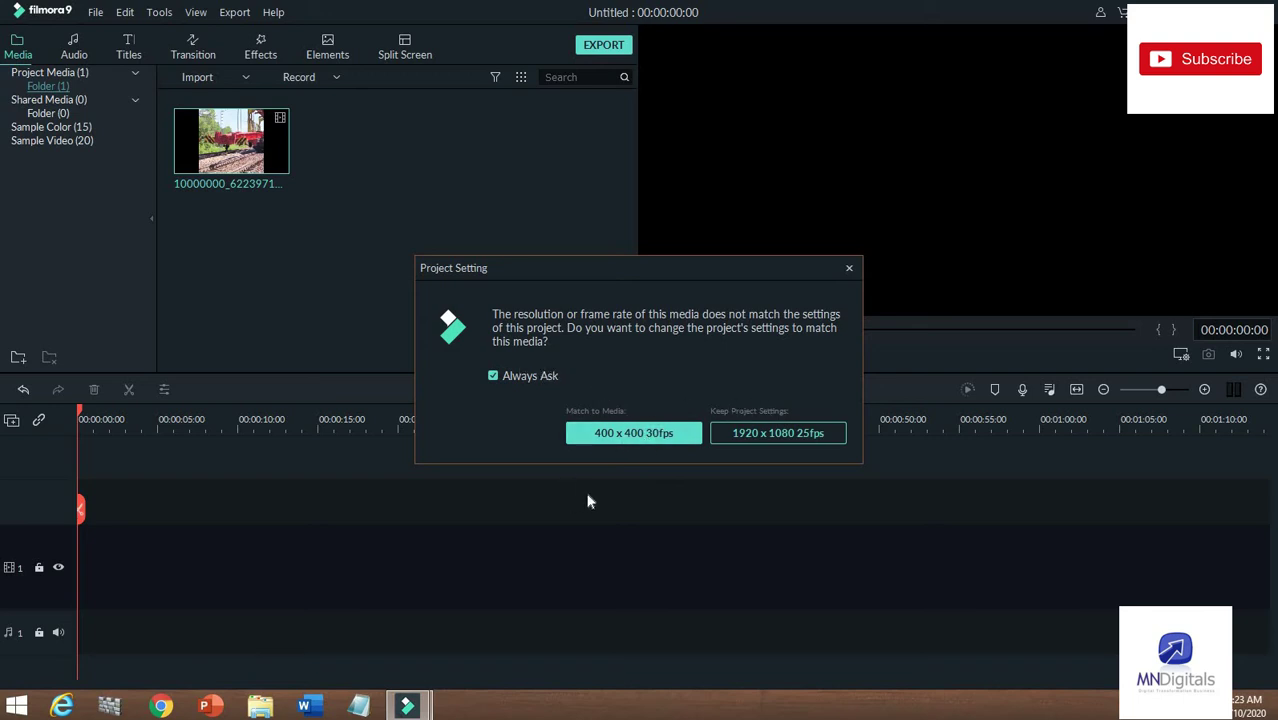
left_click(648, 437)
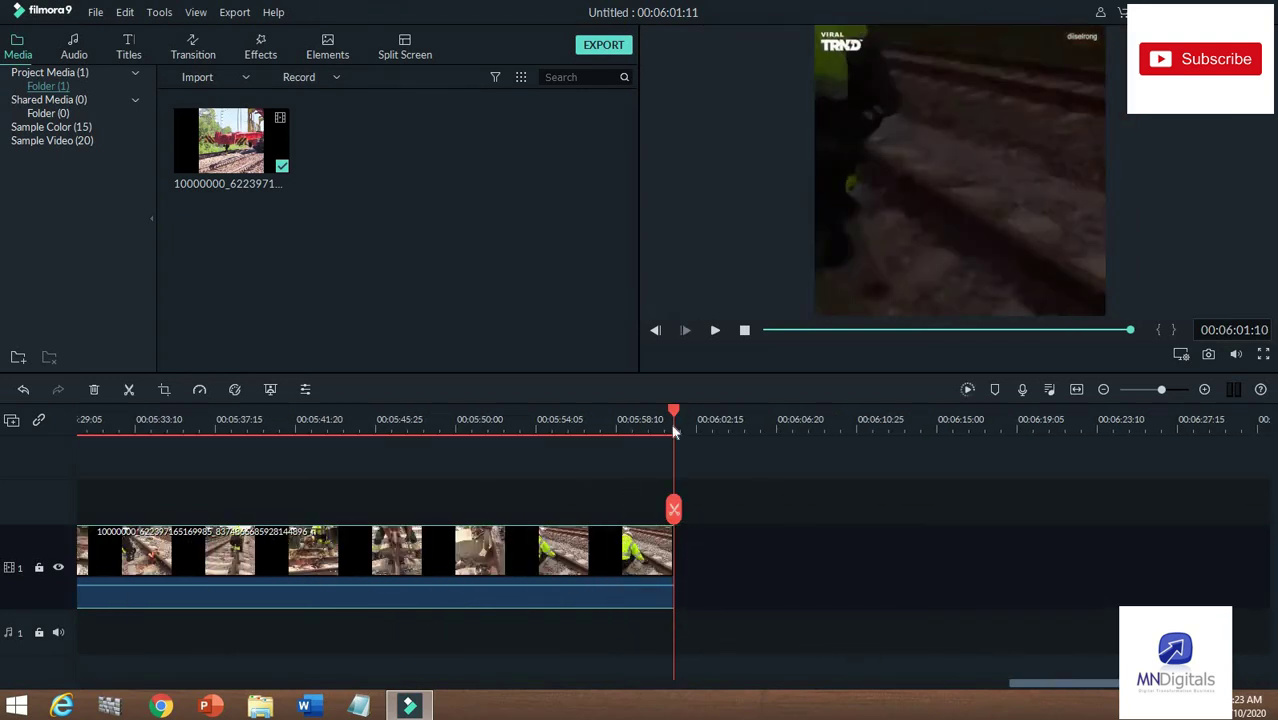
Try raising the timeline clip's audio to 5.00 dB, and finally lower its volume well below the original level
left_click_drag(604, 426, 519, 480)
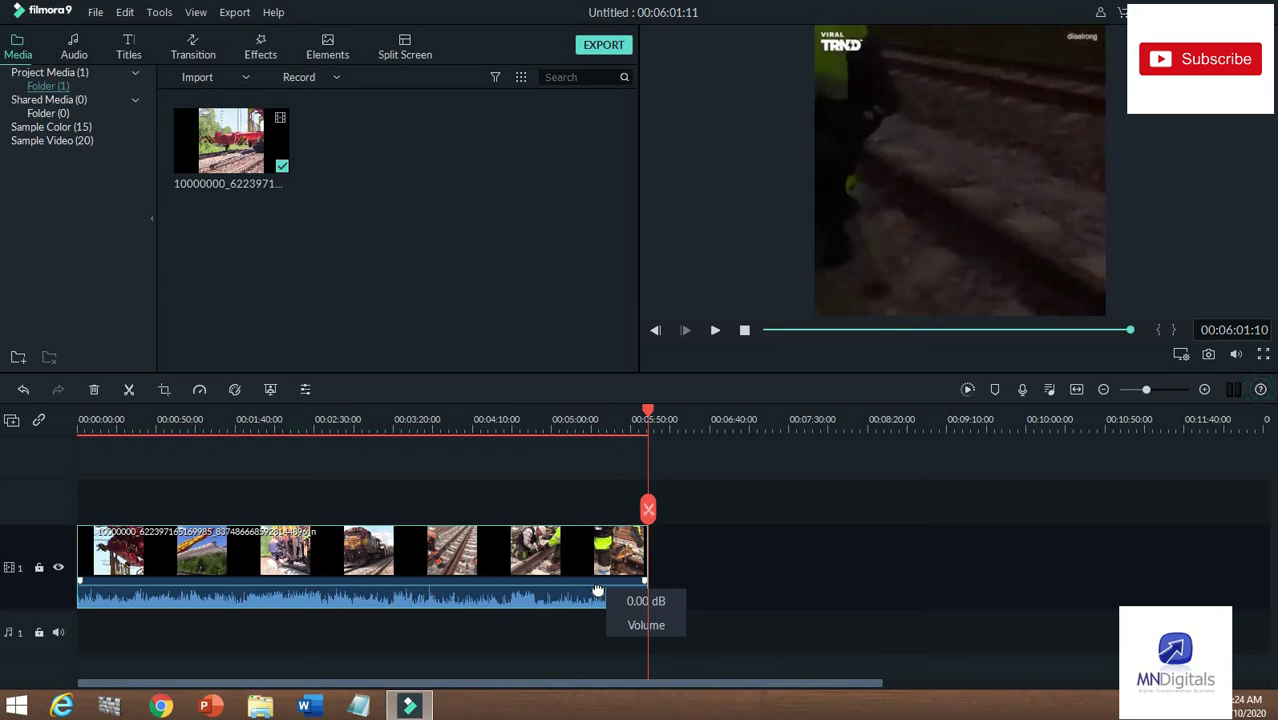
left_click_drag(597, 591, 600, 586)
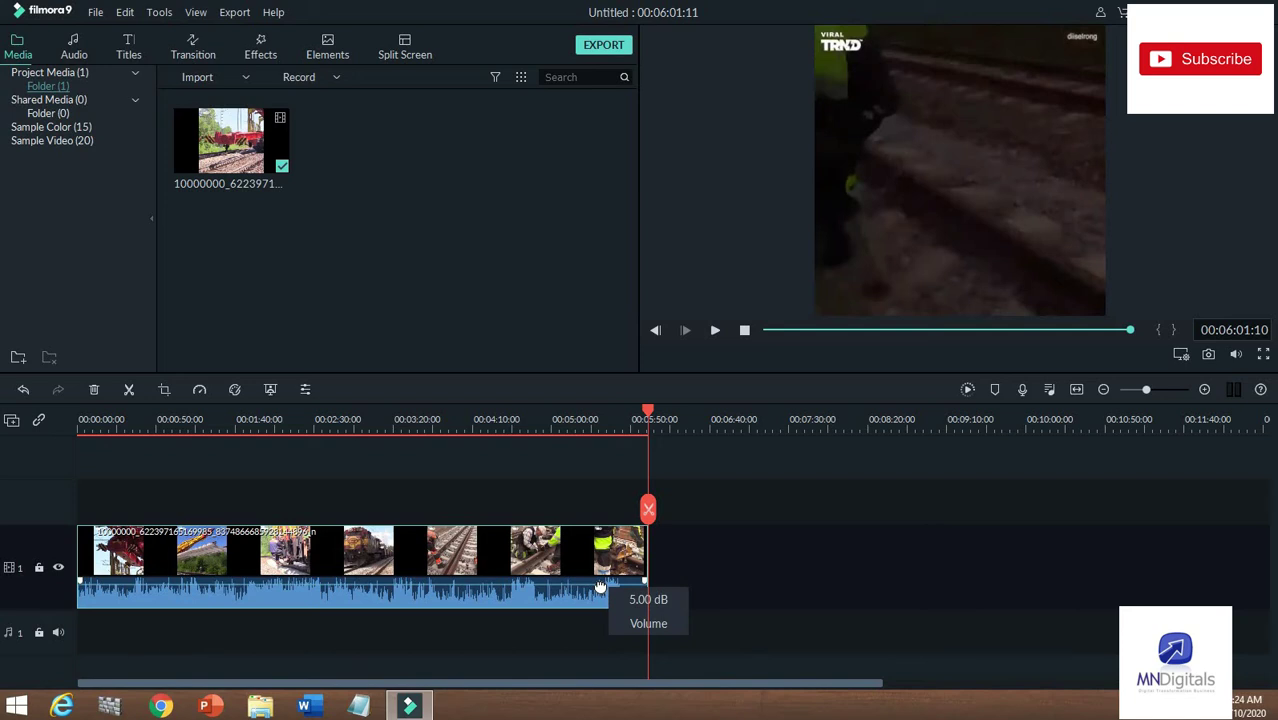
left_click_drag(600, 586, 604, 588)
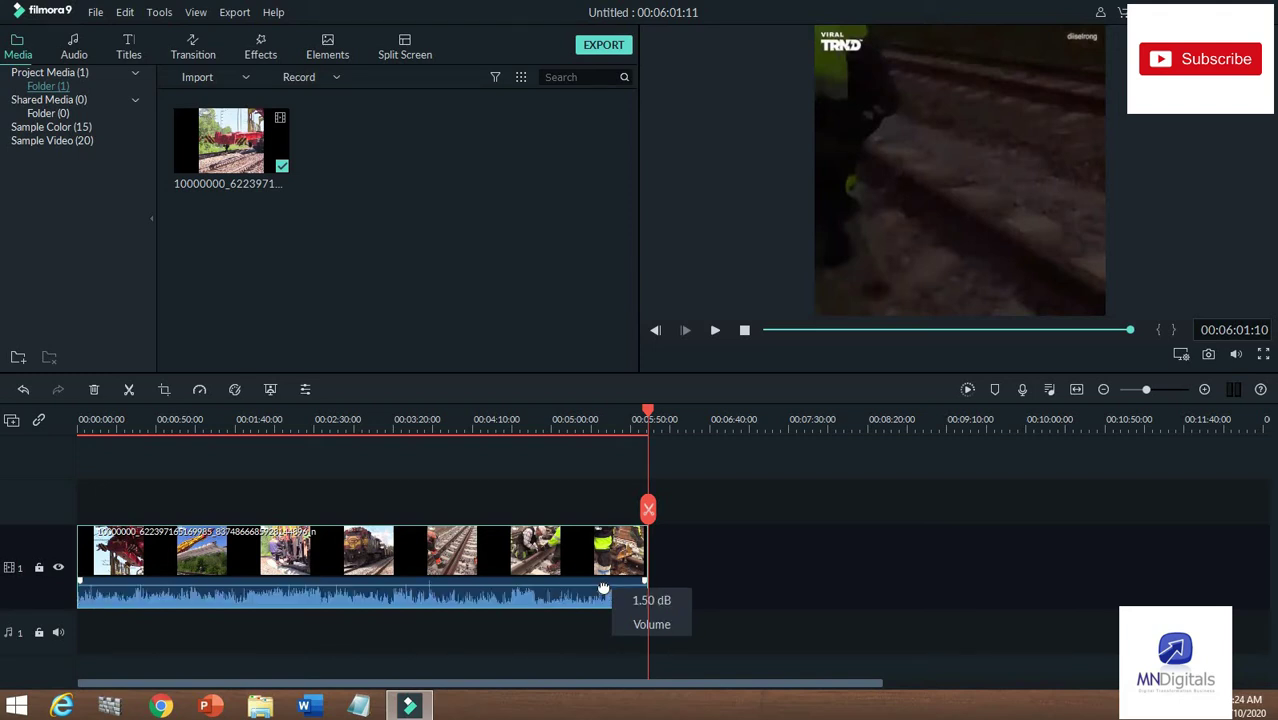
left_click_drag(604, 588, 604, 587)
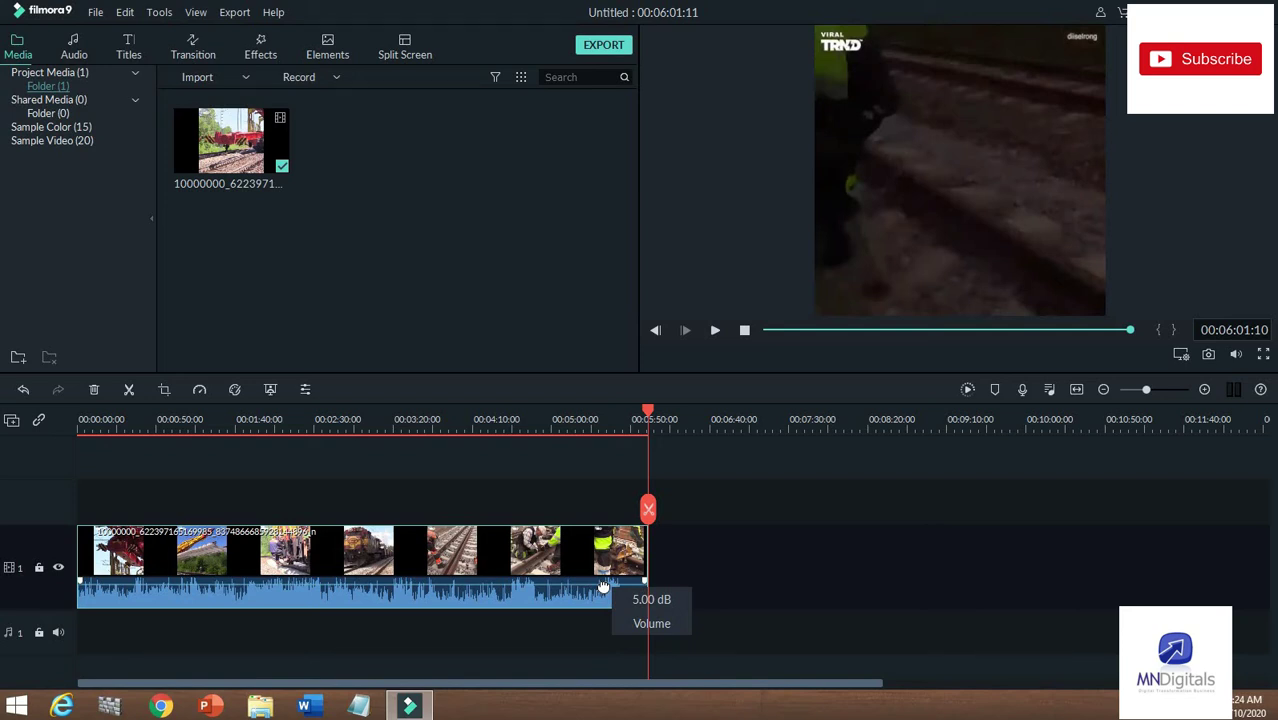
left_click_drag(604, 588, 607, 592)
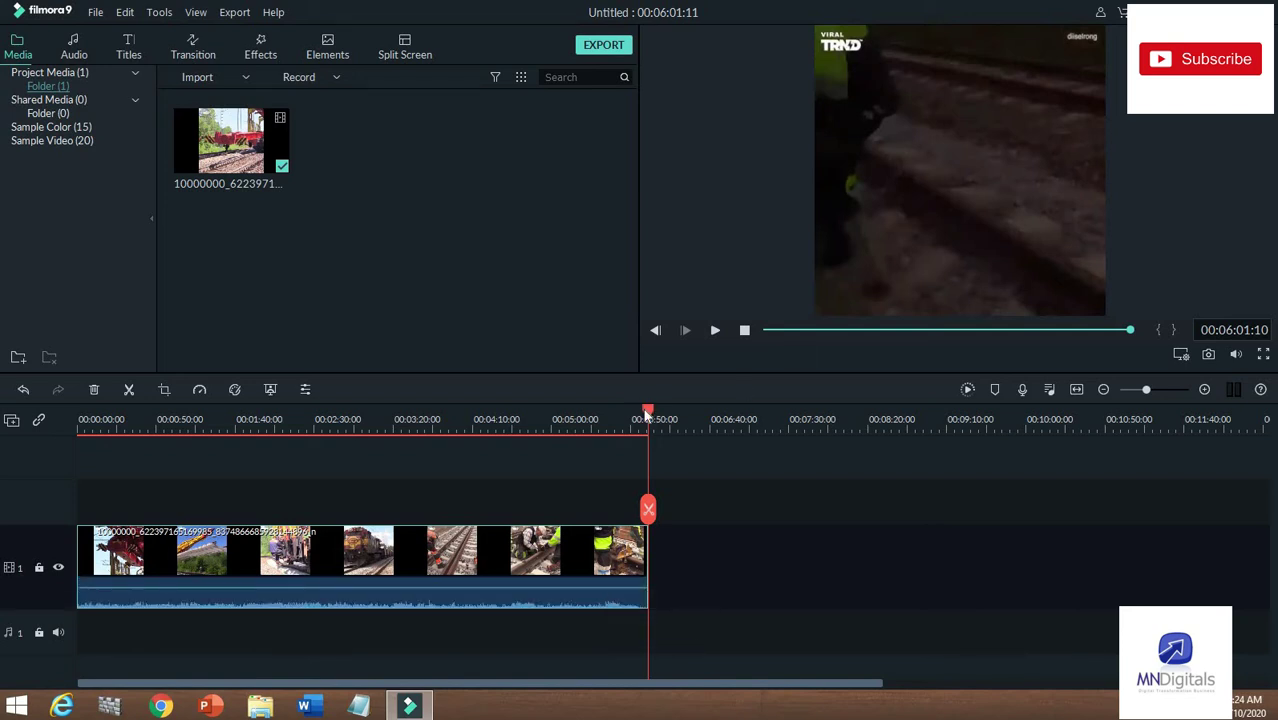
Add the Opener 7 title from the Openers collection to track 2 at the very start of the video
key("Home")
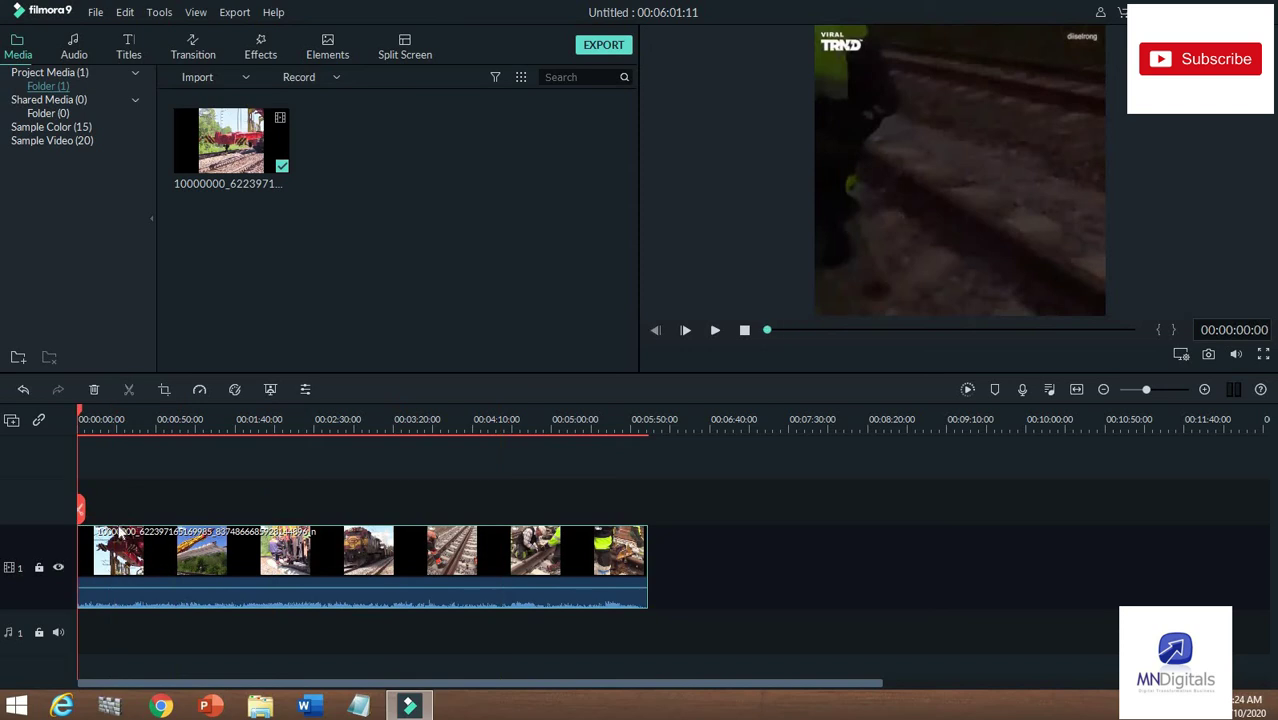
left_click(72, 50)
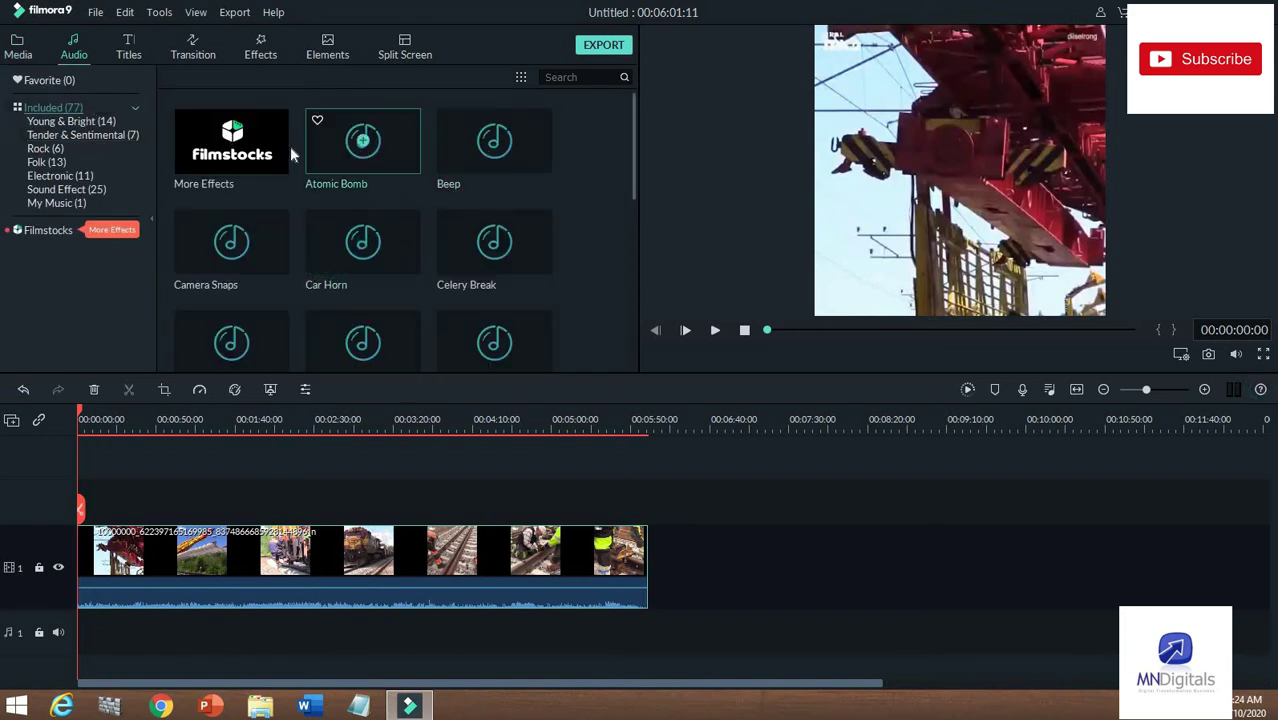
left_click(122, 50)
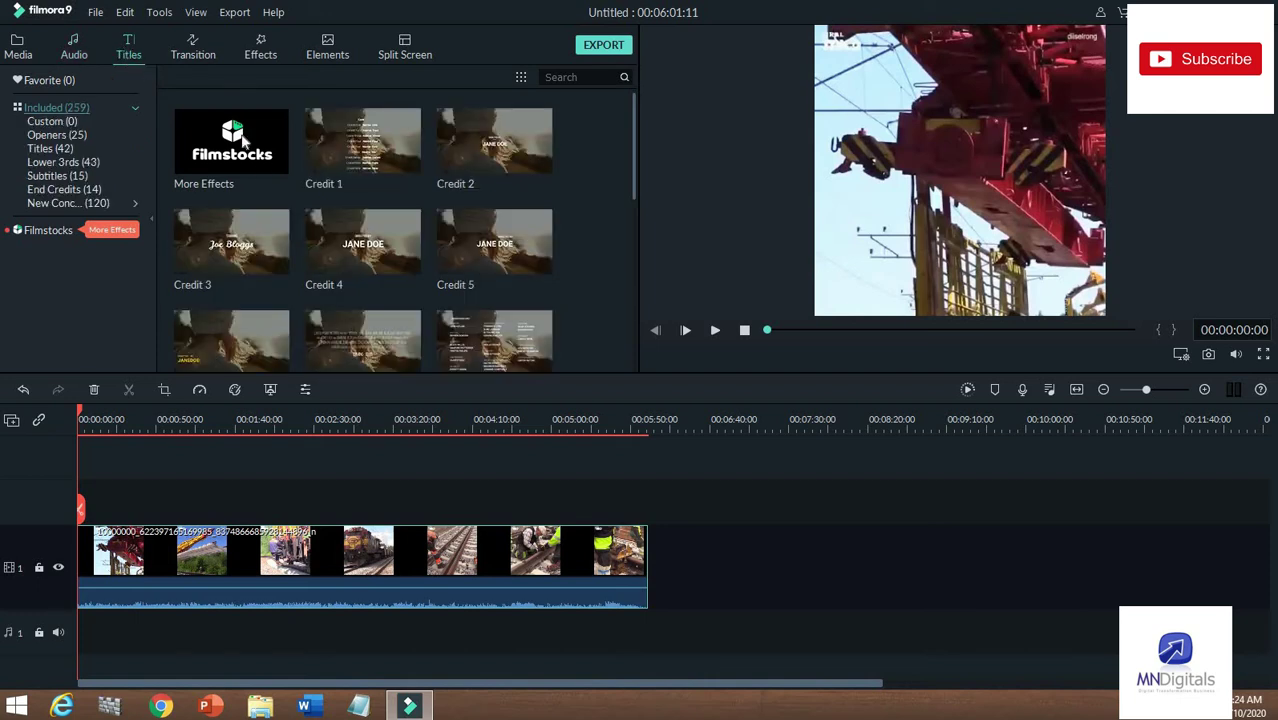
left_click(72, 136)
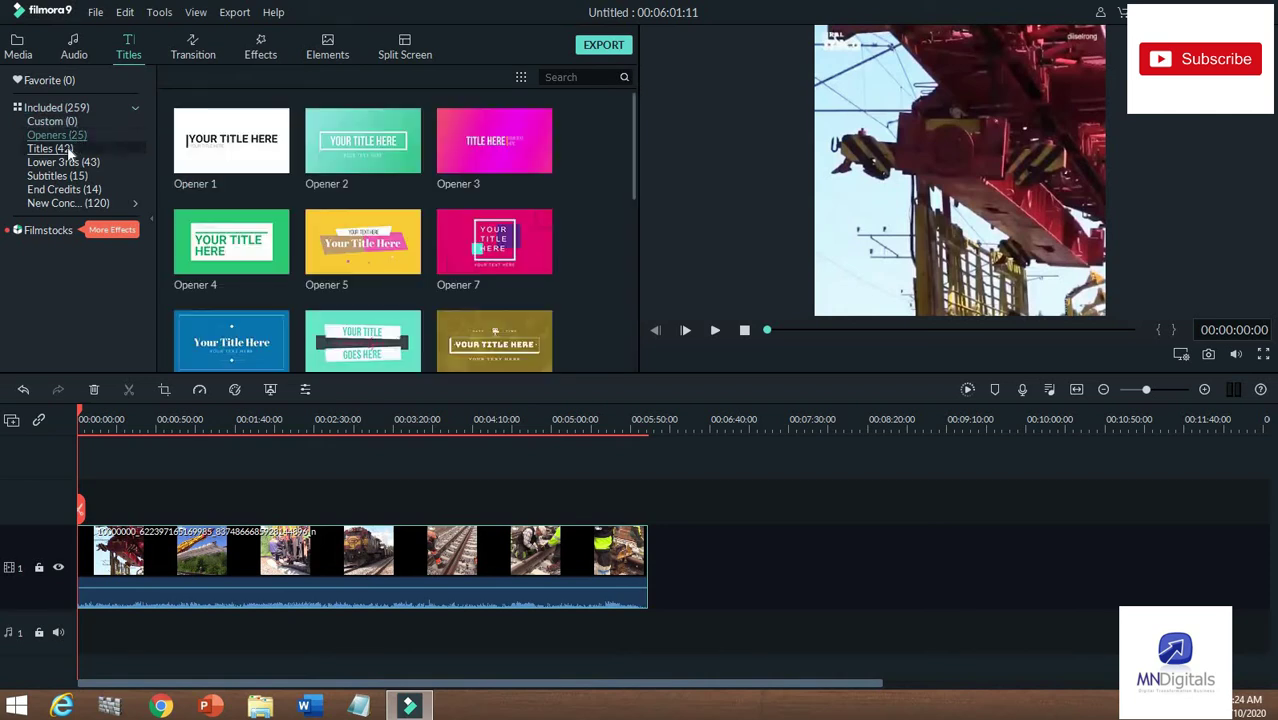
left_click(80, 162)
left_click(58, 135)
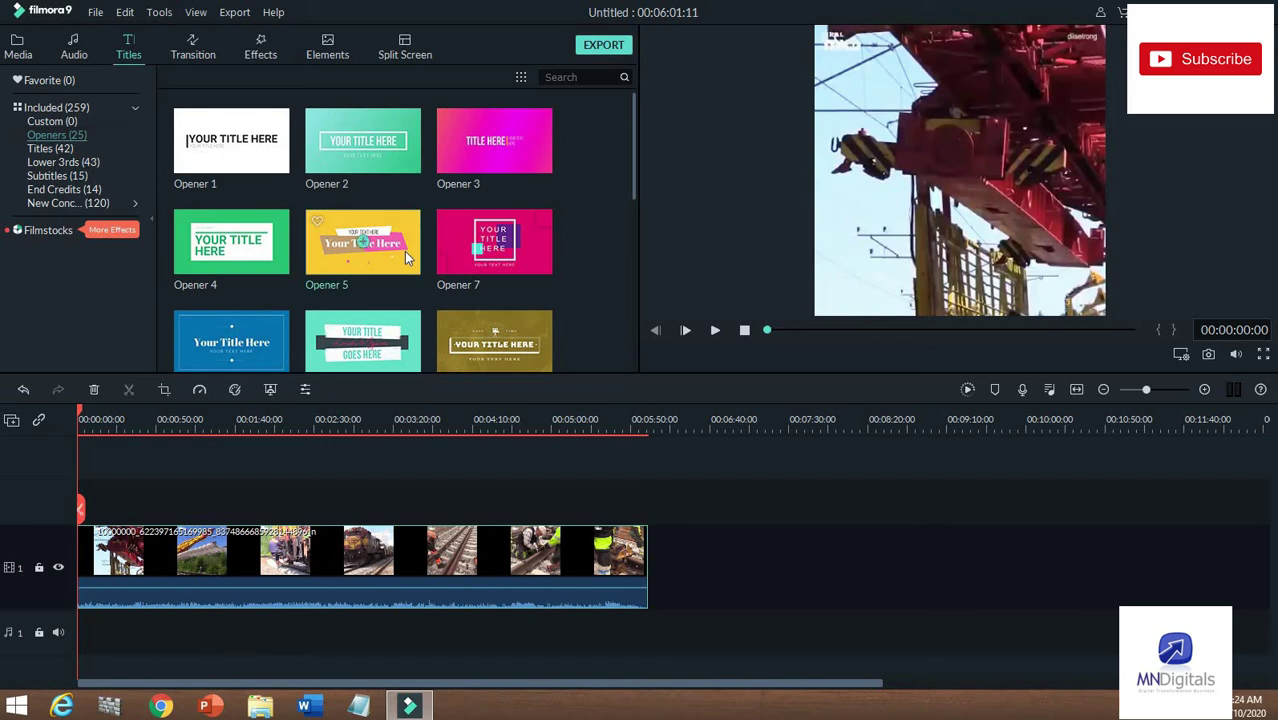
mouse_move(505, 251)
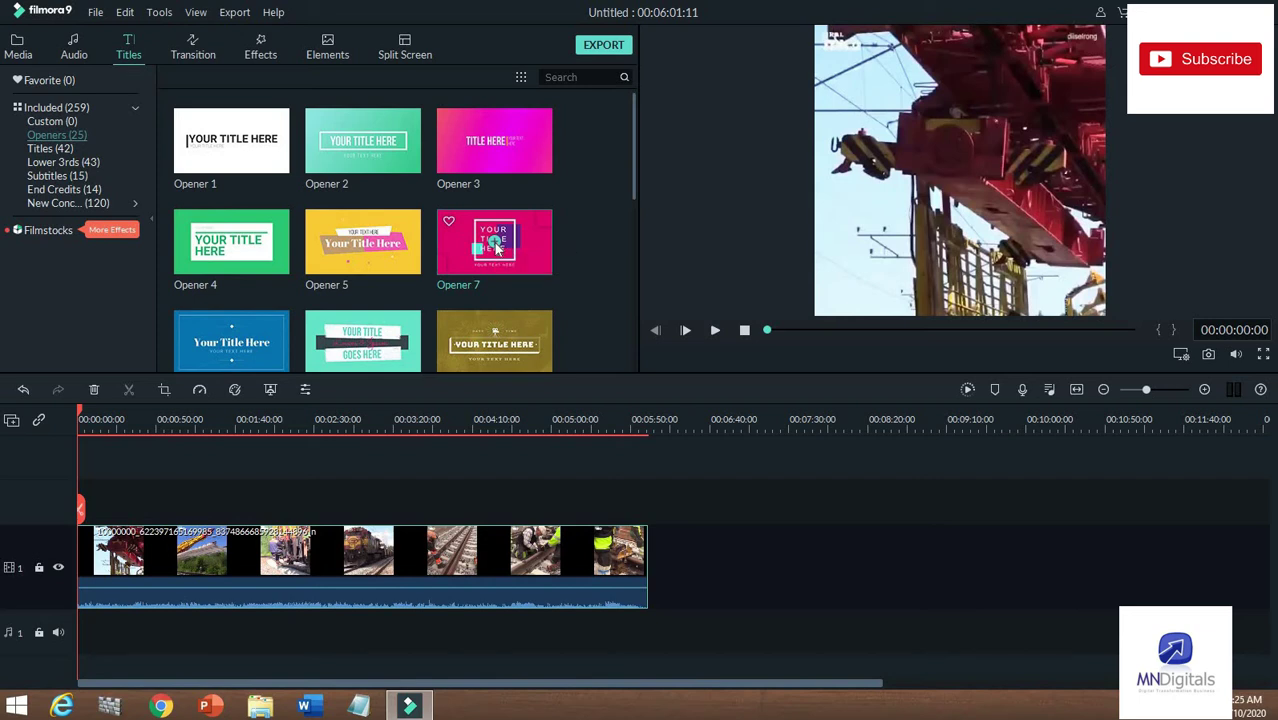
left_click_drag(497, 249, 78, 490)
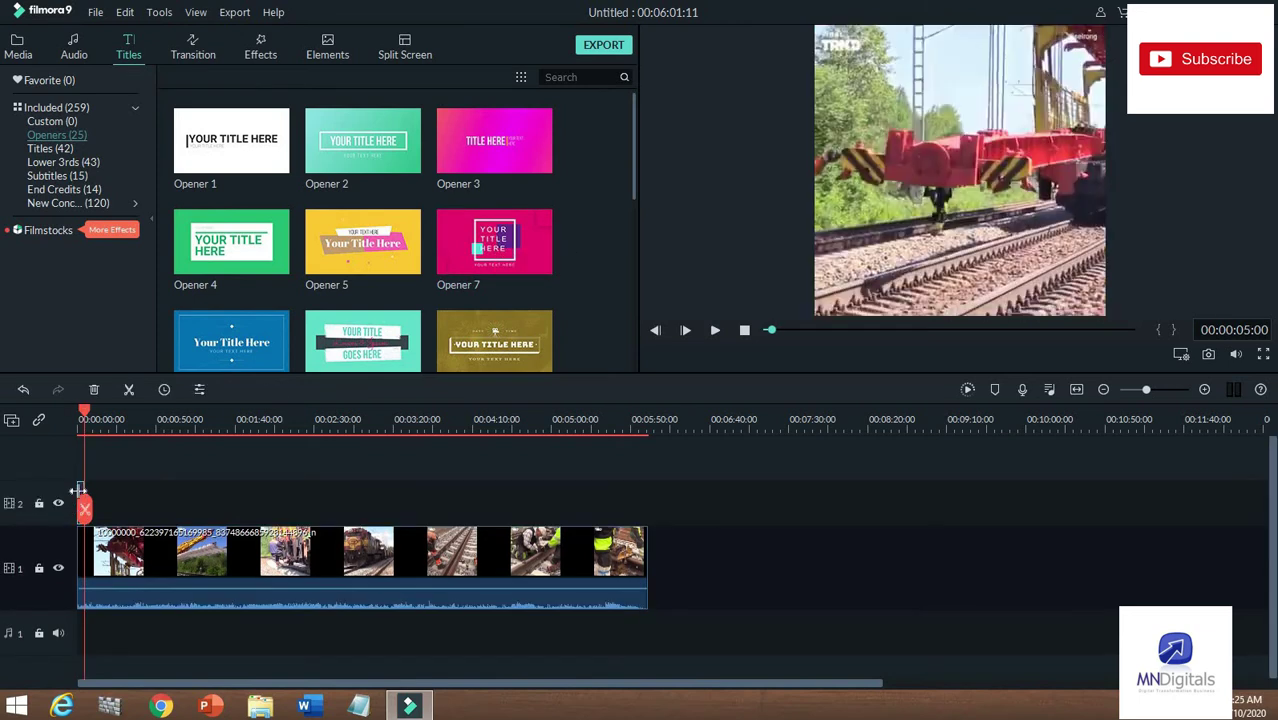
Return the playhead to the start and open the Opener 7 title for text editing from the preview
left_click(80, 416)
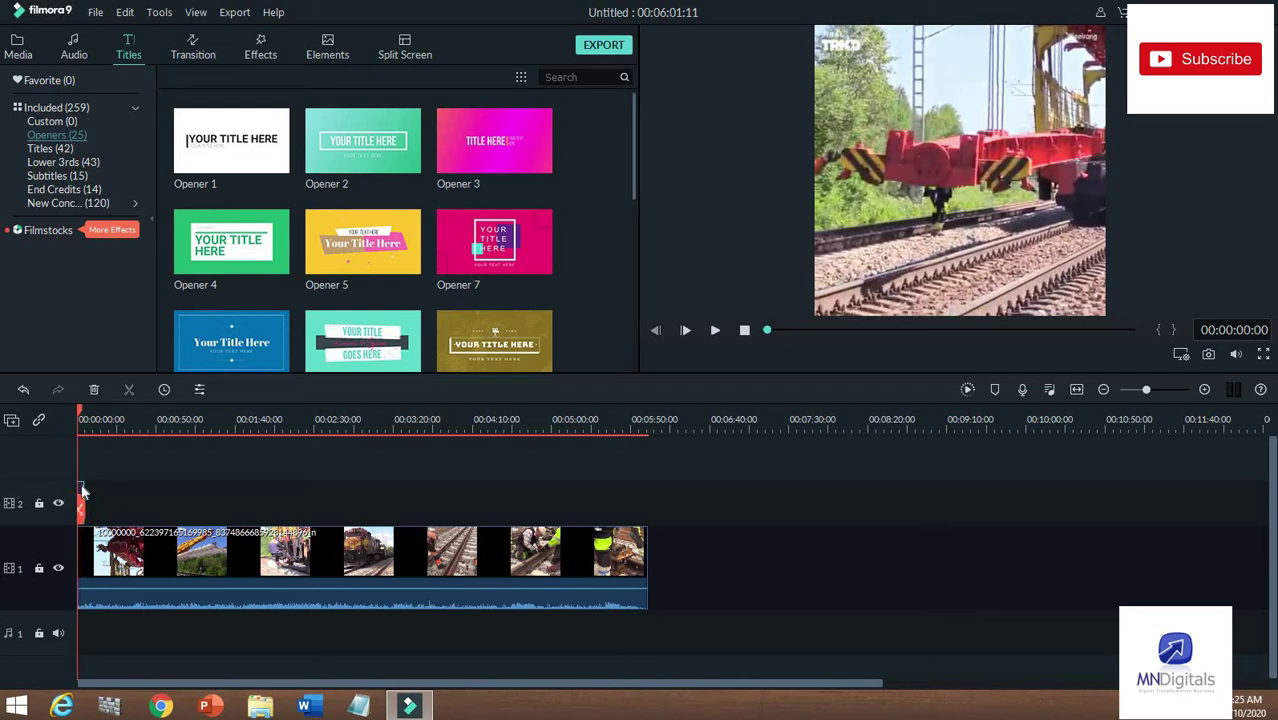
left_click(83, 490)
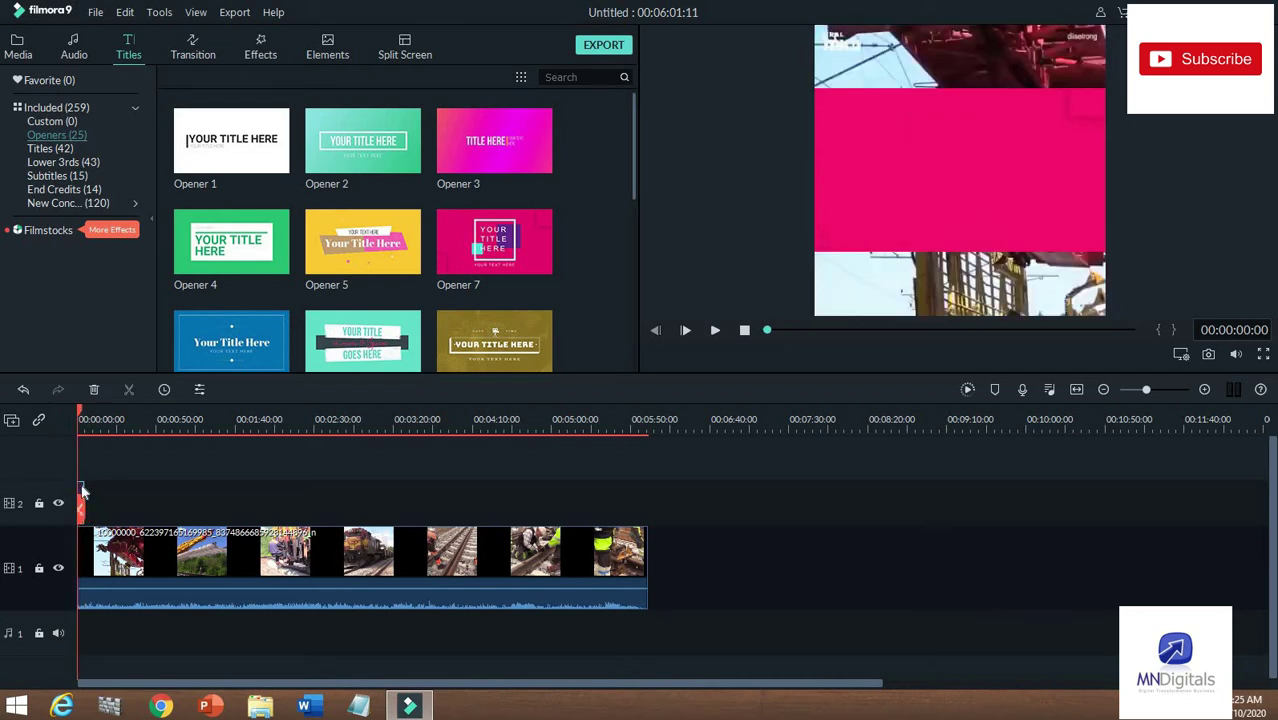
left_click(1038, 205)
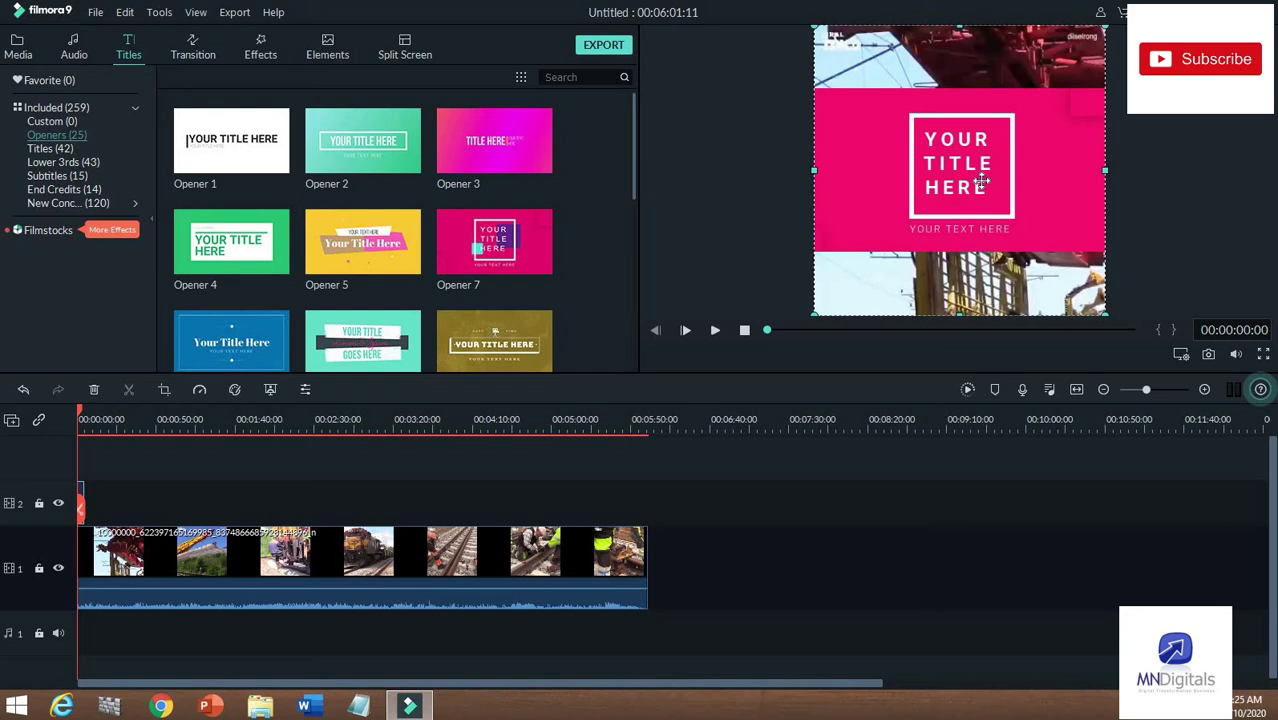
double_click(982, 180)
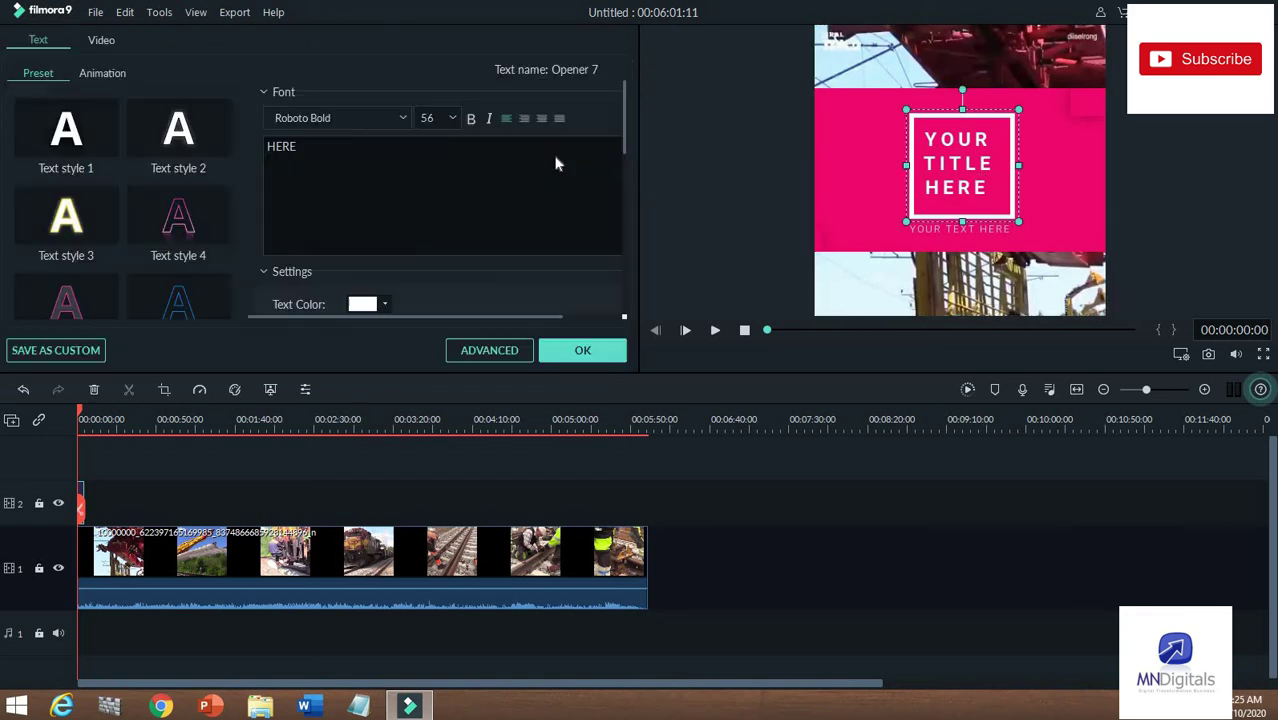
left_click(962, 162)
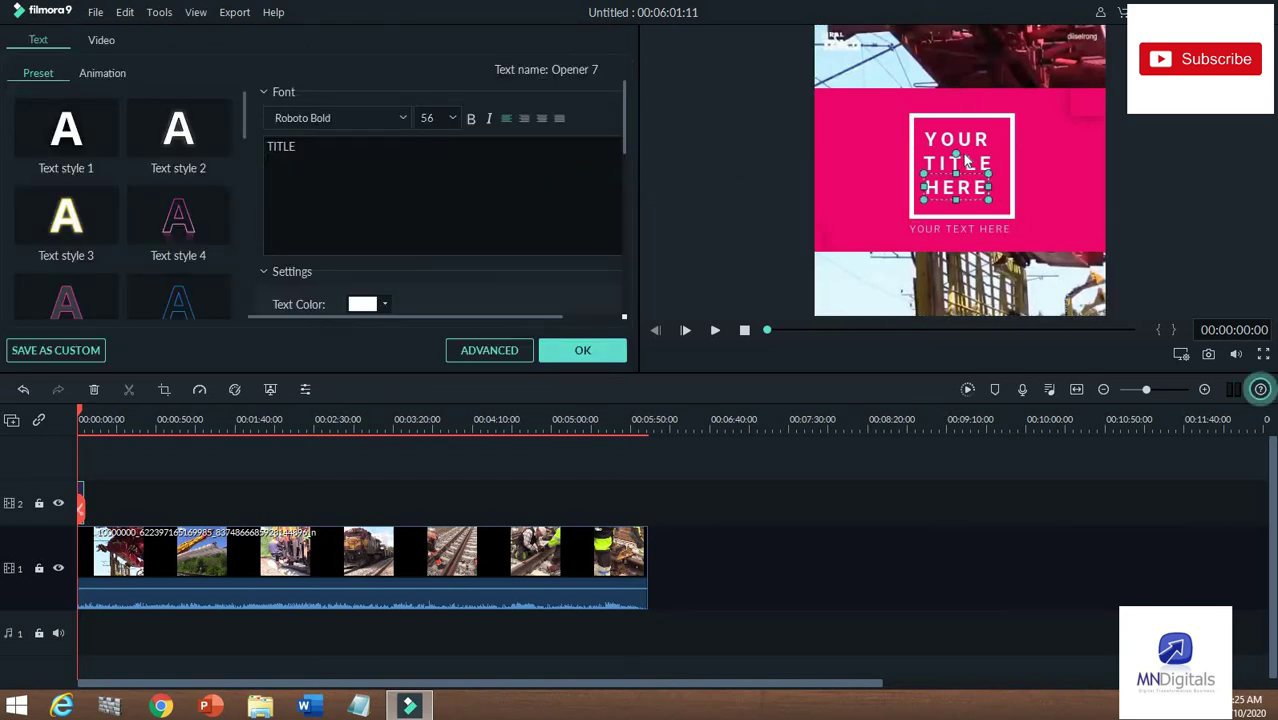
Replace the "YOUR" text line of the opener with "amazing construction"
left_click(977, 140)
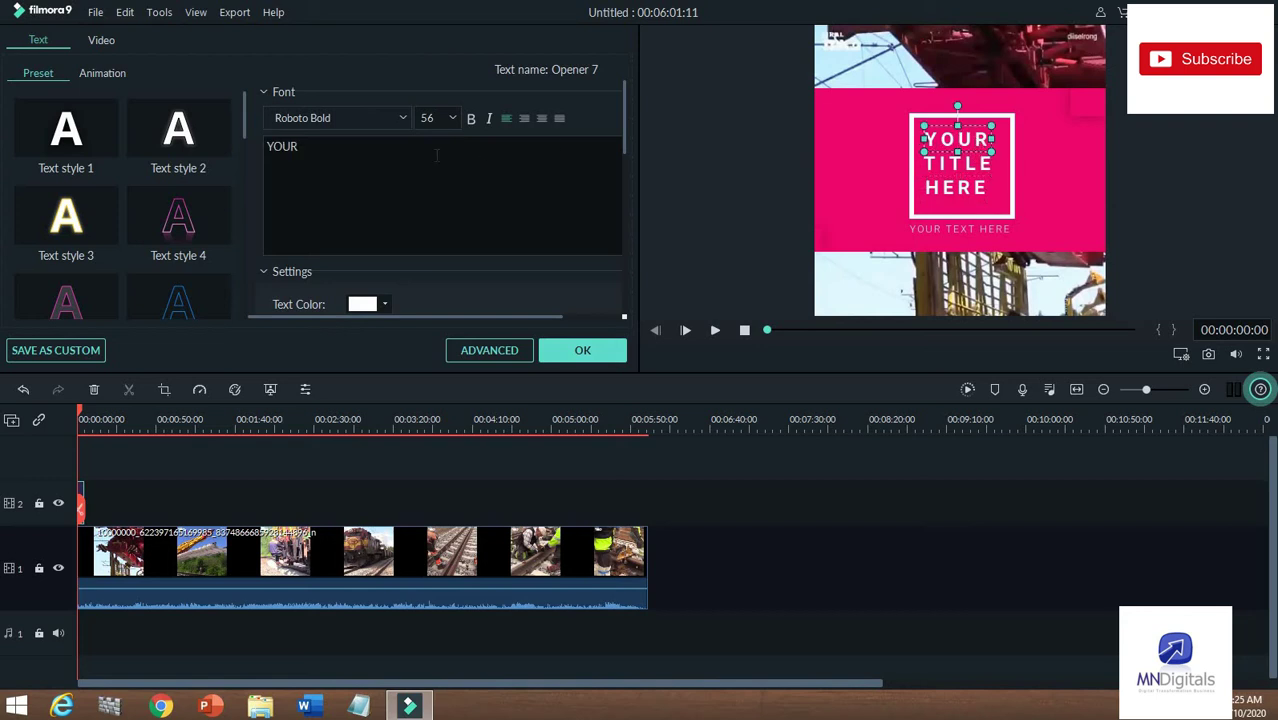
key("BackSpace")
key("BackSpace")
key("BackSpace")
key("BackSpace")
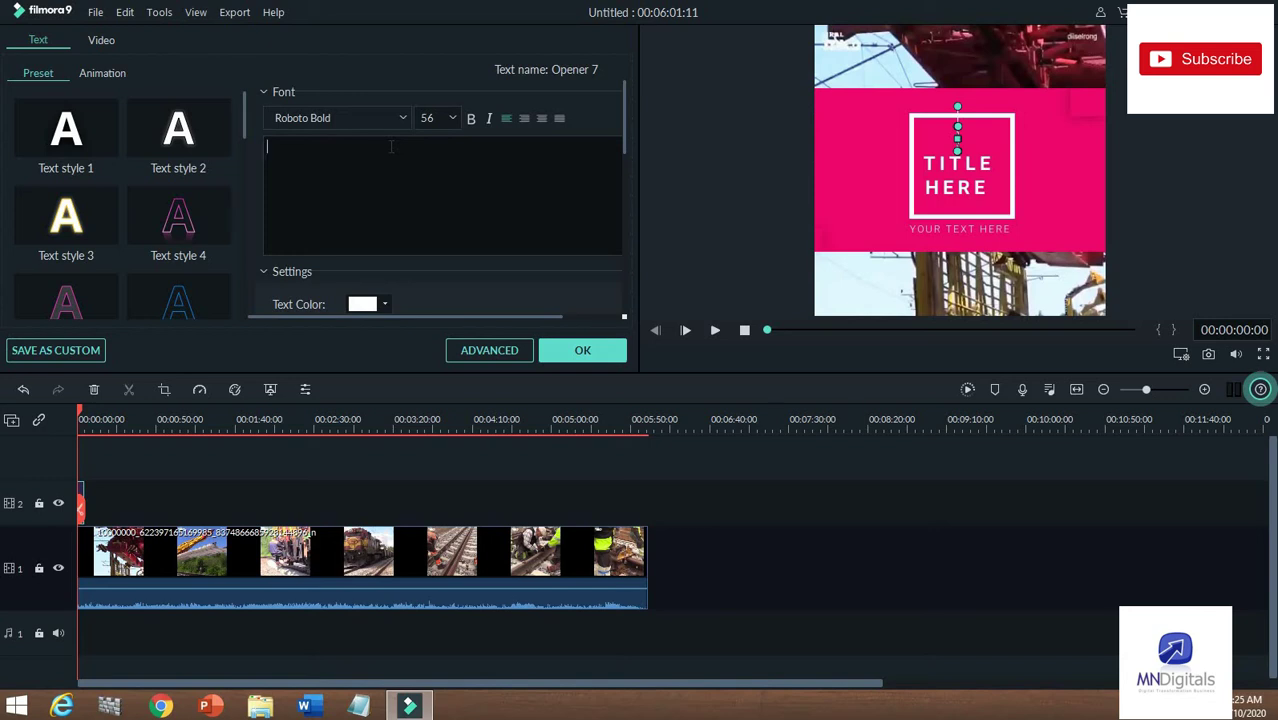
type("ama")
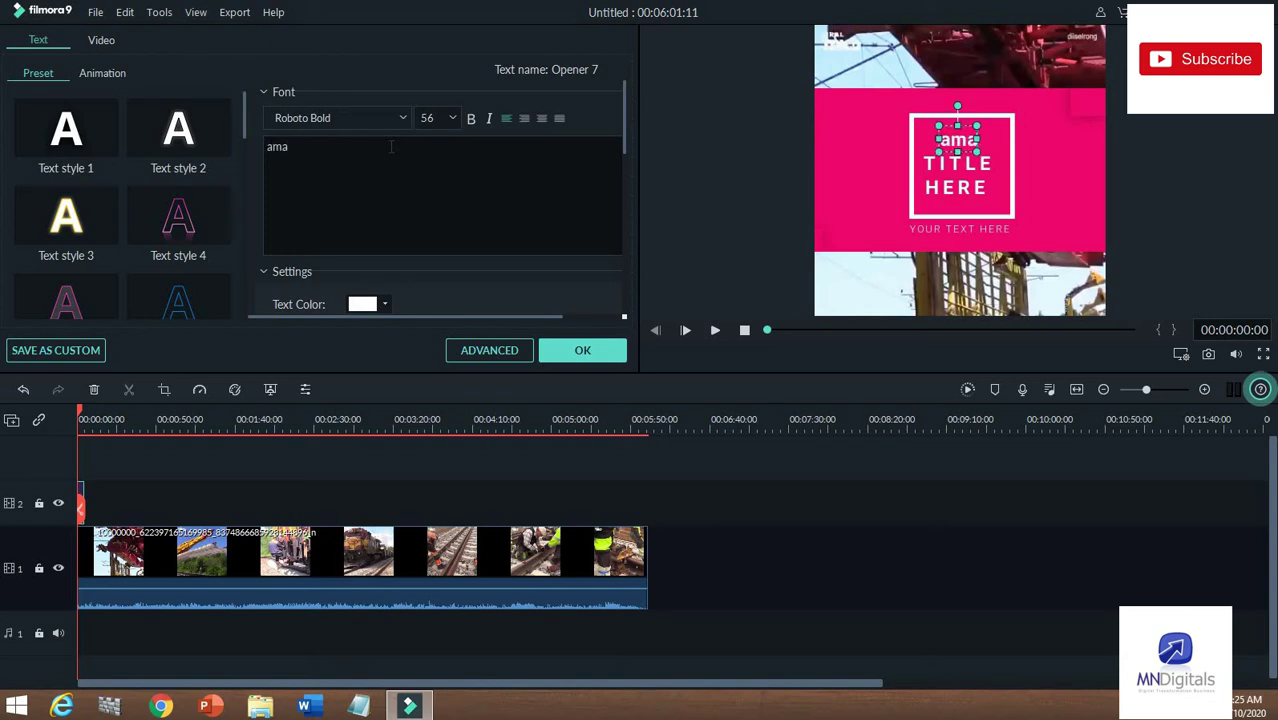
type("zing")
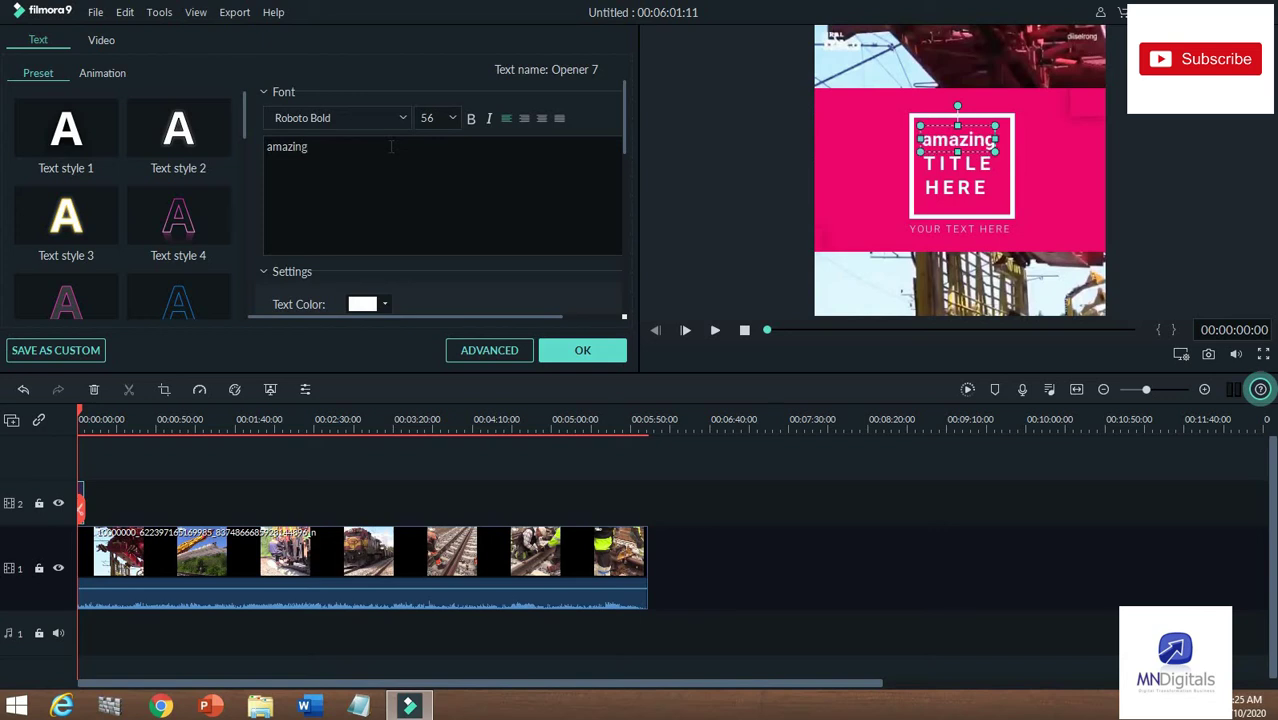
type(" bu")
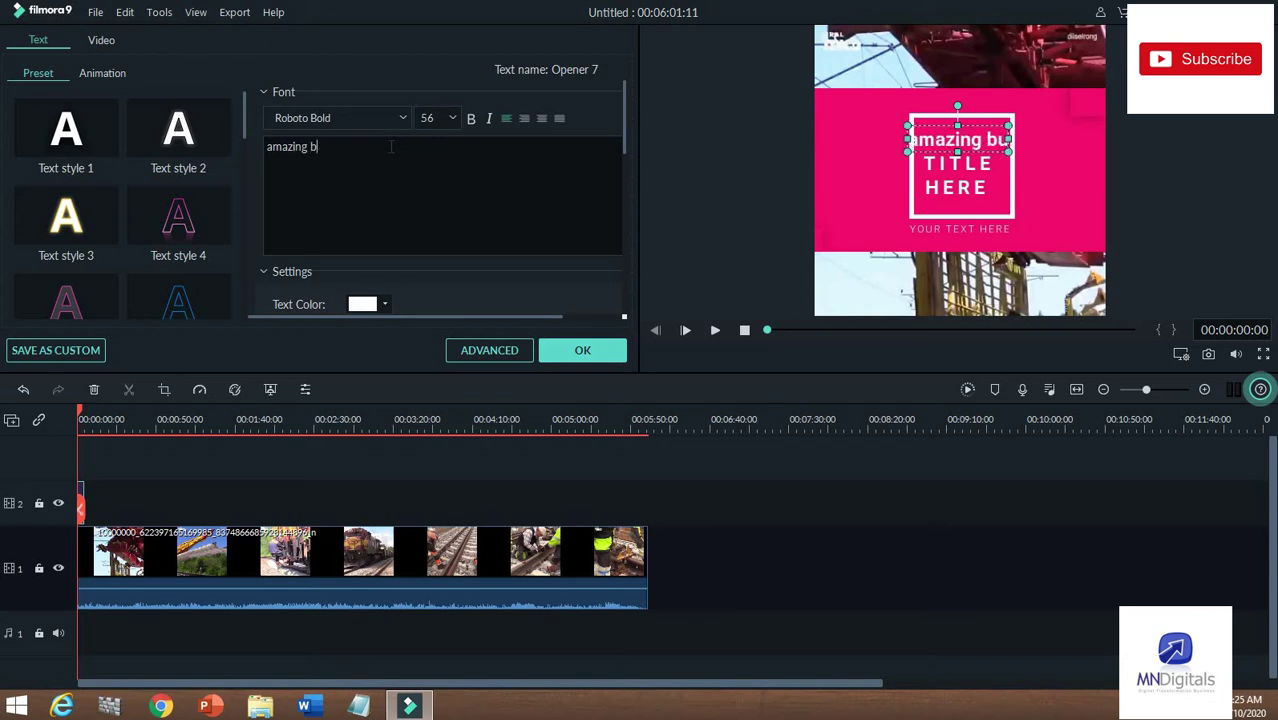
key("BackSpace")
key("BackSpace")
type("const")
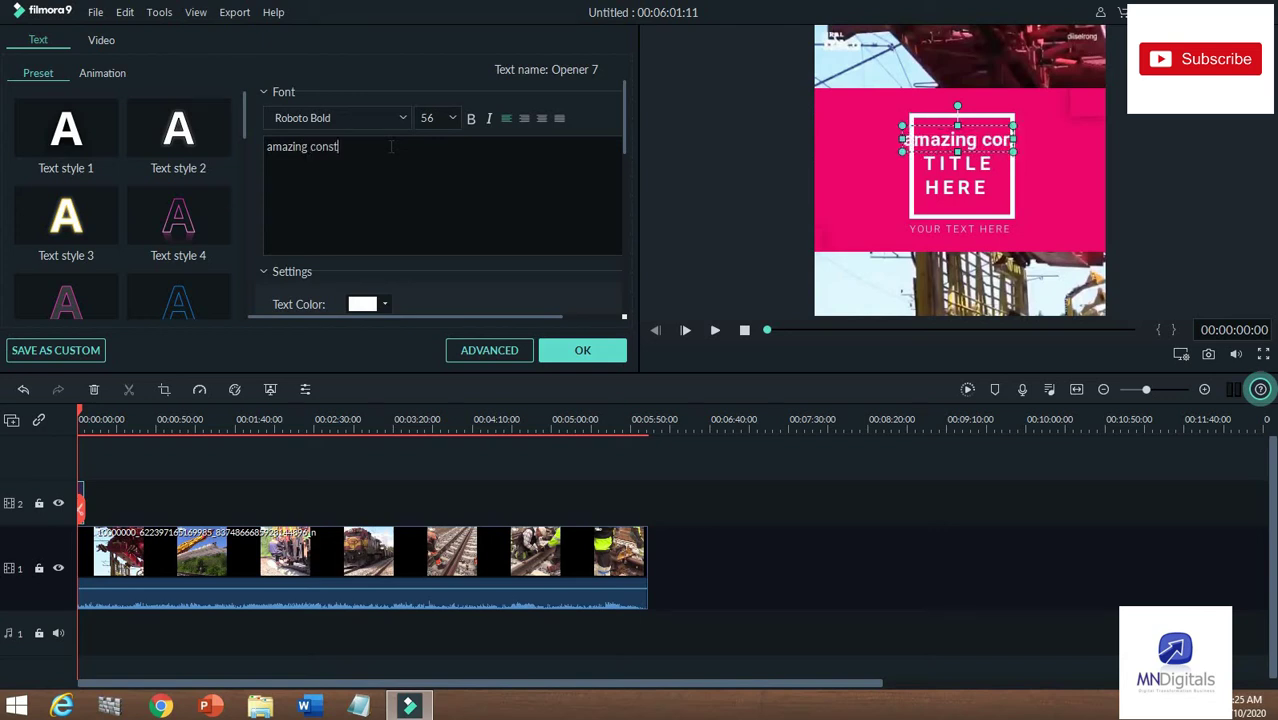
type("ructions")
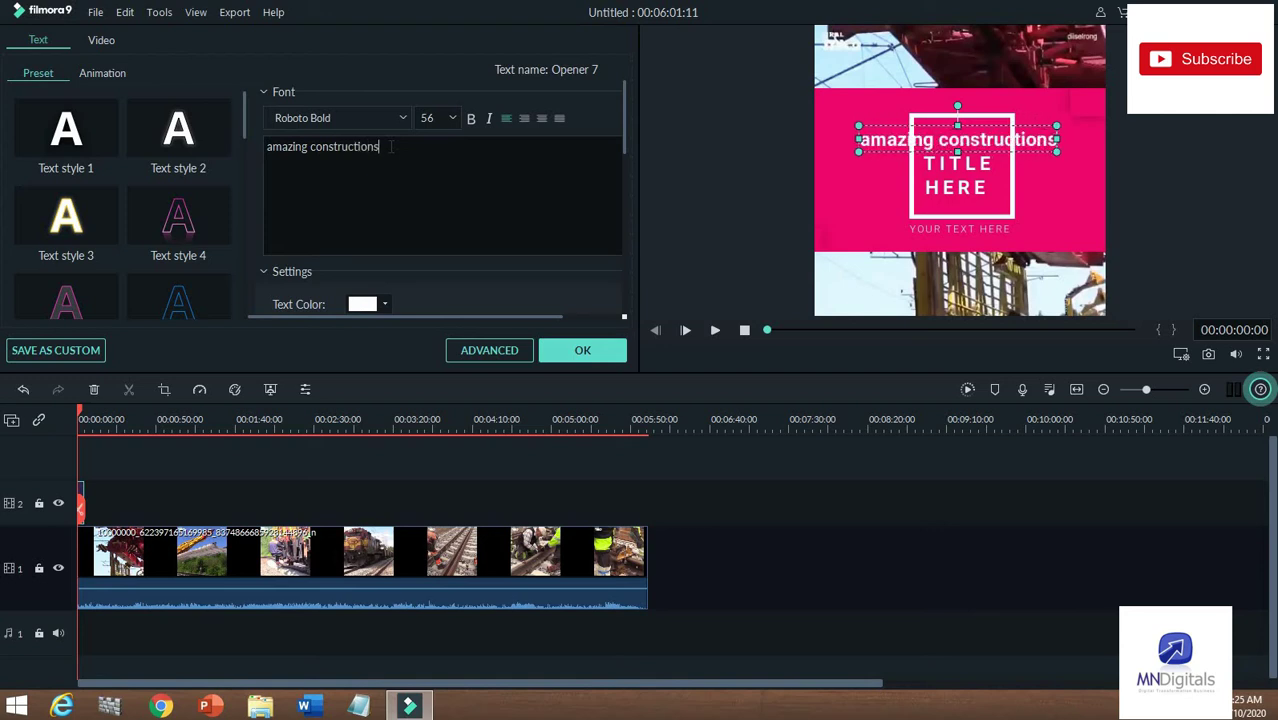
key("BackSpace")
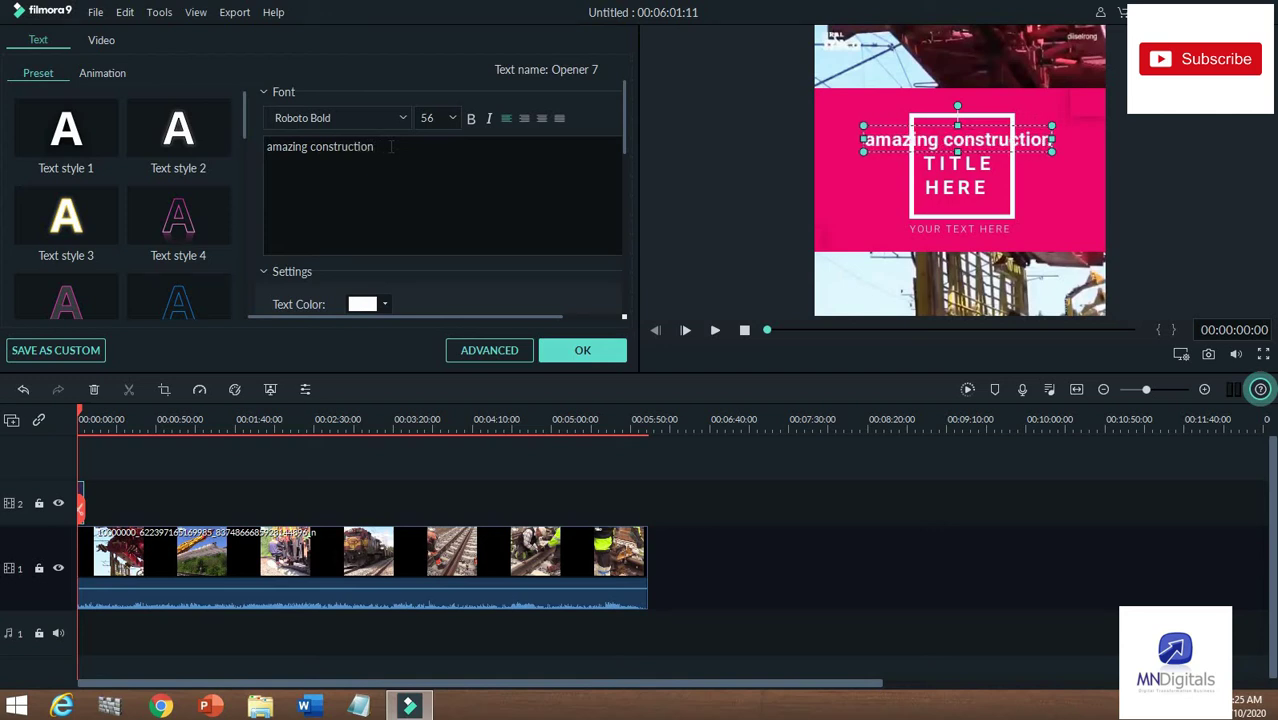
Capitalize the first letter of "Amazing" and break the text so "construction" sits on a second line
left_click(270, 148)
key("Delete")
type("A")
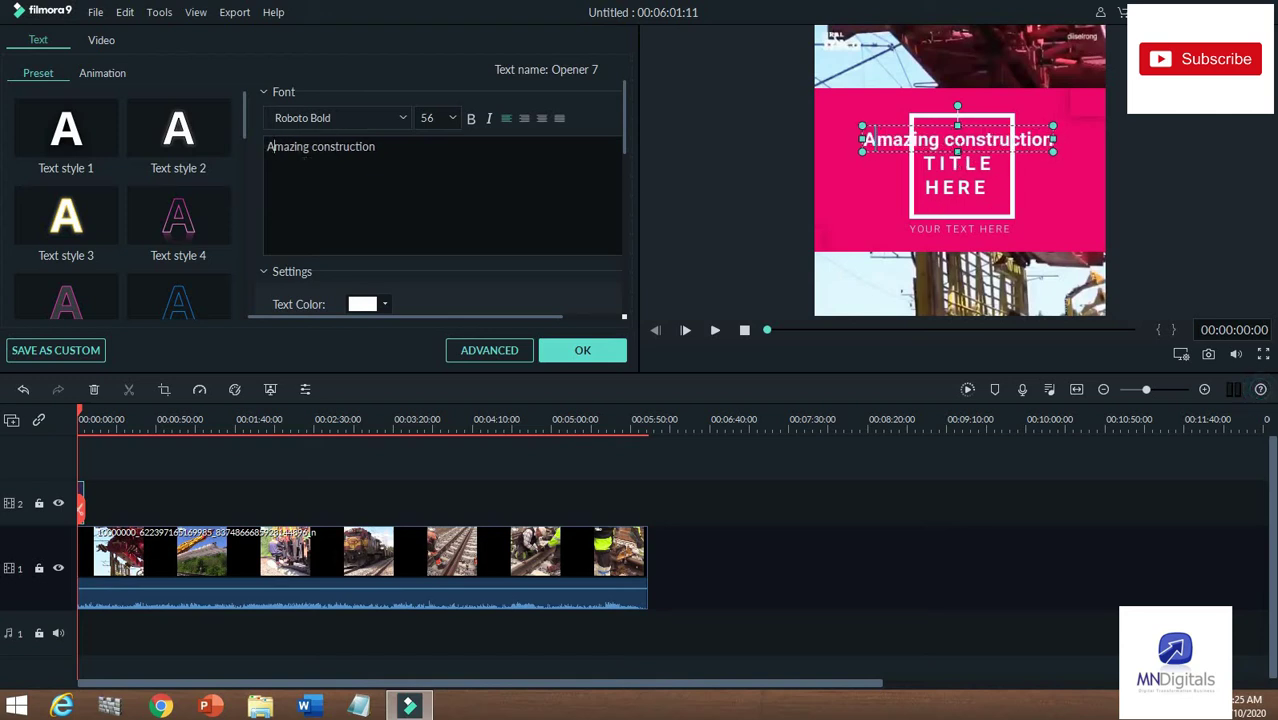
left_click(310, 168)
key("Return")
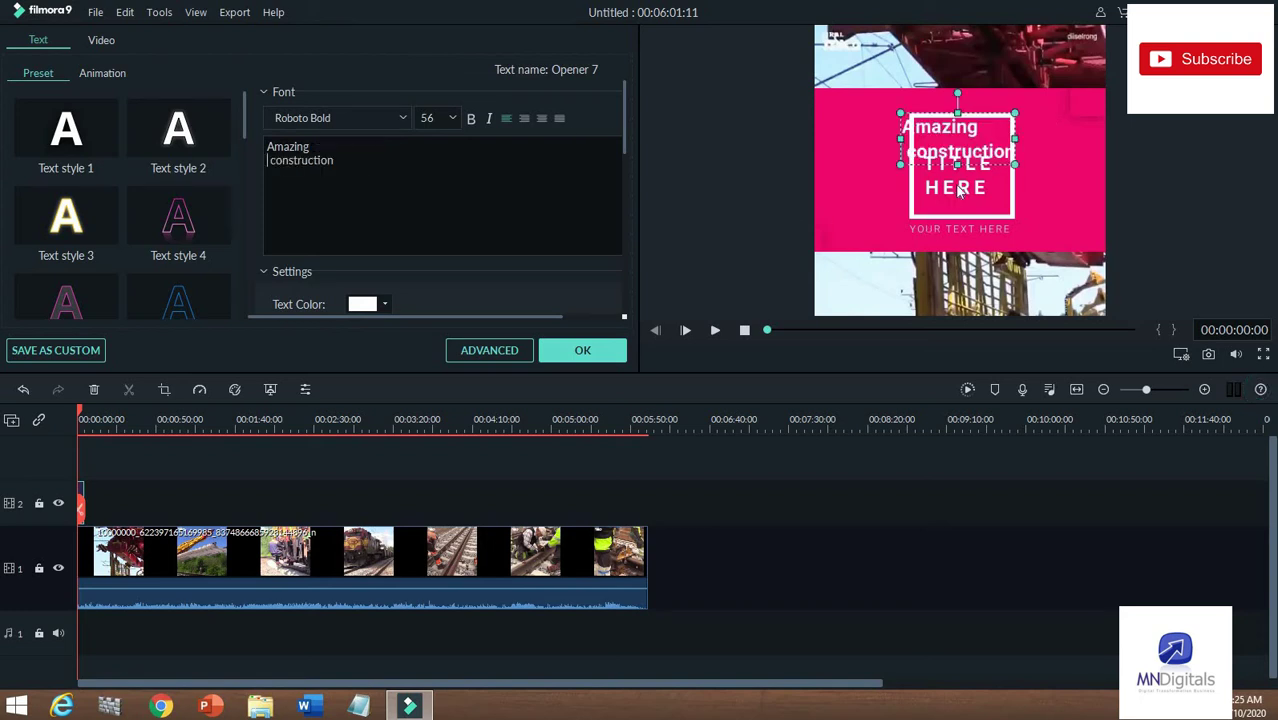
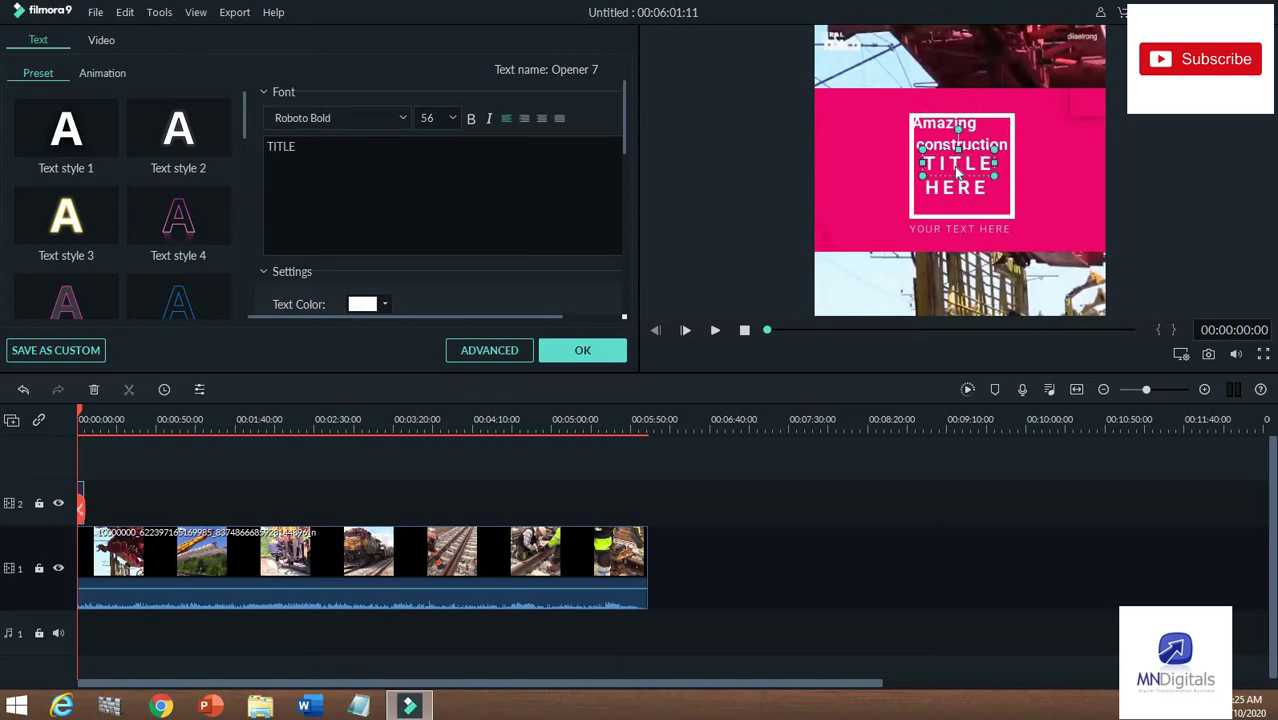
Clear the placeholder text "TITLE" from the opener
left_click(966, 194)
left_click(975, 165)
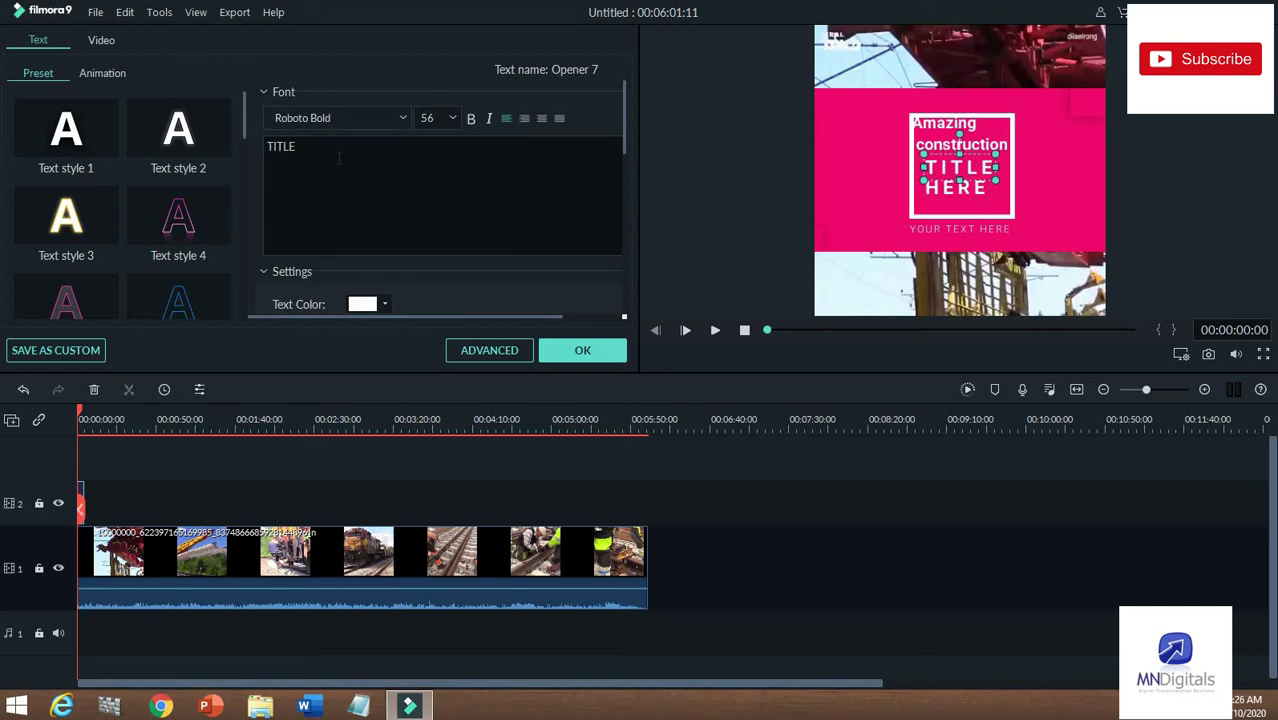
left_click(389, 170)
key("BackSpace")
key("BackSpace")
key("BackSpace")
key("BackSpace")
key("BackSpace")
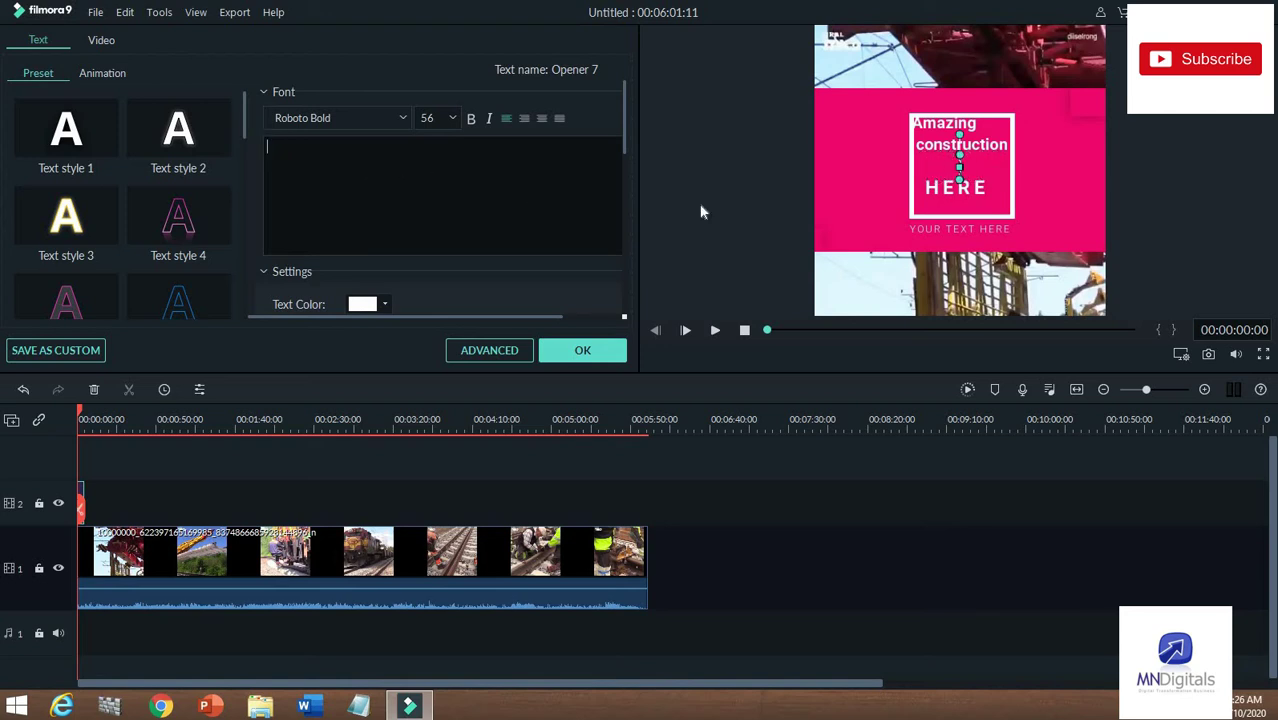
Clear the placeholder text "HERE" inside the opener's white square
left_click(958, 188)
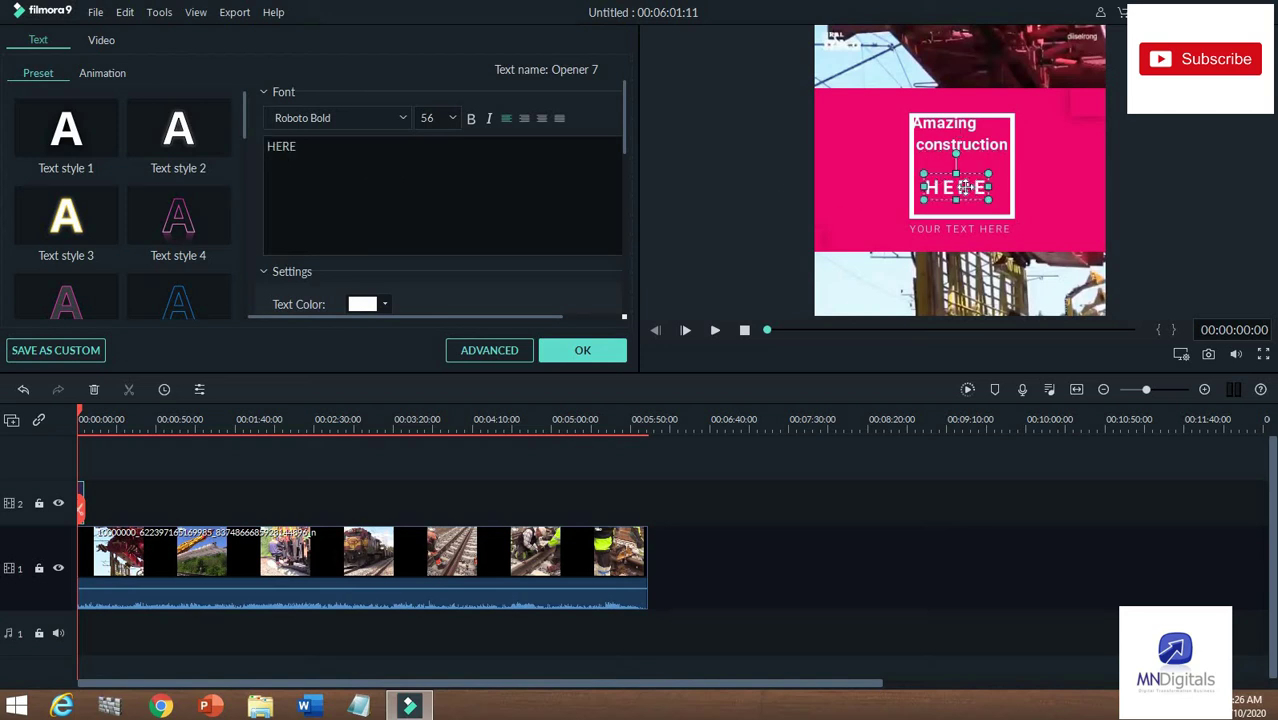
key("BackSpace")
key("BackSpace")
key("BackSpace")
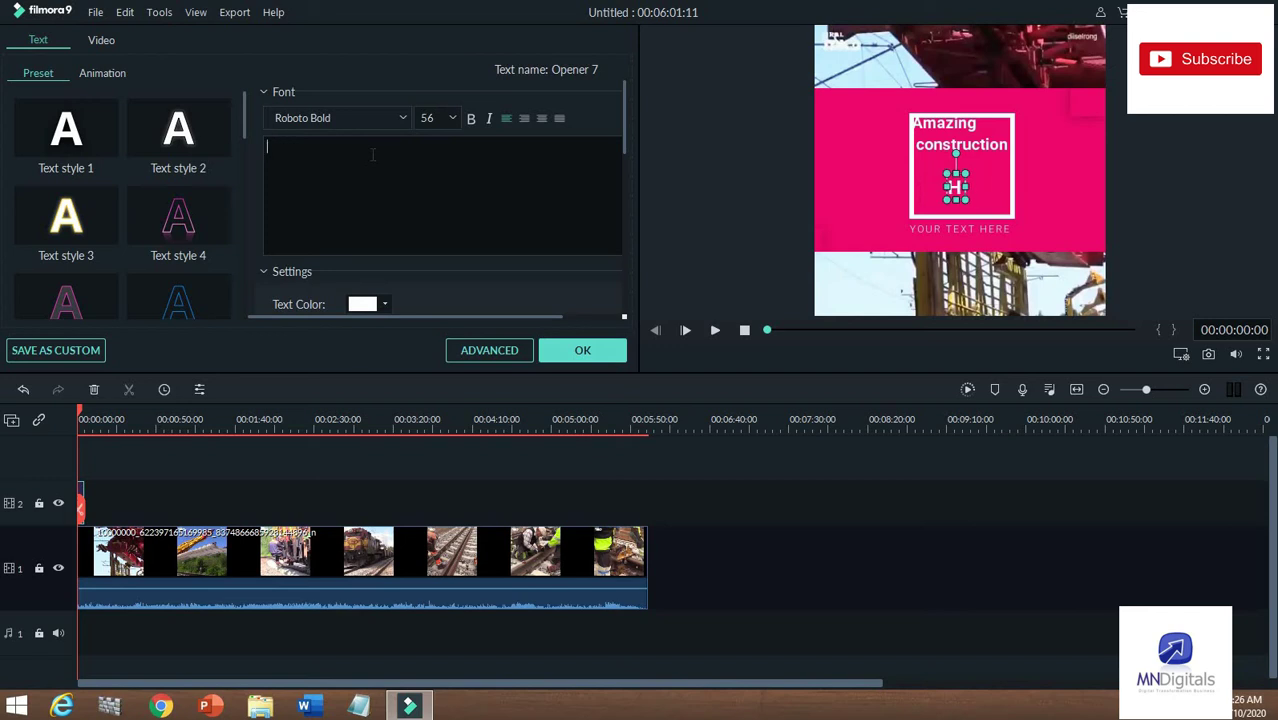
Clear the "YOUR TEXT HERE" line below the opener's white square
left_click(958, 230)
left_click(969, 233)
key("BackSpace")
key("BackSpace")
key("BackSpace")
key("BackSpace")
key("BackSpace")
key("BackSpace")
key("BackSpace")
key("BackSpace")
key("BackSpace")
key("BackSpace")
key("BackSpace")
key("BackSpace")
key("BackSpace")
key("BackSpace")
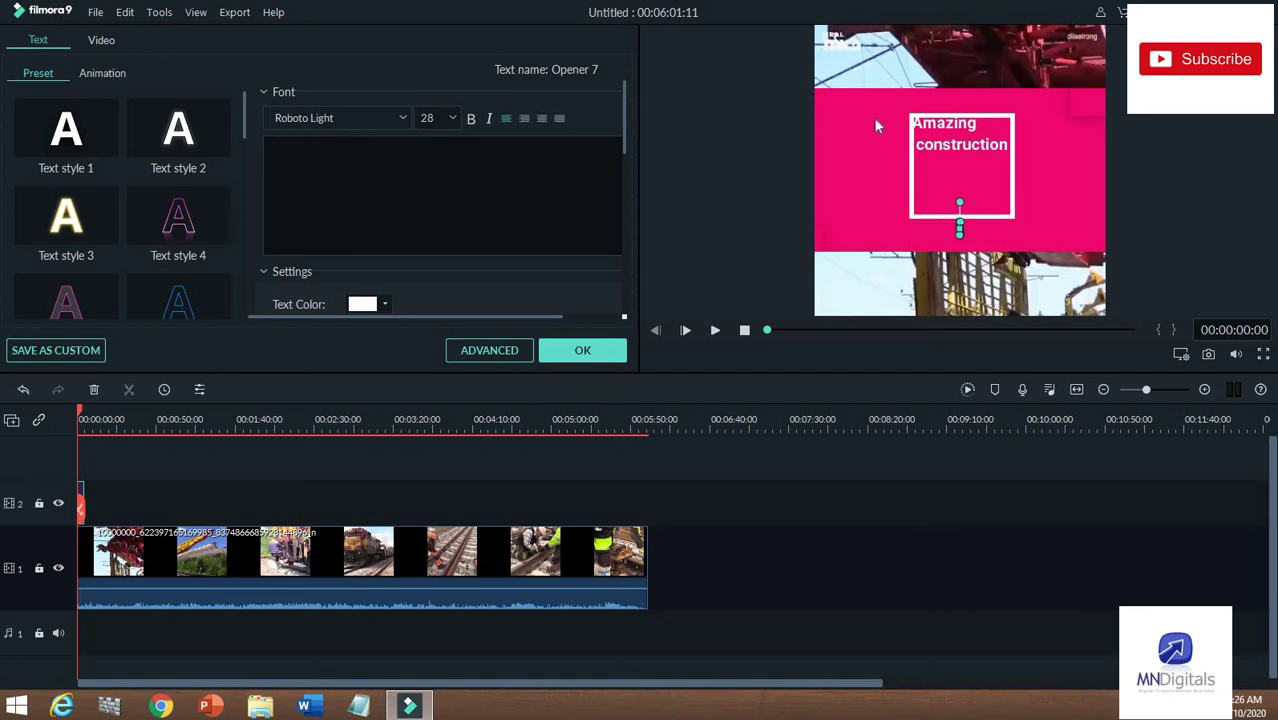
Move the "Amazing construction" text lower inside the white square, close the editing settings and play back the opener
left_click_drag(949, 133, 996, 173)
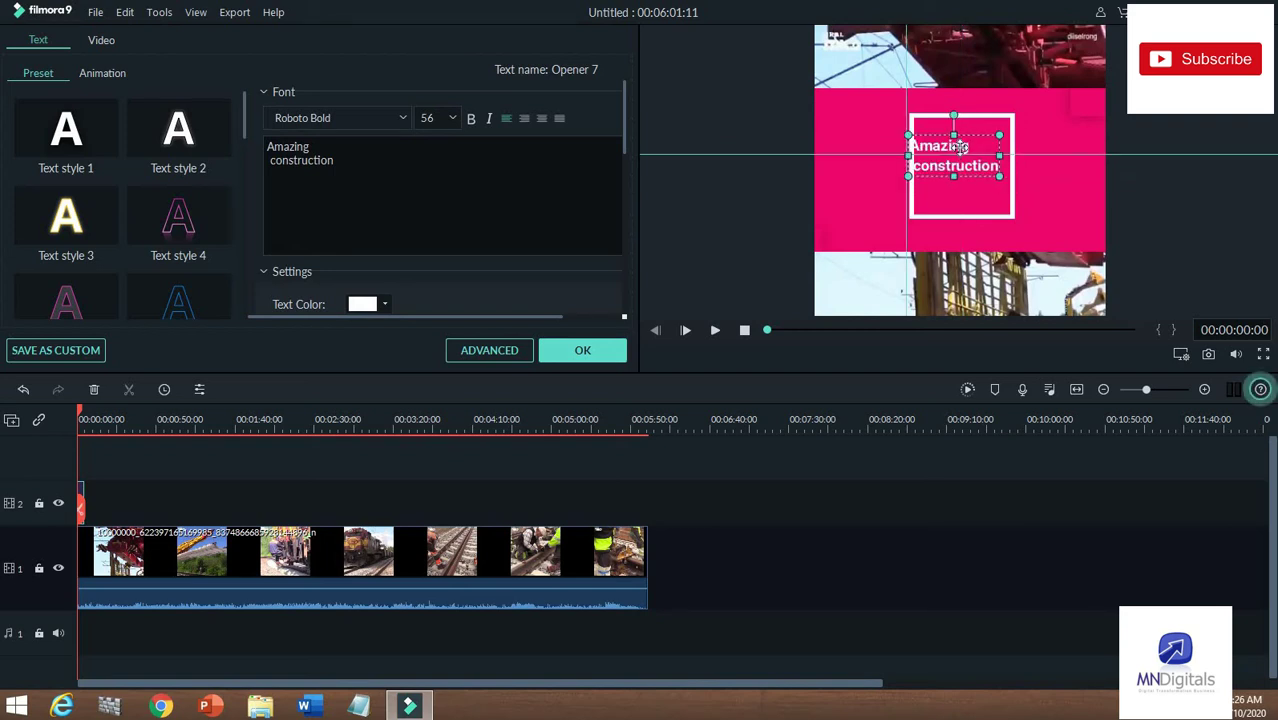
left_click_drag(956, 146, 957, 148)
left_click(1030, 245)
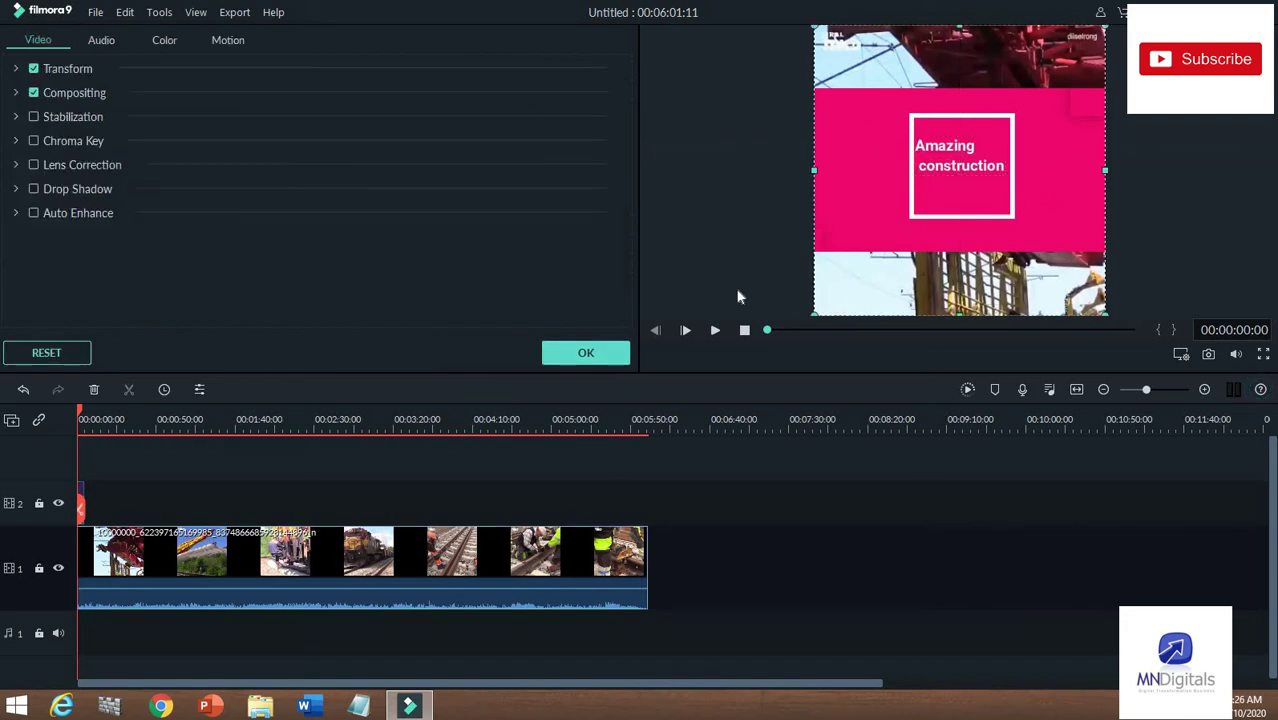
left_click(615, 357)
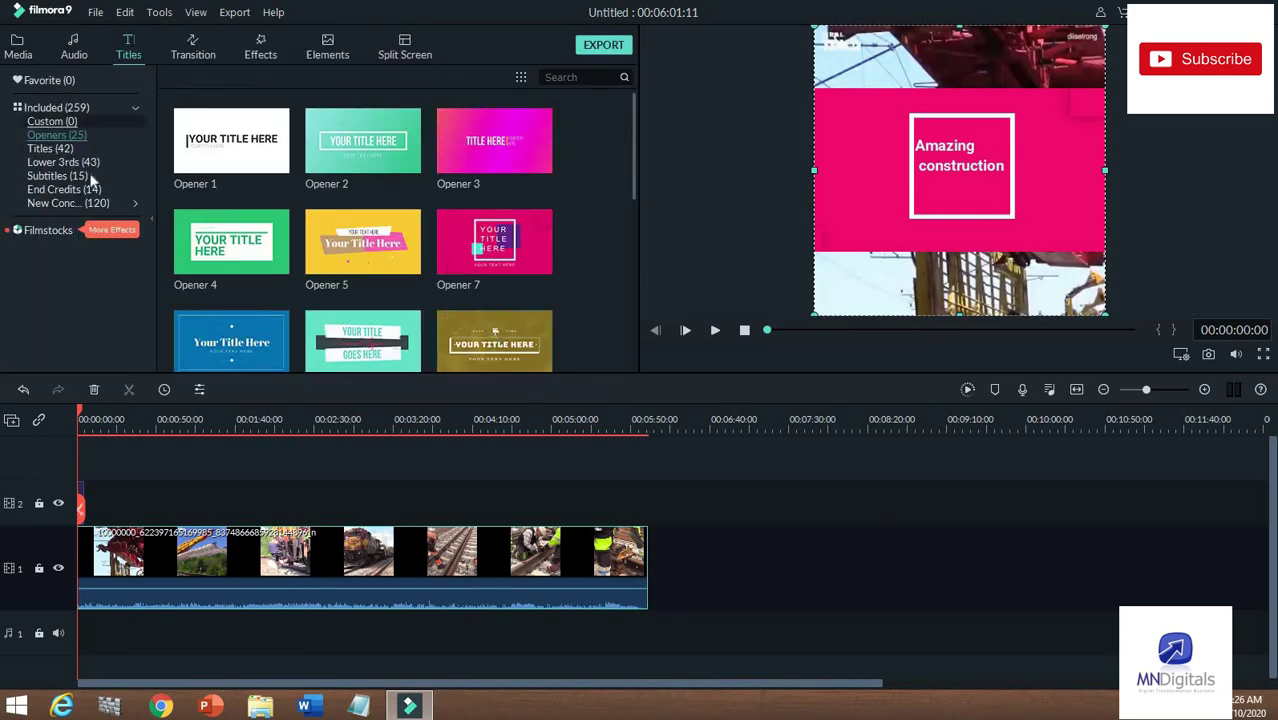
left_click(716, 330)
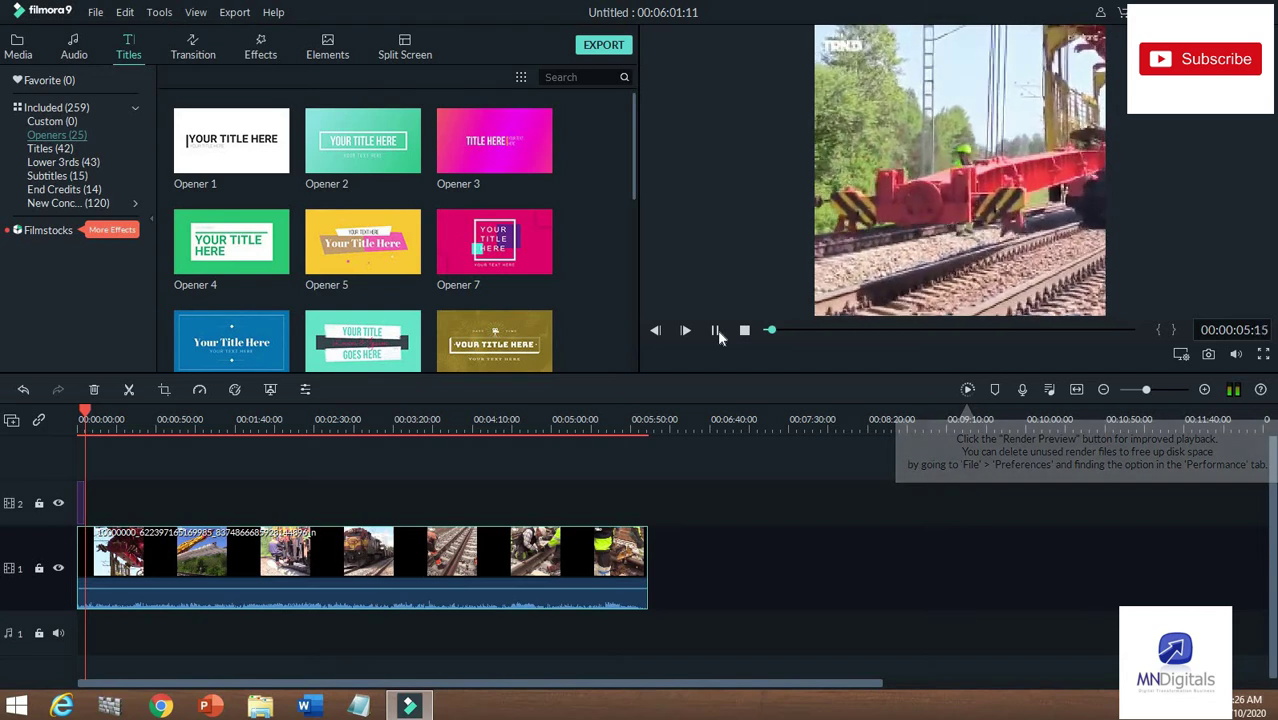
left_click(716, 331)
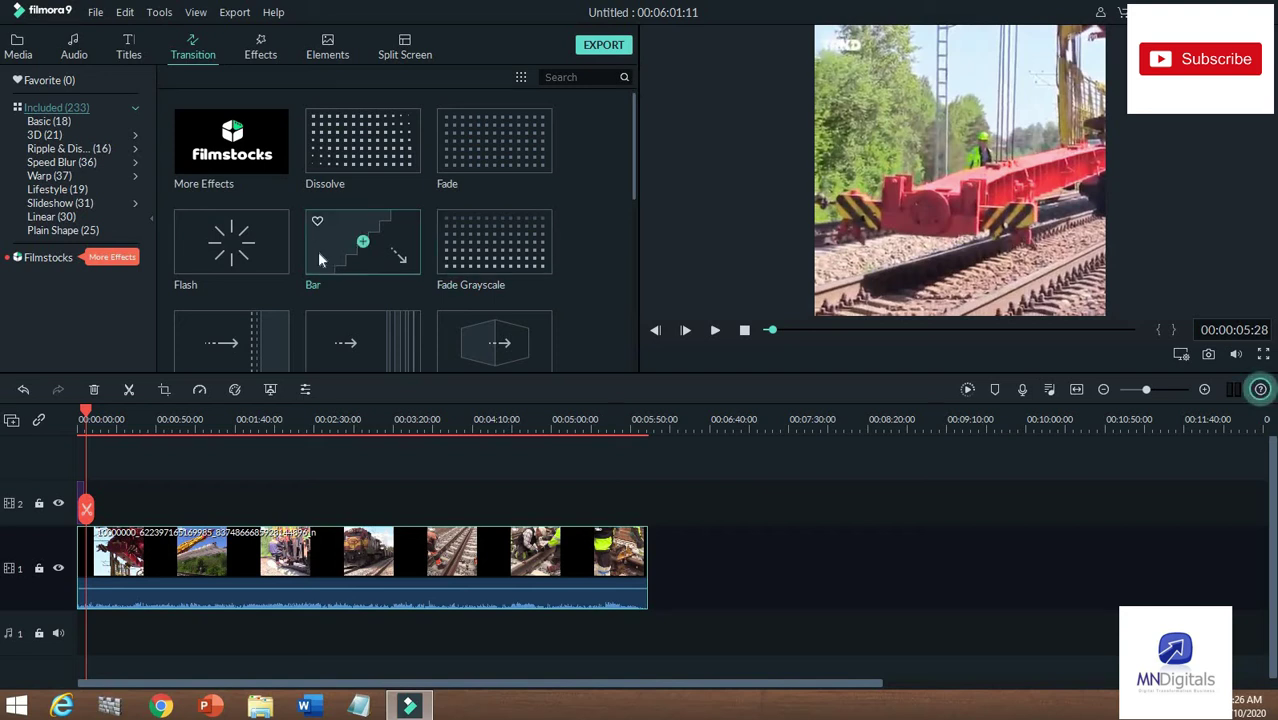
Apply the Flash transition to both ends of the railway clip and play the video from the start
left_click(233, 247)
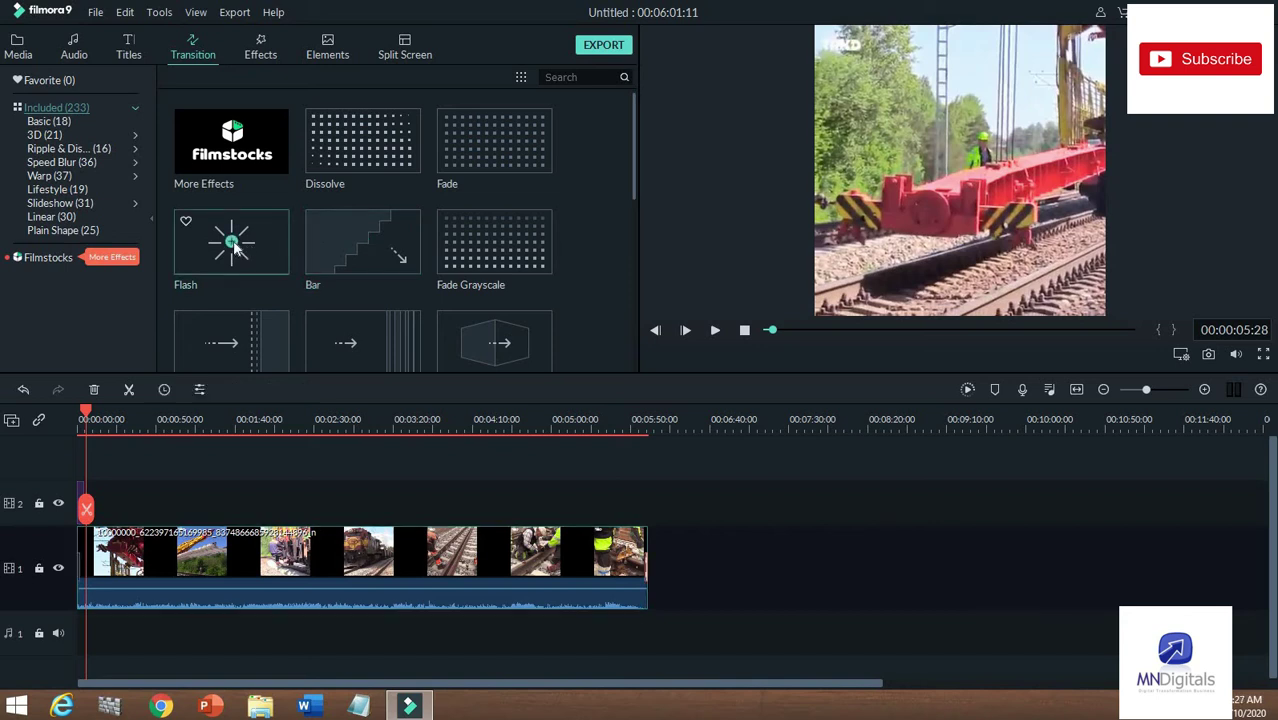
left_click(80, 420)
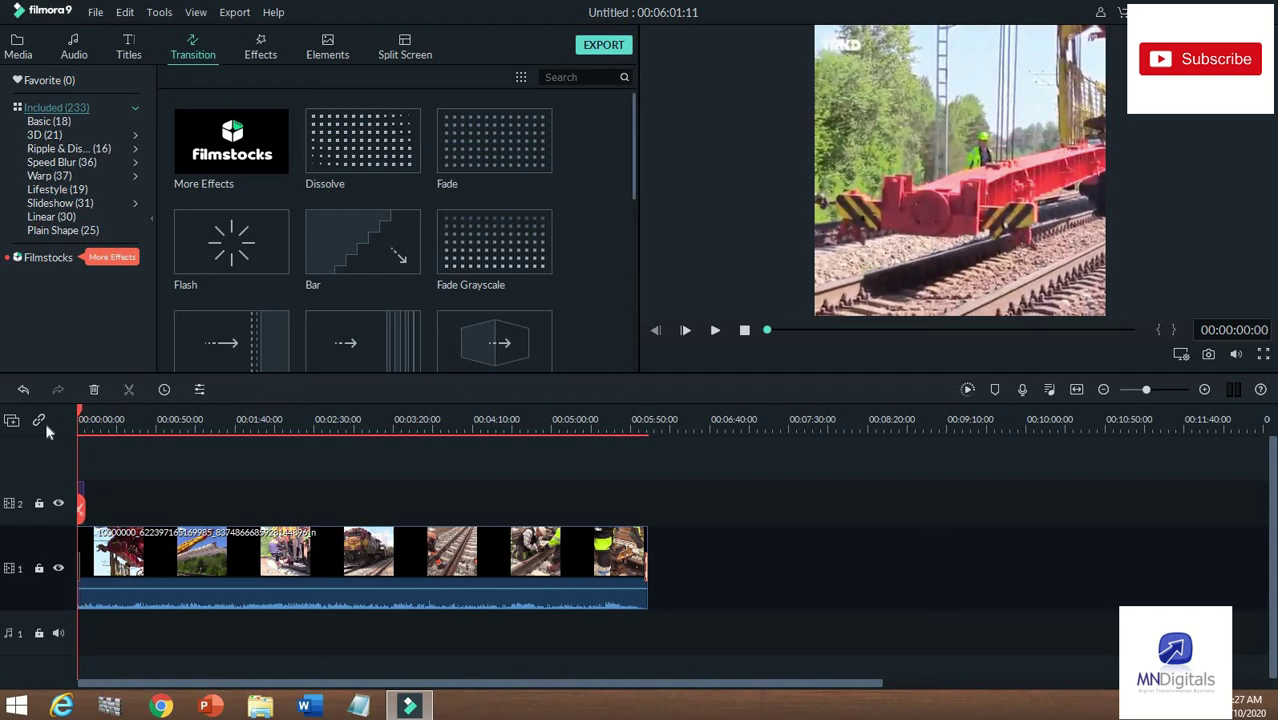
left_click(233, 250)
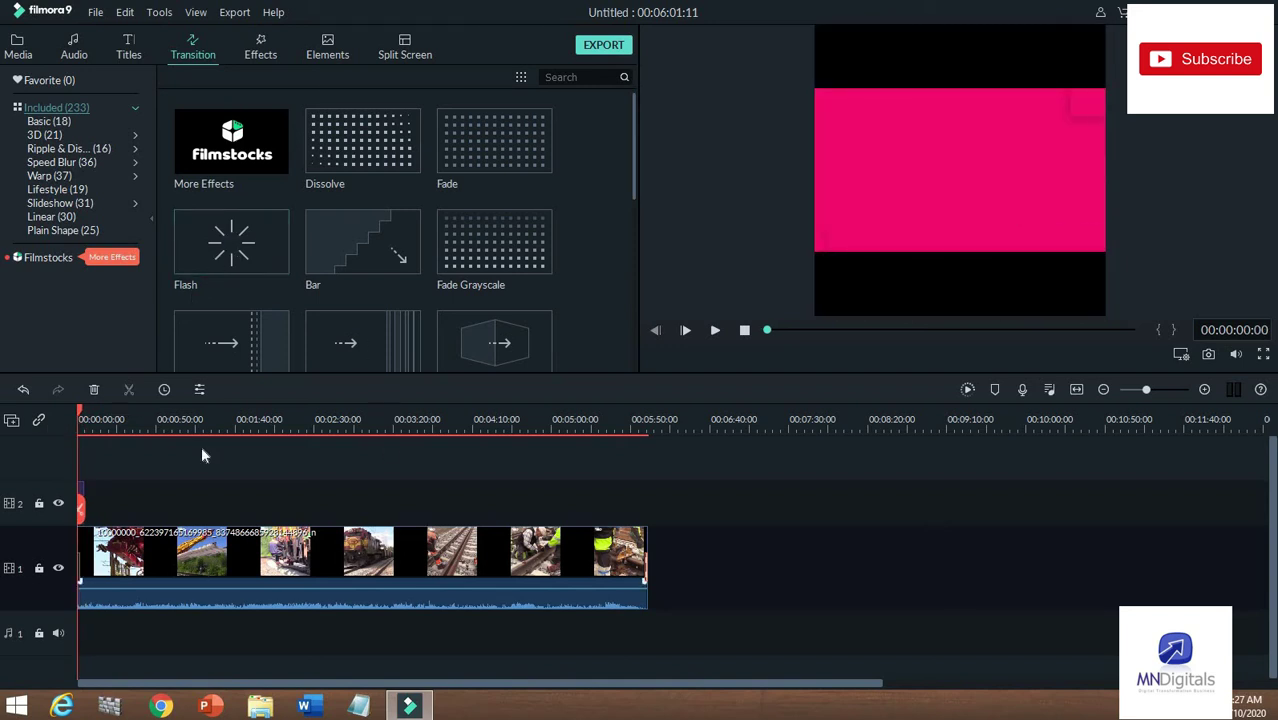
left_click(716, 331)
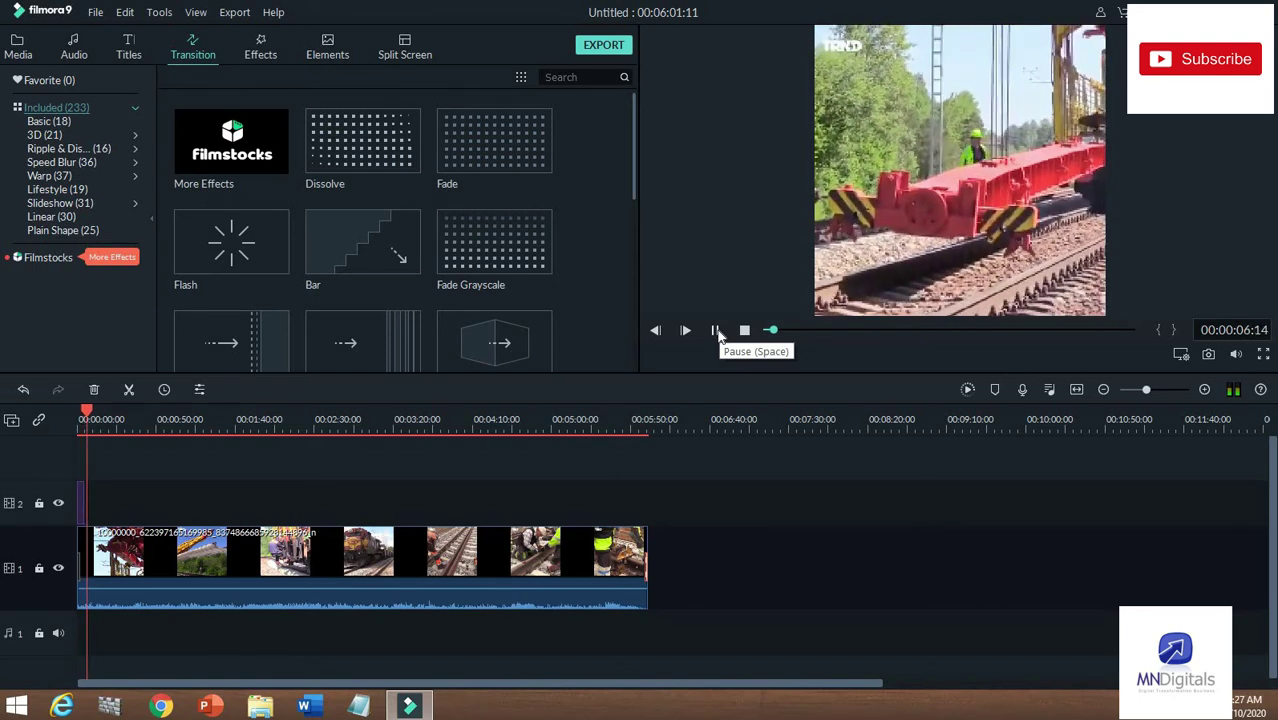
left_click(716, 338)
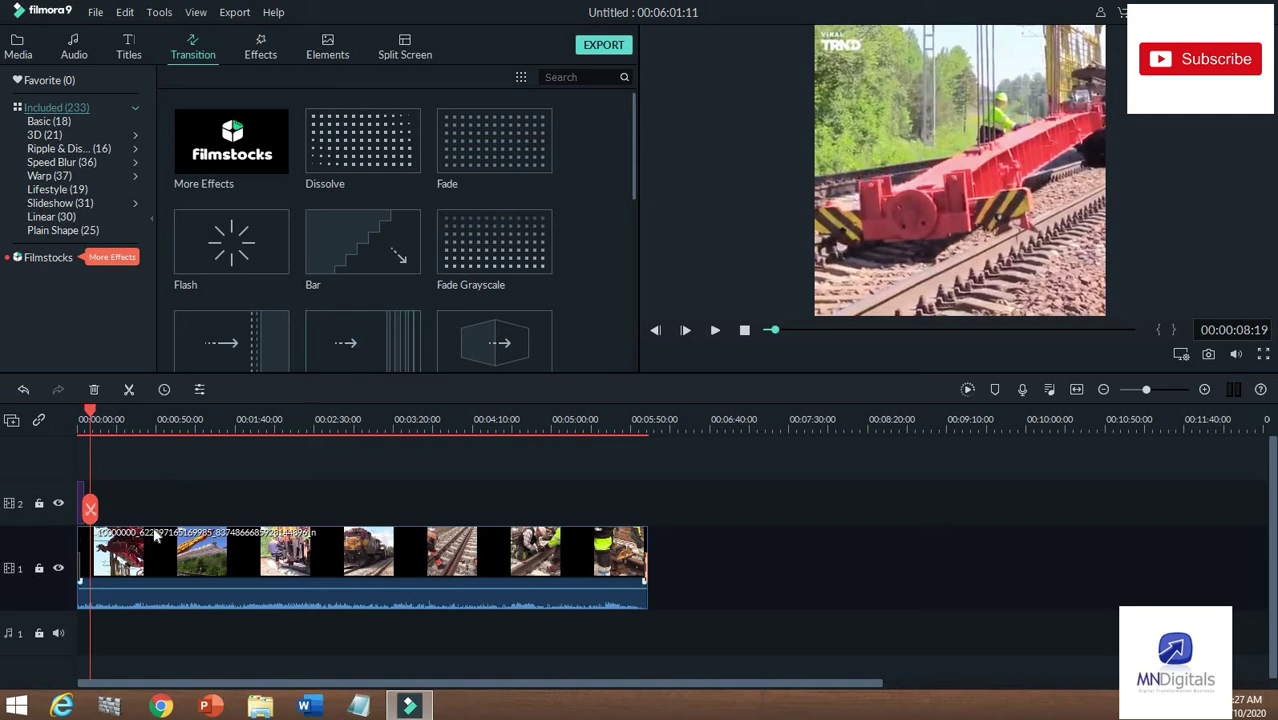
Replay the beginning of the video to review the Flash transition, returning the playhead to the start
left_click_drag(90, 420, 78, 420)
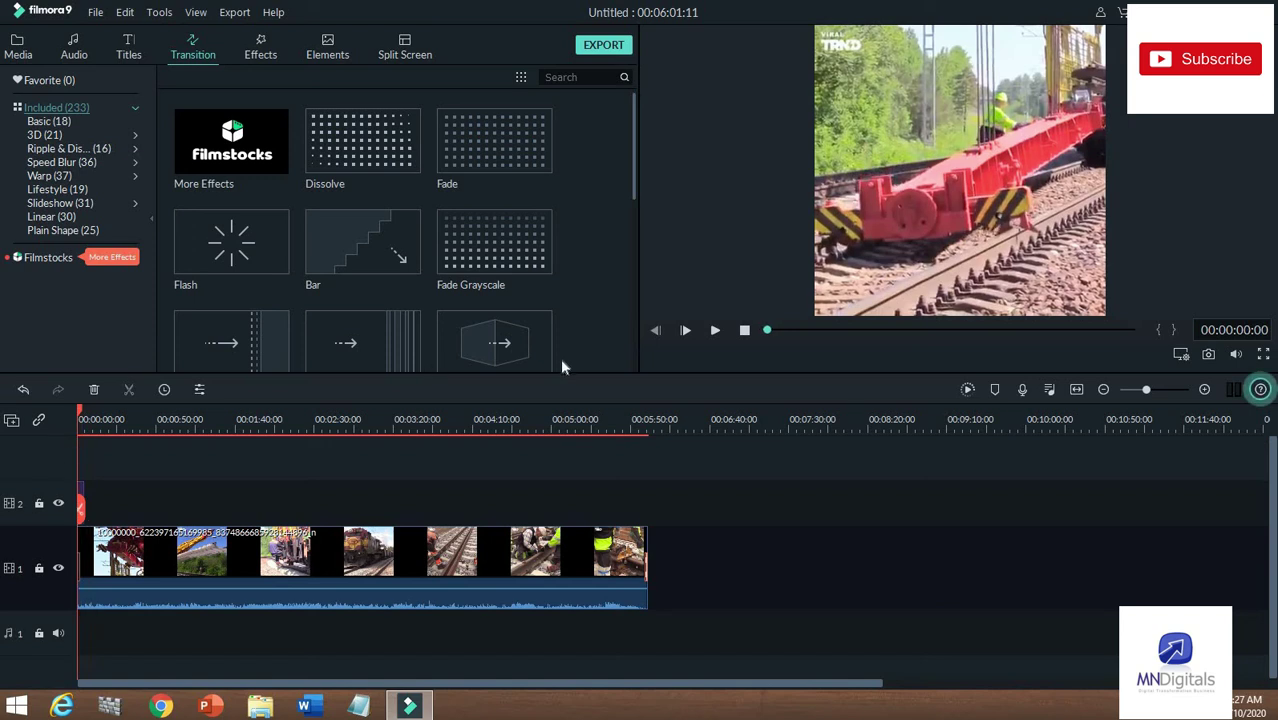
left_click(714, 331)
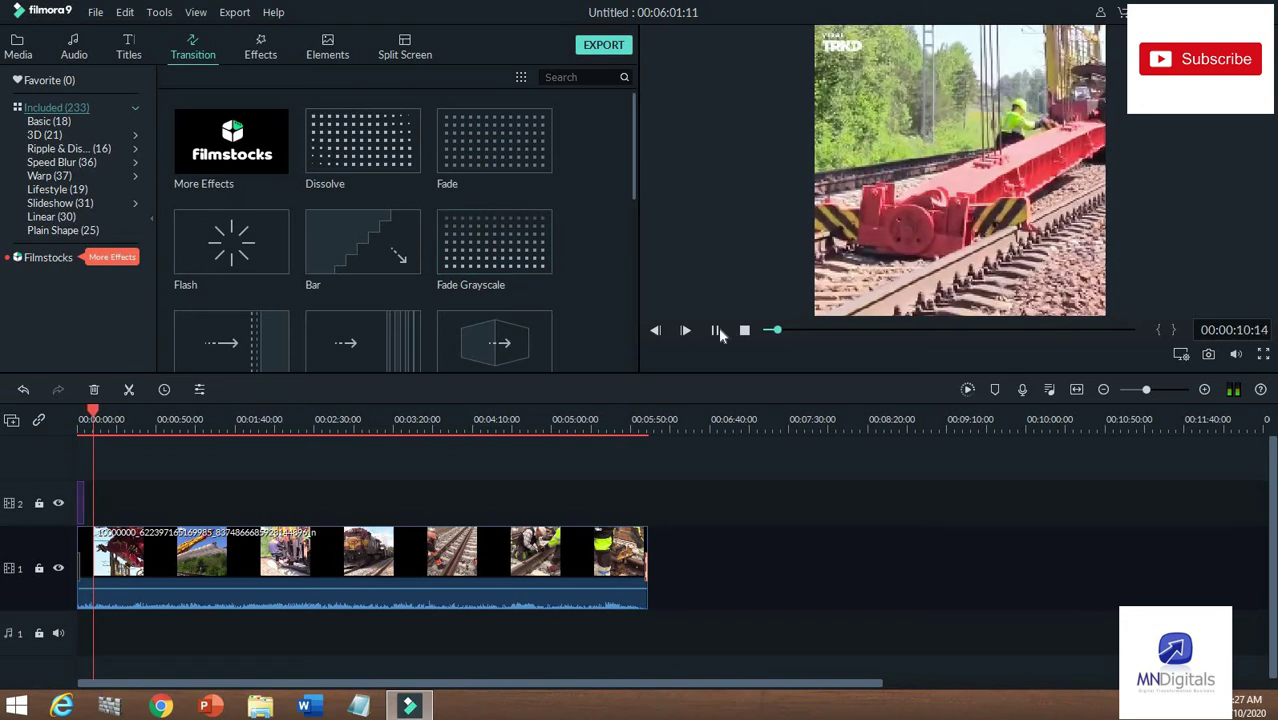
mouse_move(103, 478)
left_click_drag(95, 410, 48, 445)
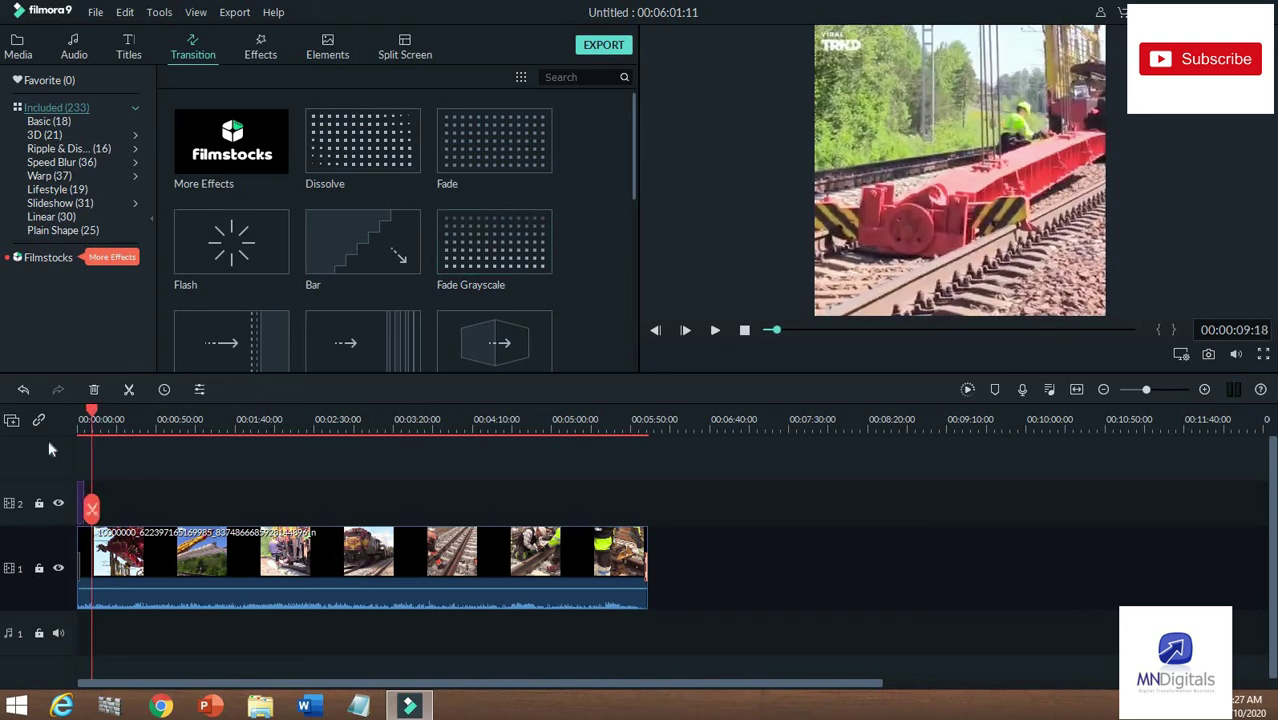
Delete the railway clip from video track 1 and place the imported clip there again at the start
left_click(85, 568)
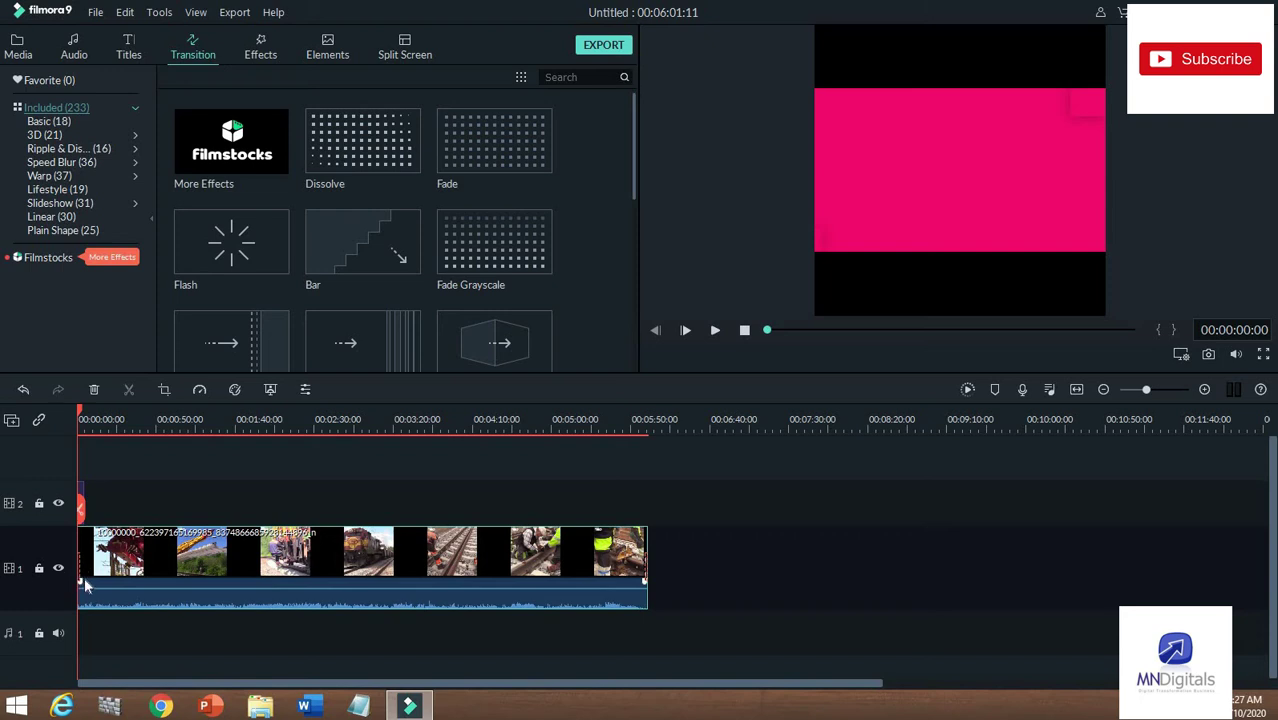
key("Delete")
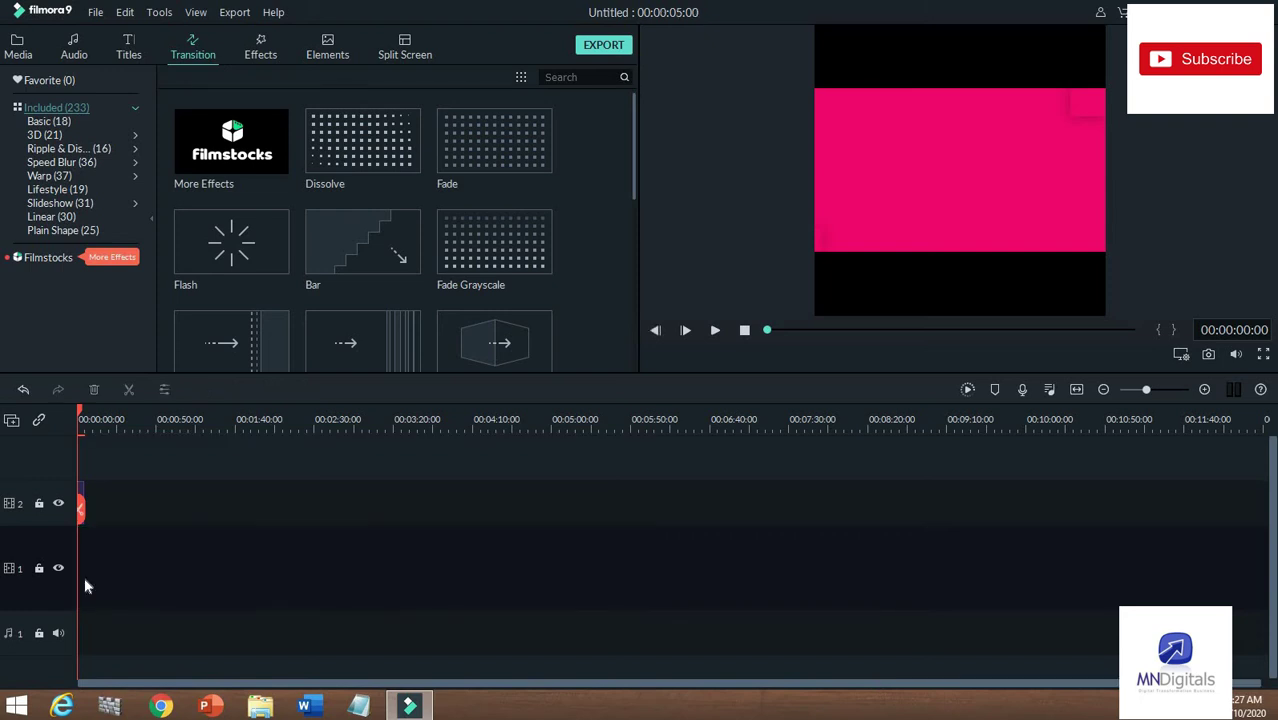
left_click(15, 47)
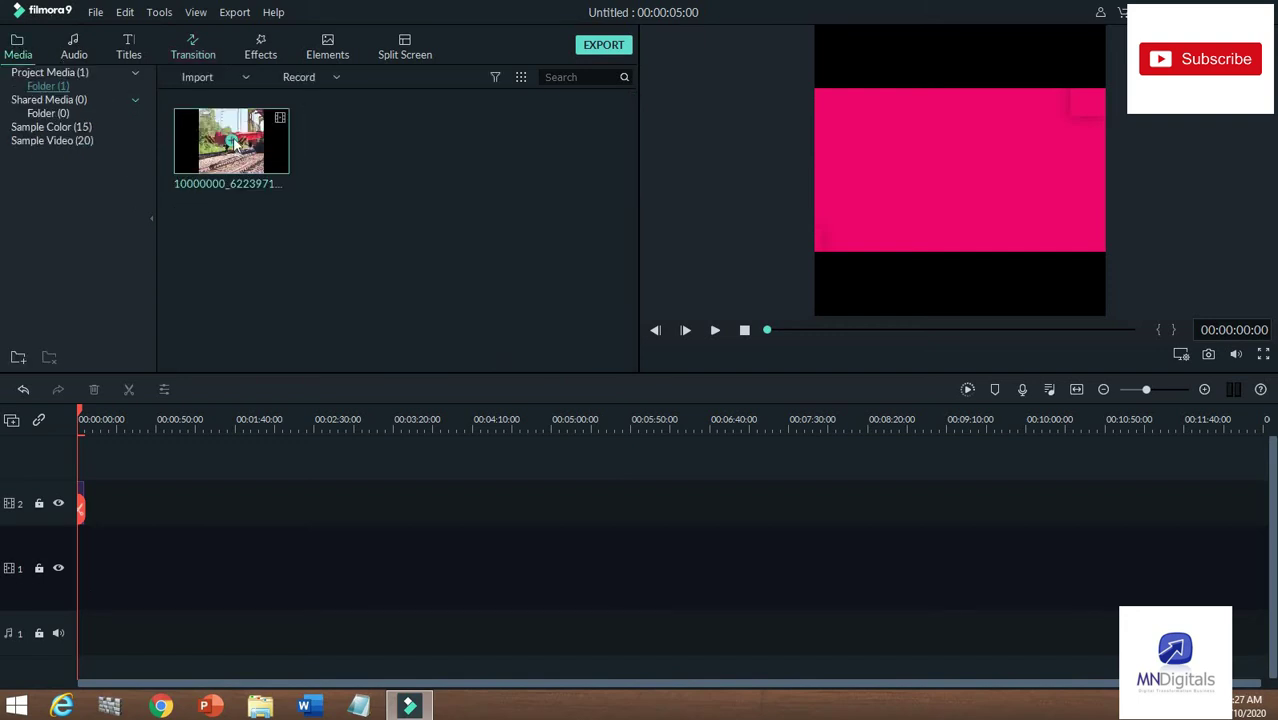
left_click_drag(235, 143, 327, 540)
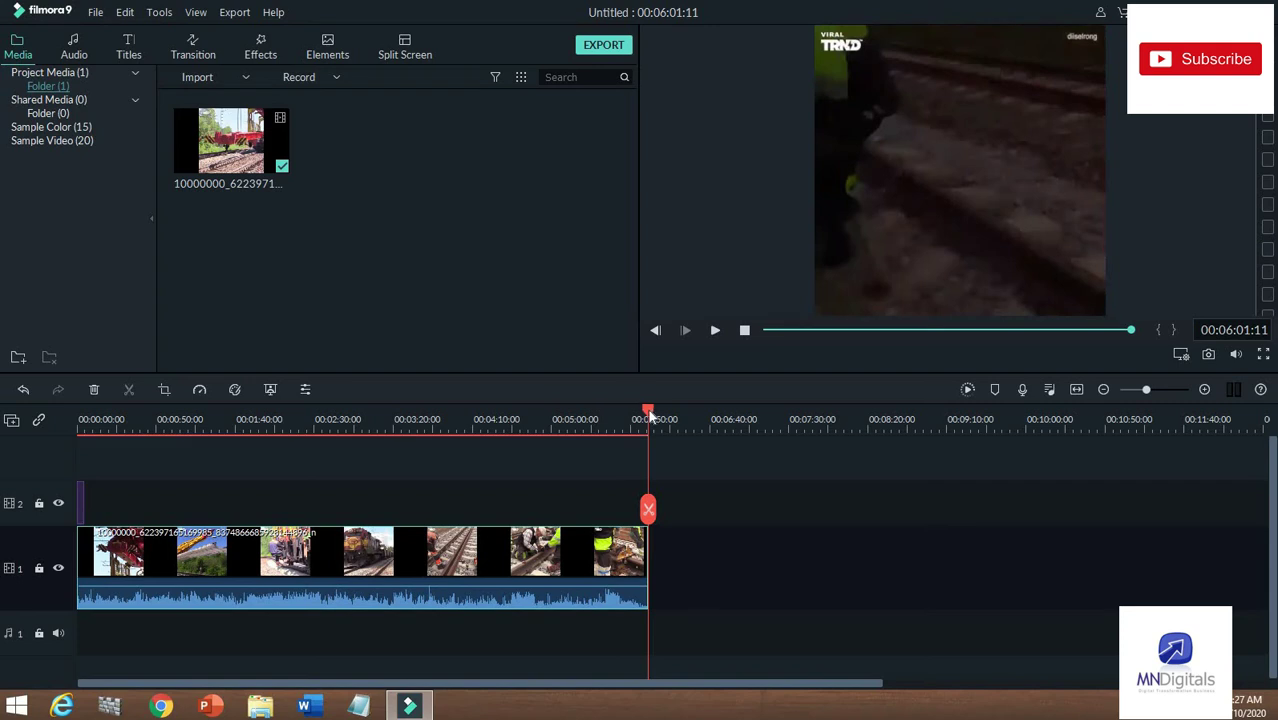
Apply the Page Curl transition to both ends of the railway clip and preview it from the start
left_click_drag(492, 458, 80, 455)
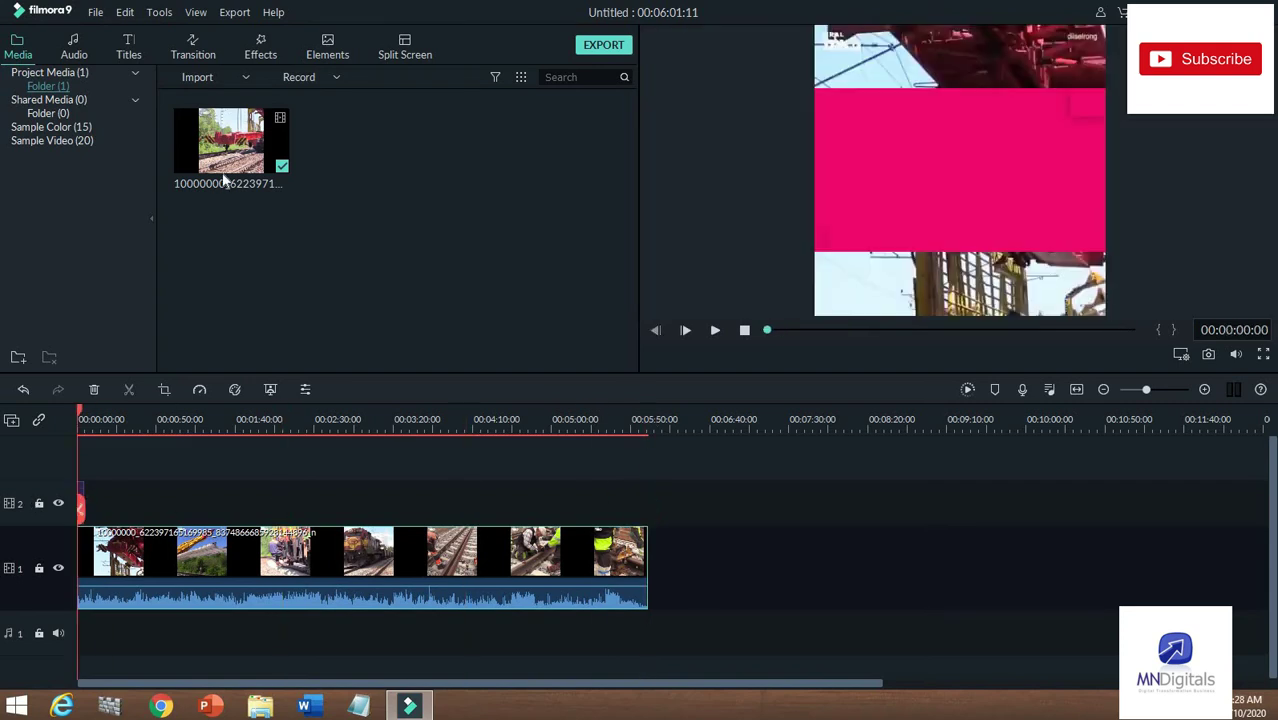
left_click(185, 55)
scroll(562, 272, "down", 5)
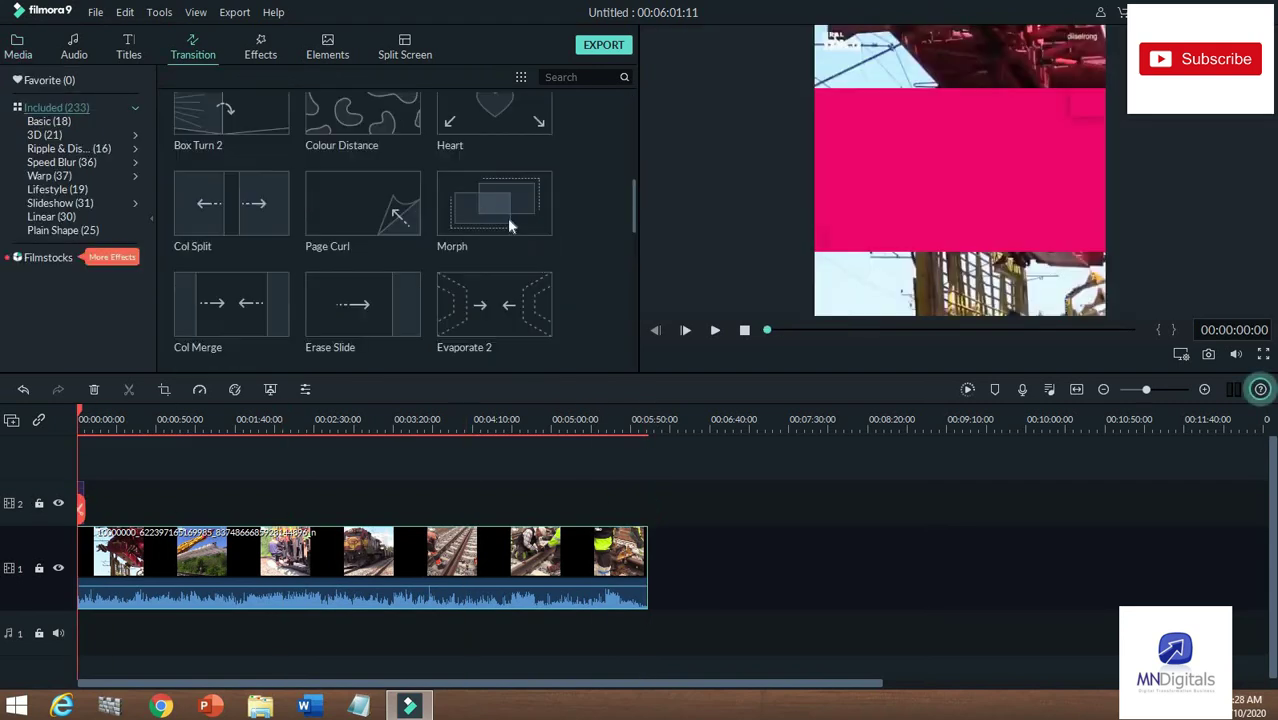
mouse_move(364, 208)
left_click(363, 205)
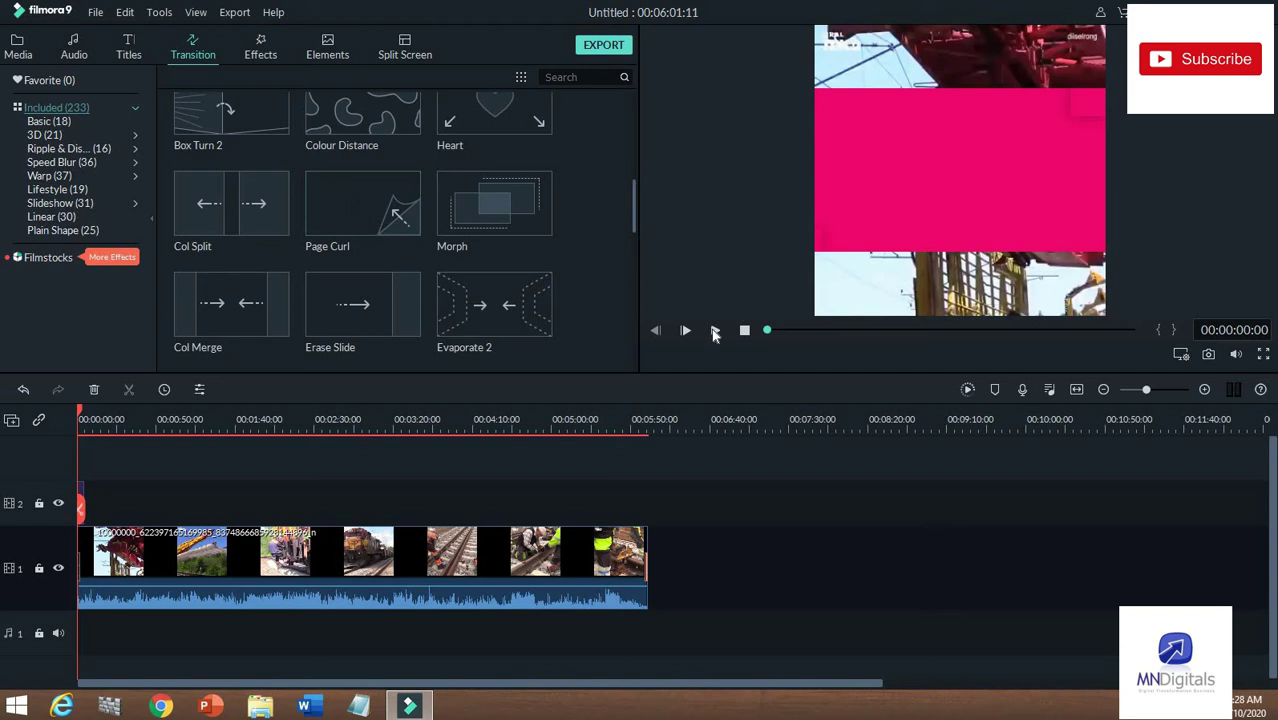
left_click(713, 333)
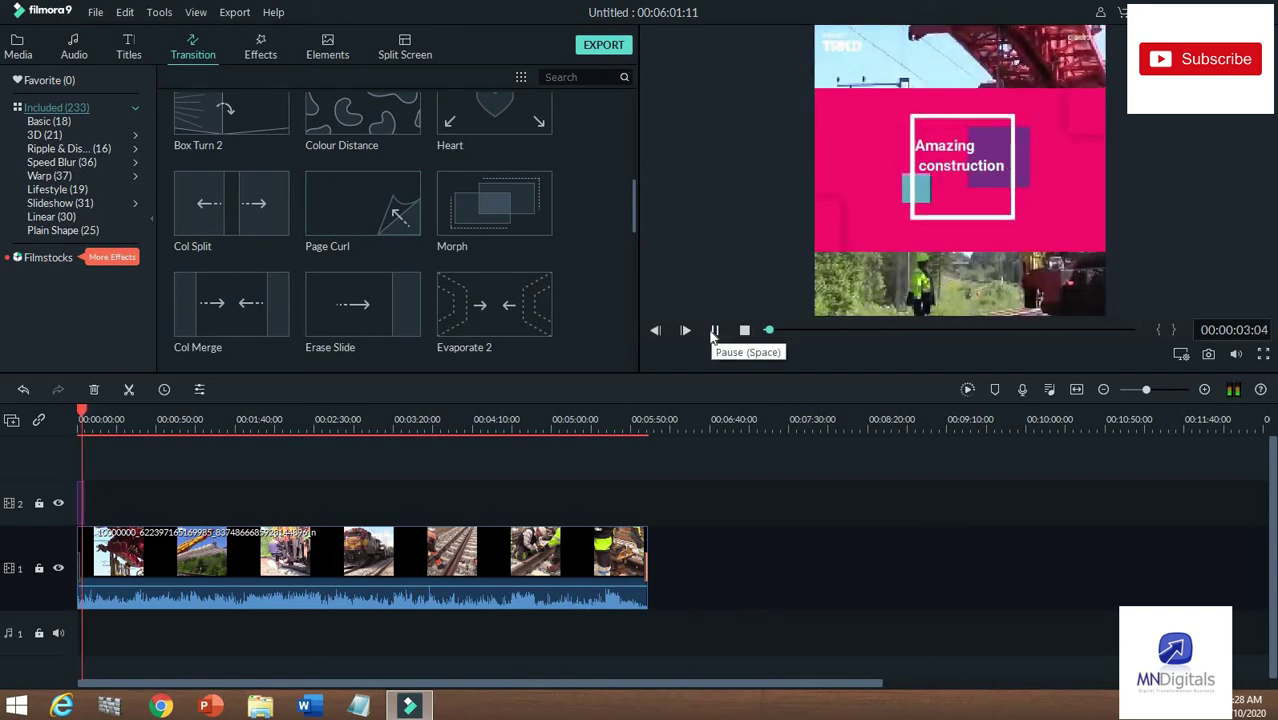
left_click(713, 333)
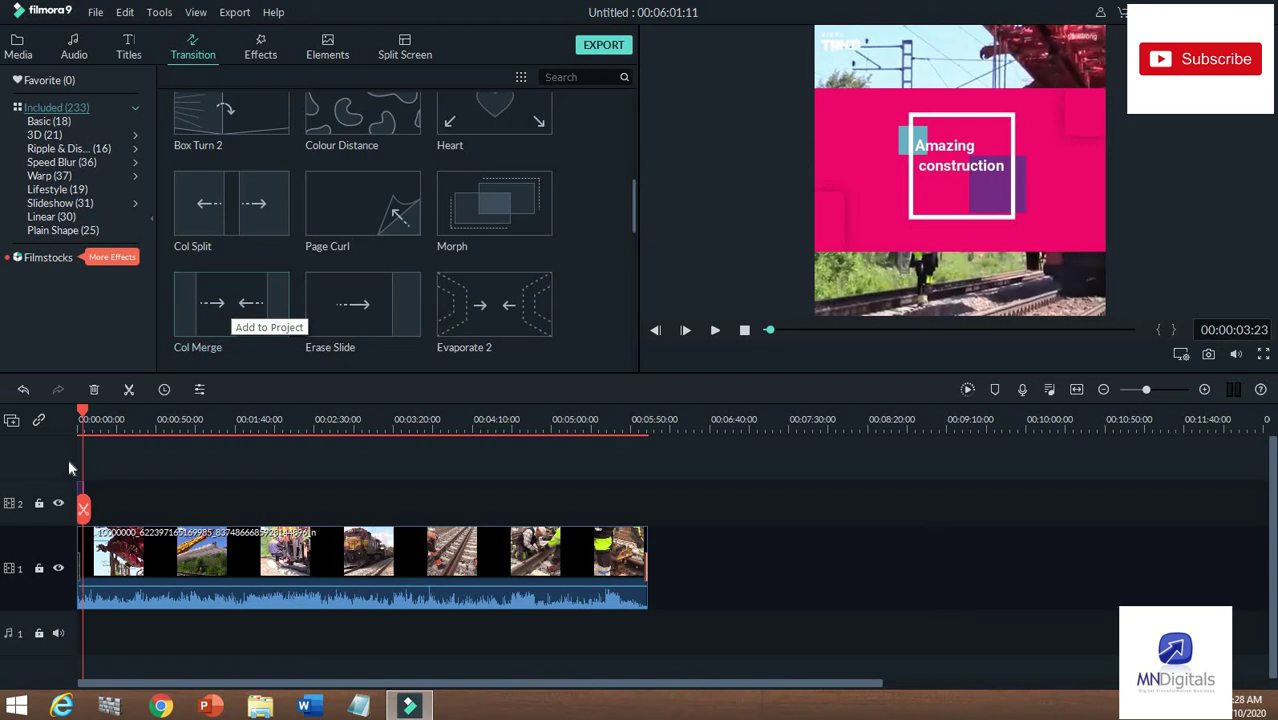
Play the last seconds of the video from about 00:05:49 to check the closing transition
left_click_drag(650, 469, 628, 469)
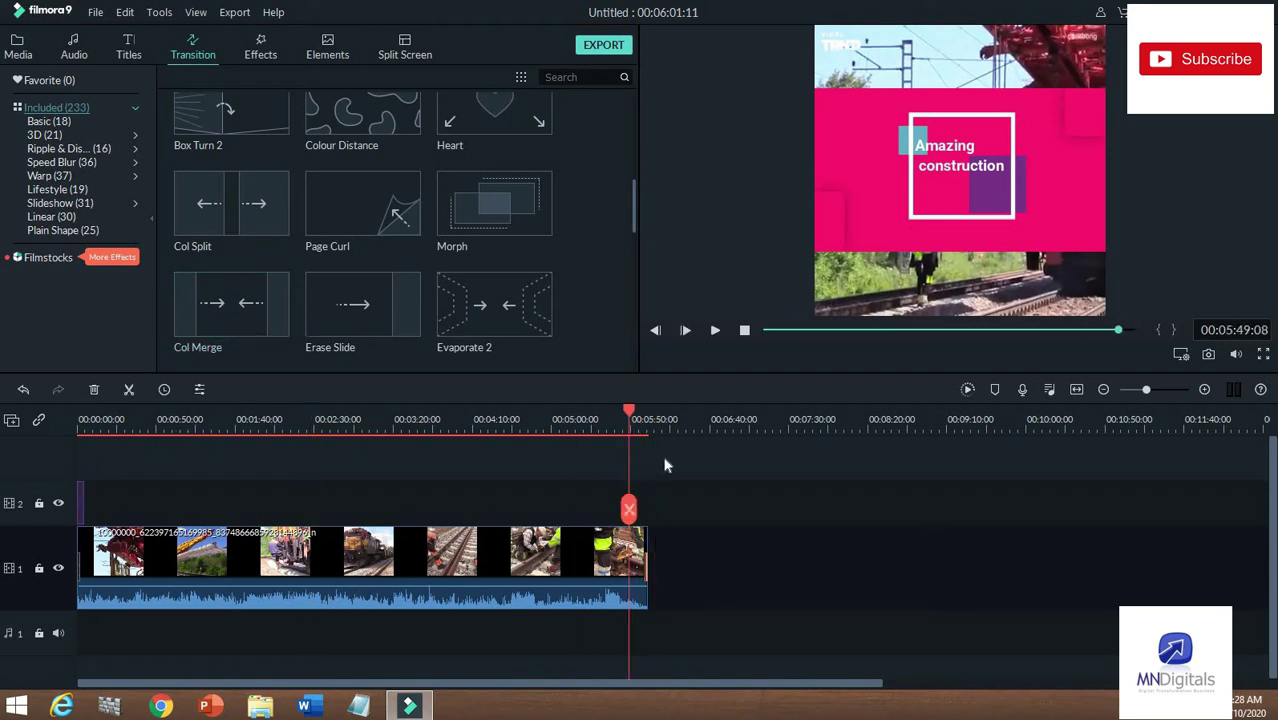
left_click(714, 331)
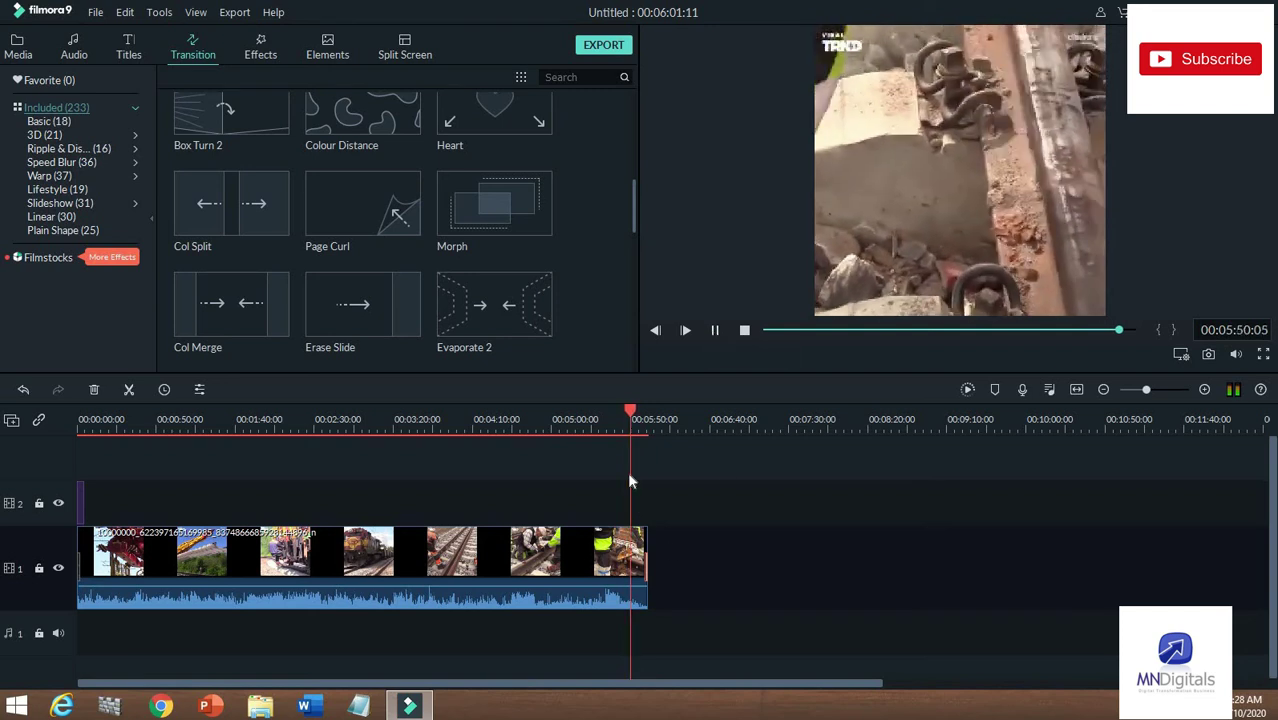
left_click(645, 410)
key("space")
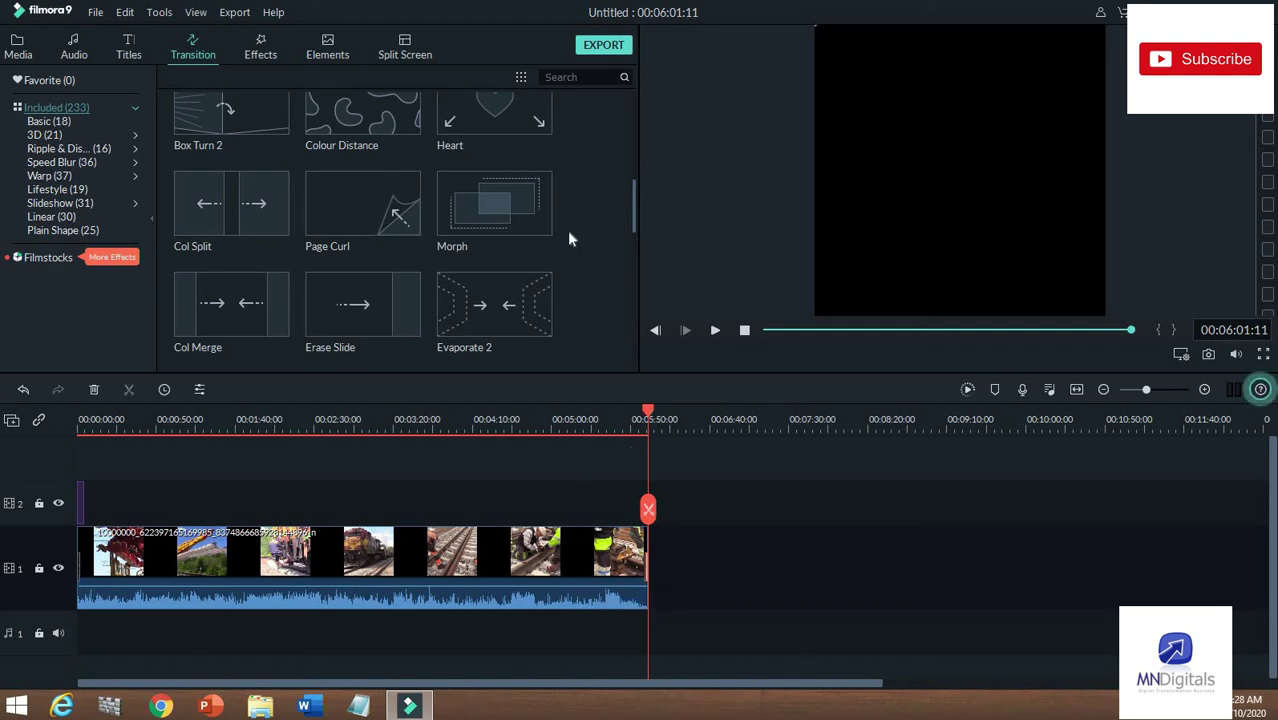
Open the effects library to look over the available filters
mouse_move(549, 283)
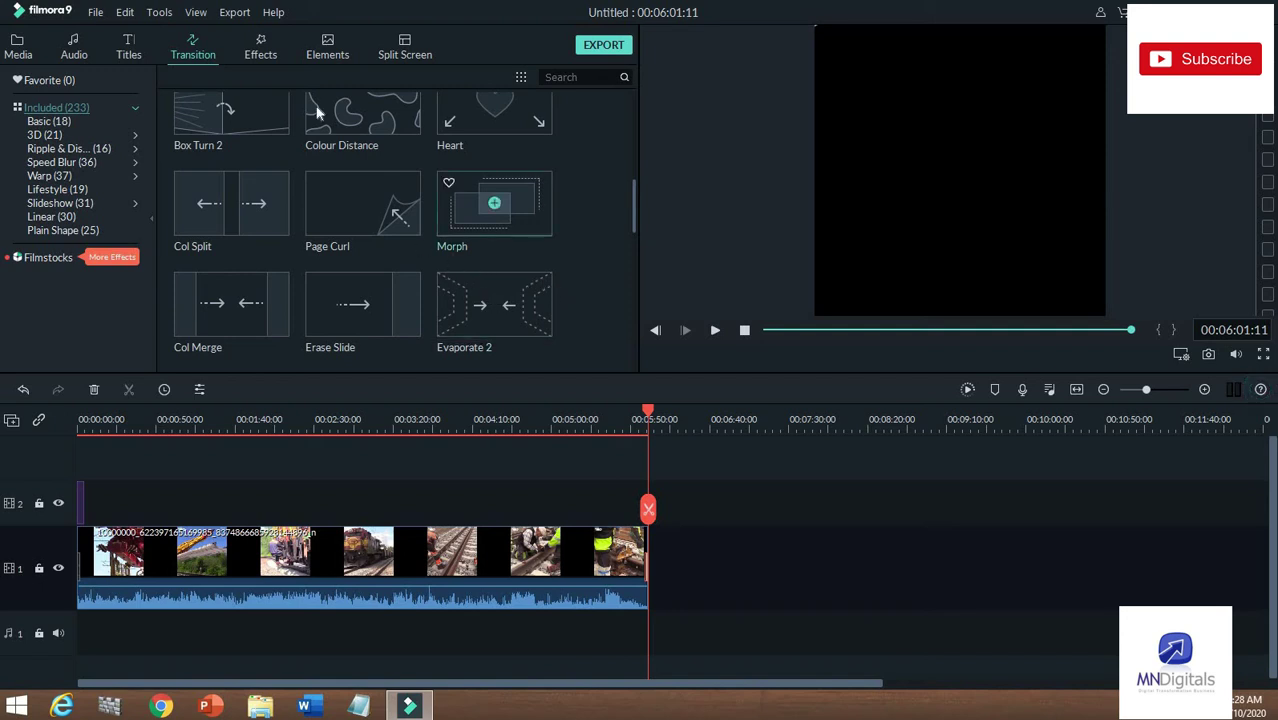
left_click(262, 56)
mouse_move(400, 260)
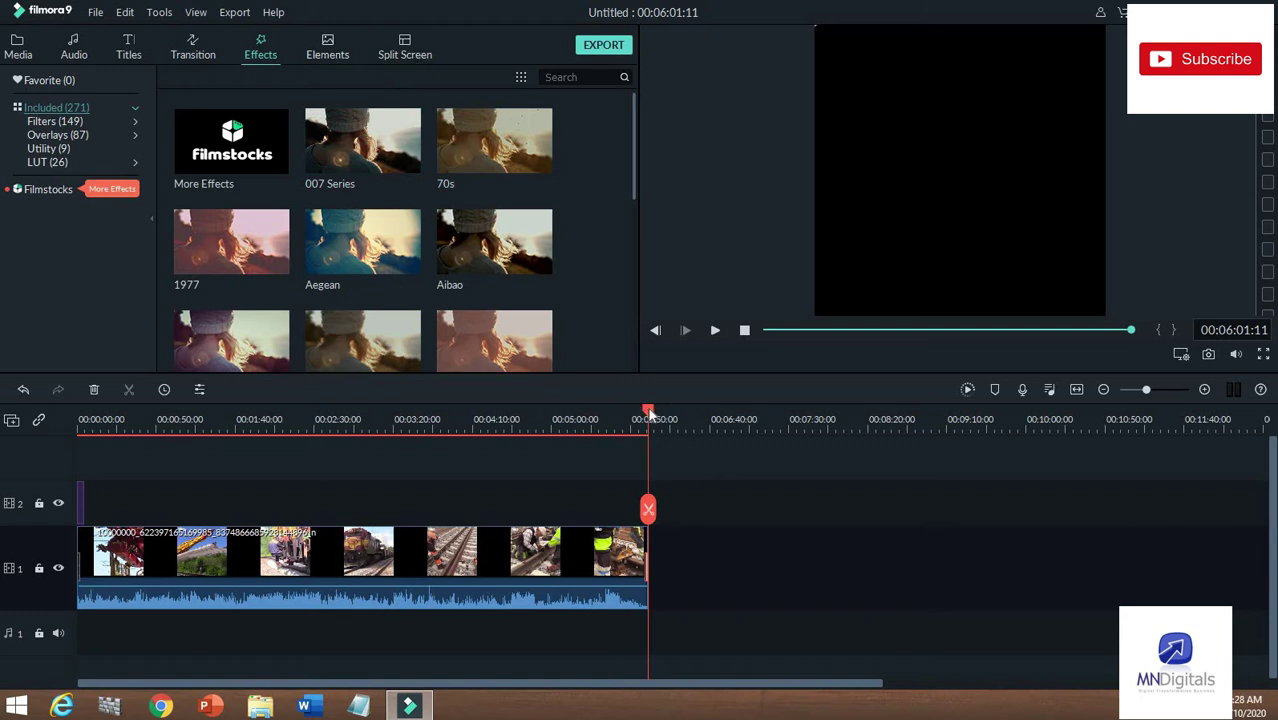
Add the Car Horn sound effect to audio track 1 at the beginning of the video
key("Home")
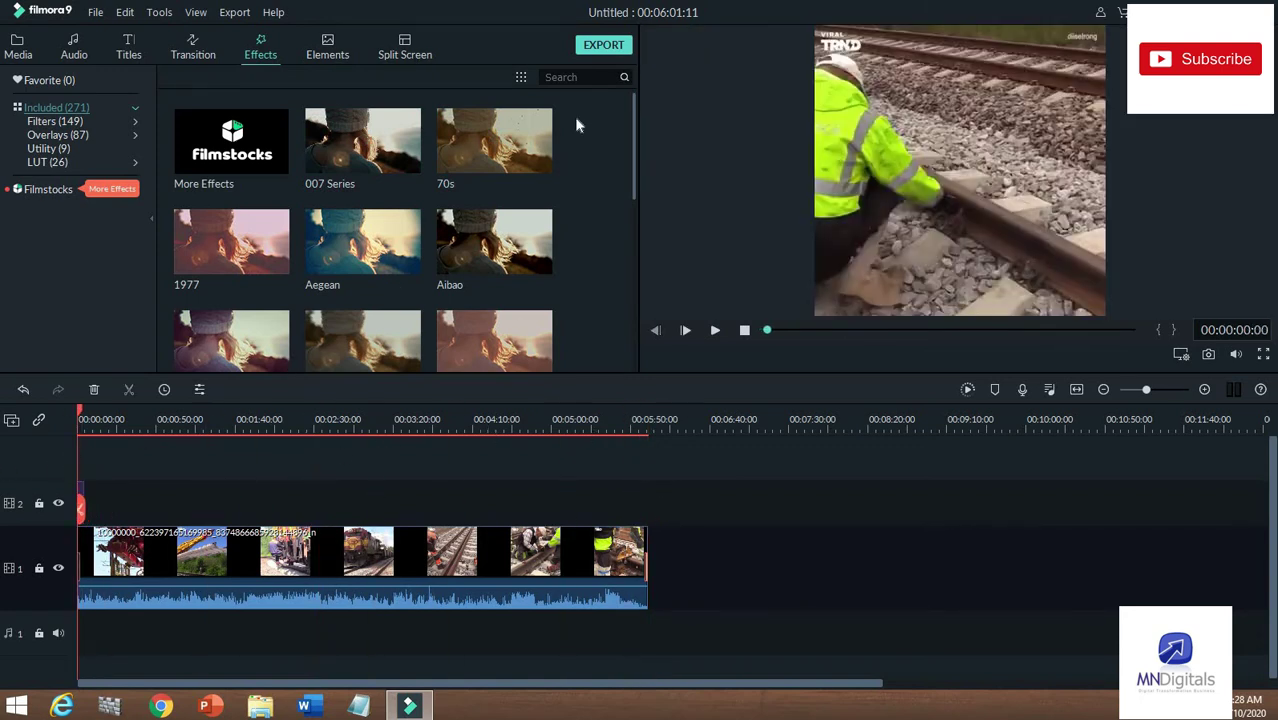
left_click(74, 46)
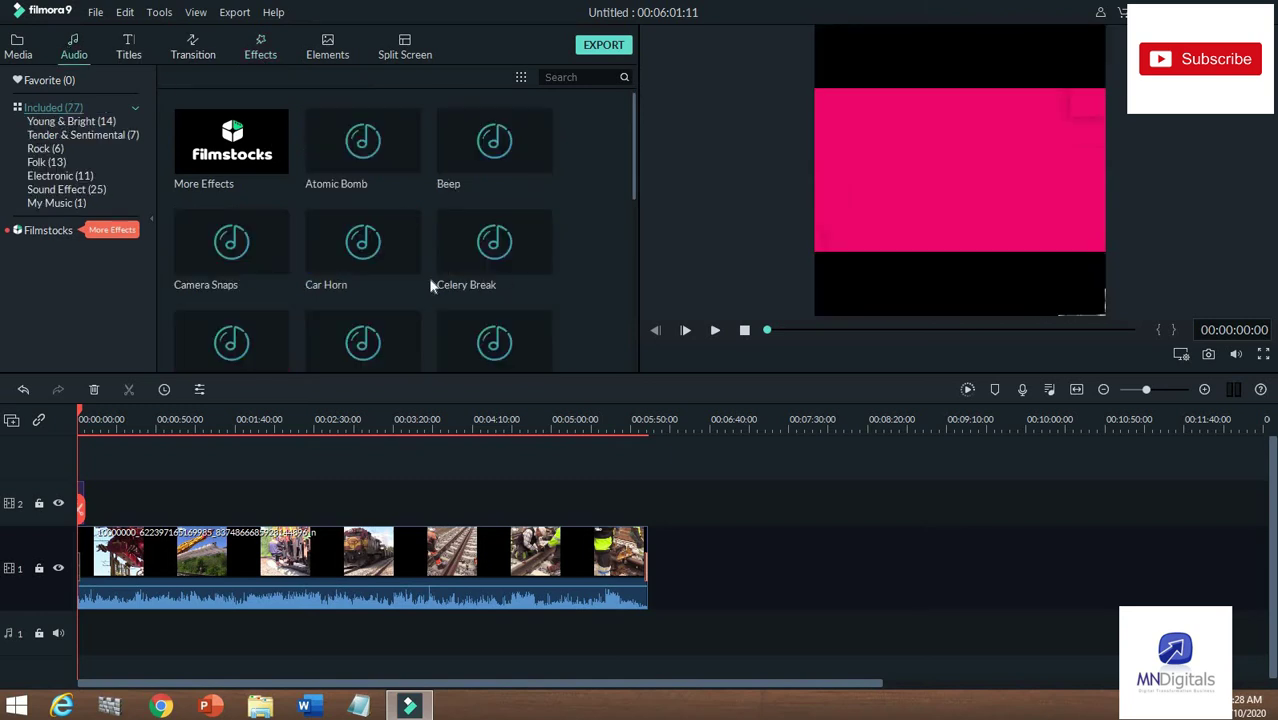
left_click(363, 243)
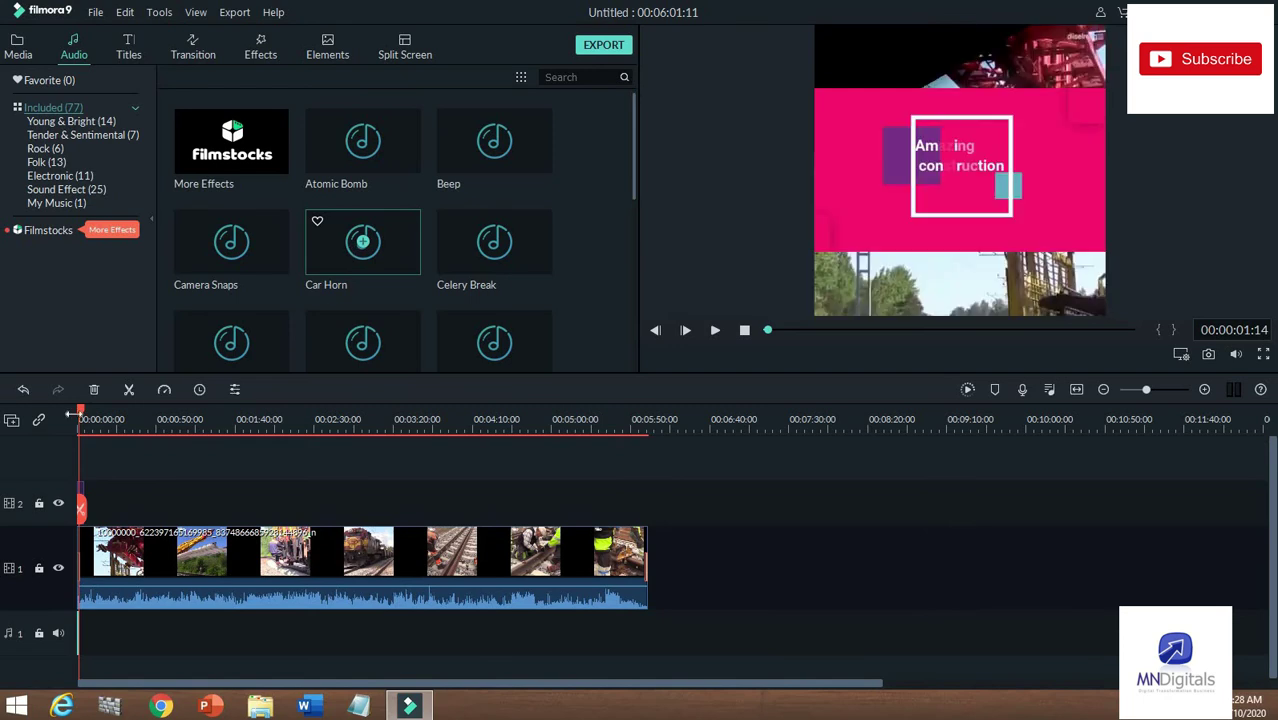
left_click_drag(92, 420, 197, 418)
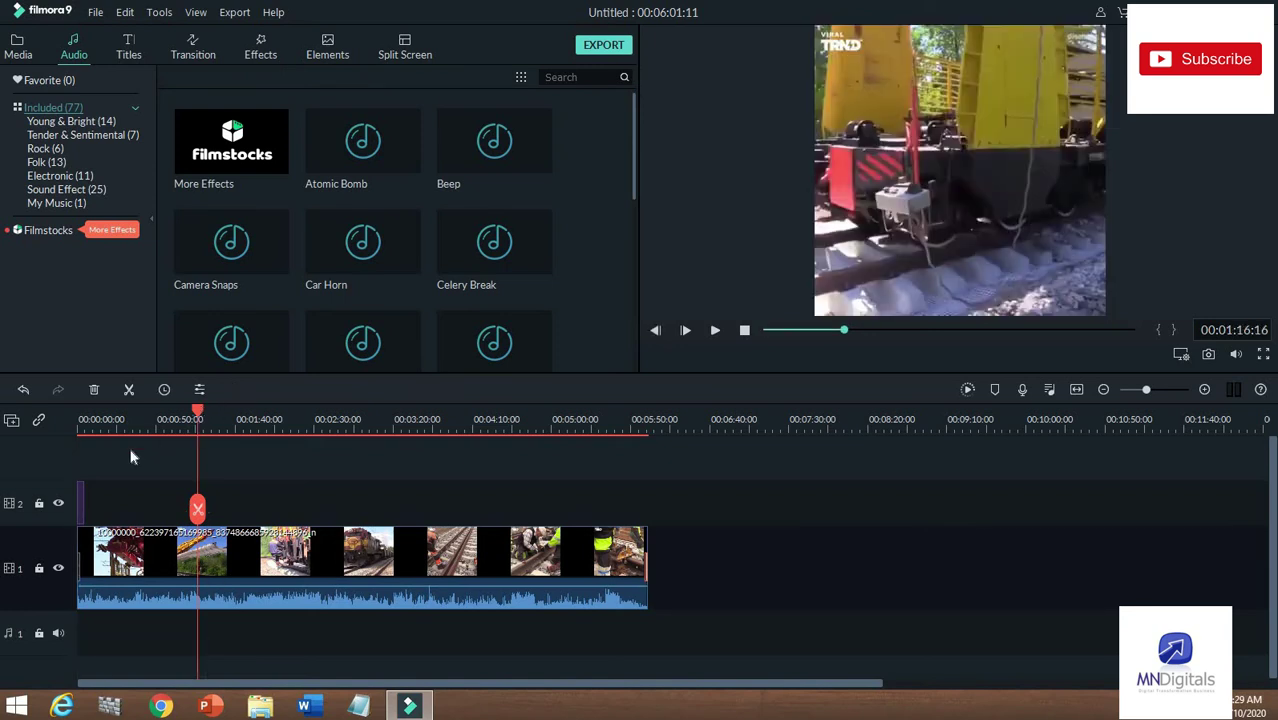
key("Home")
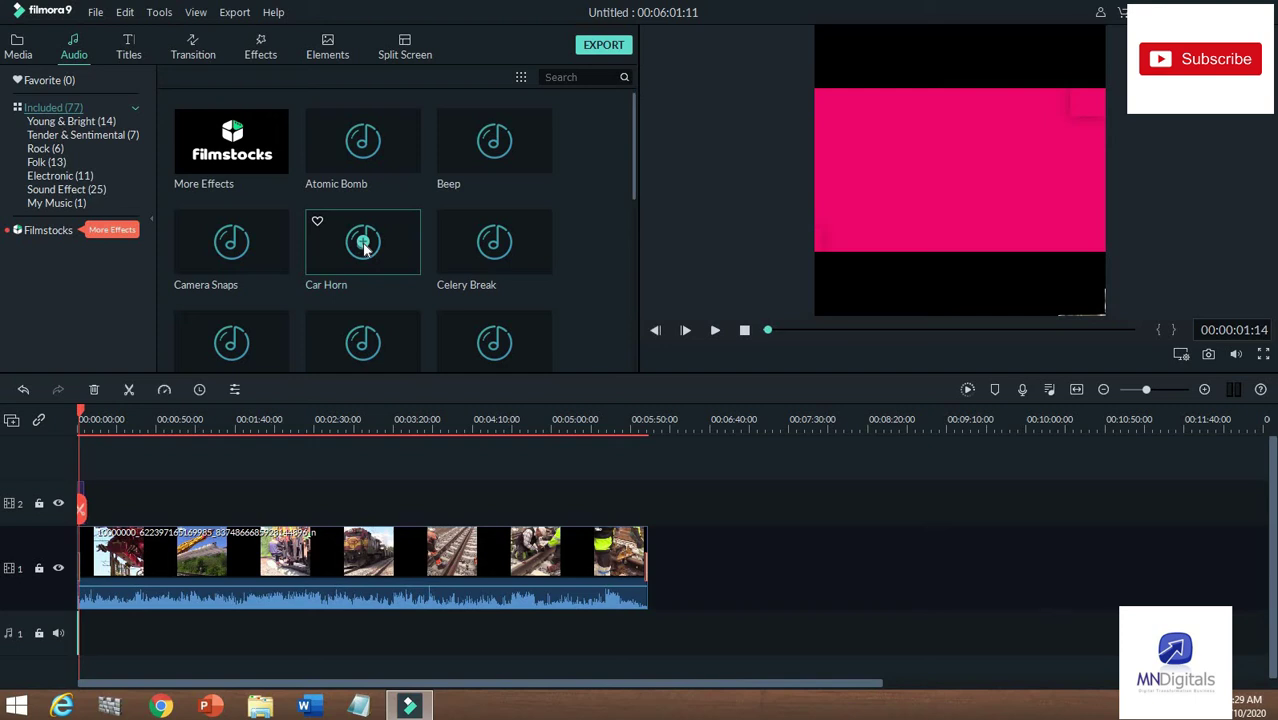
Look at the Car Horn clip's audio settings and play the opening seconds to hear the effect
left_click(85, 415)
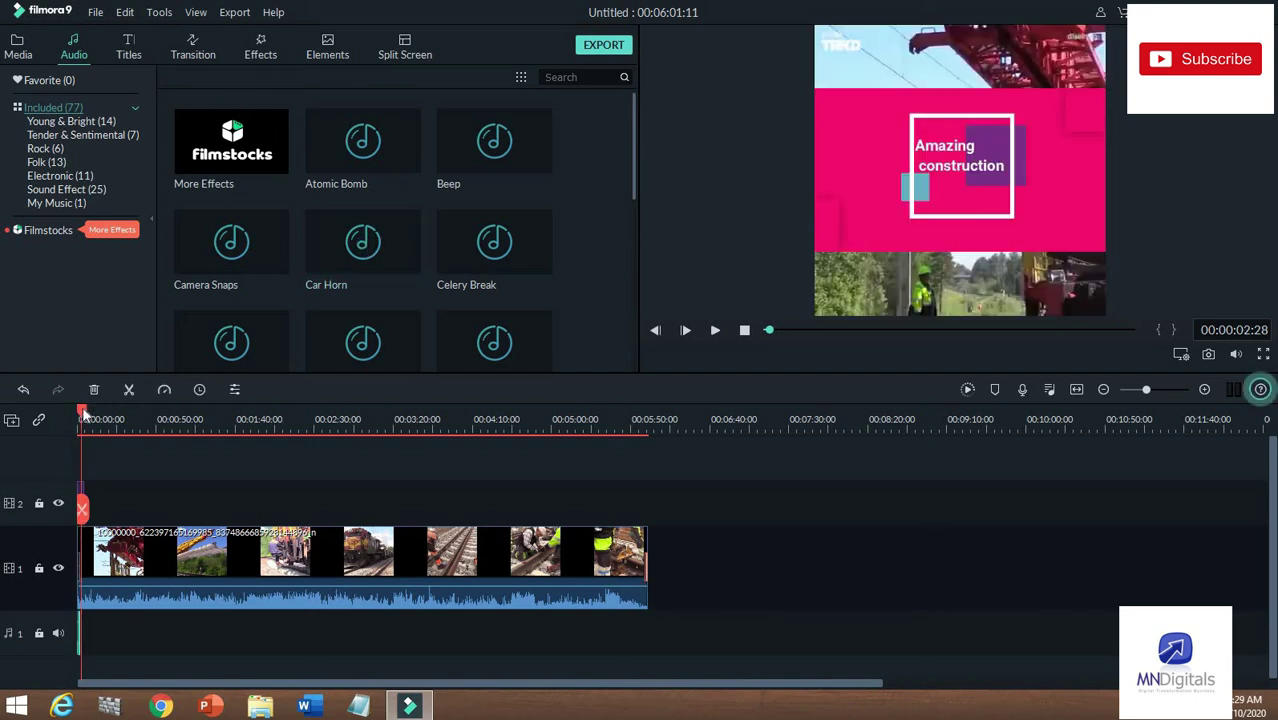
left_click(80, 417)
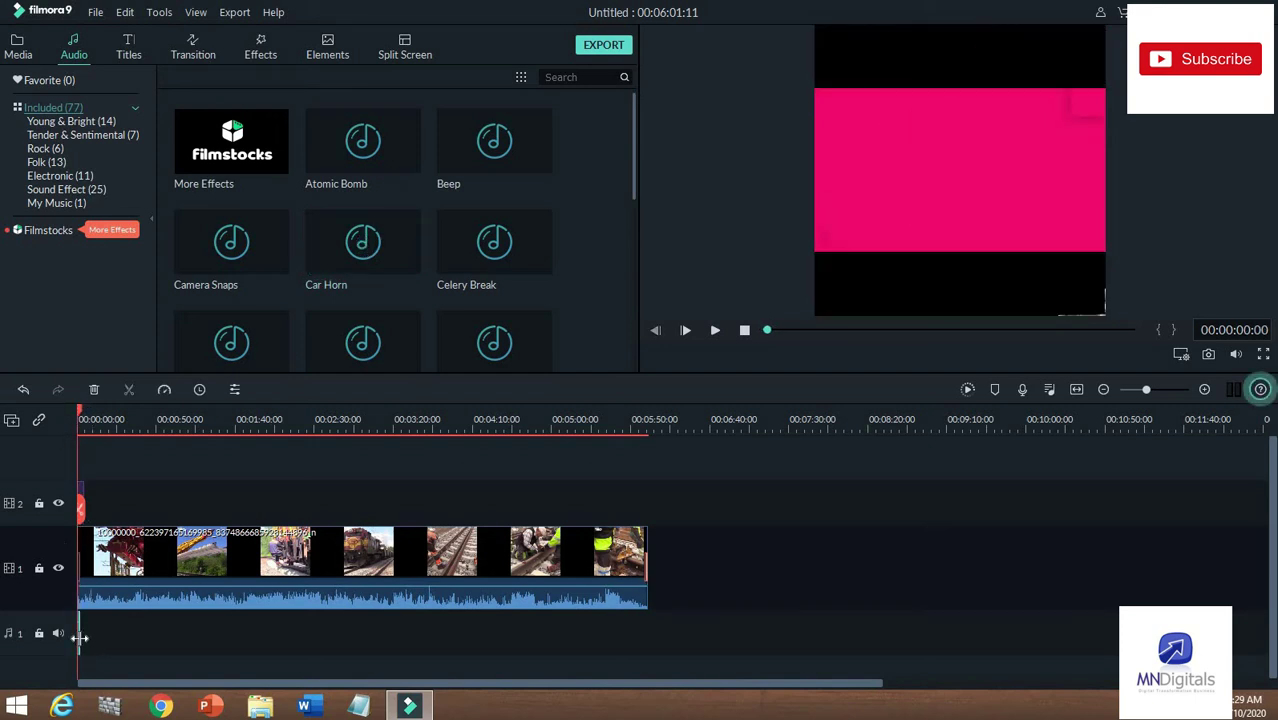
double_click(88, 637)
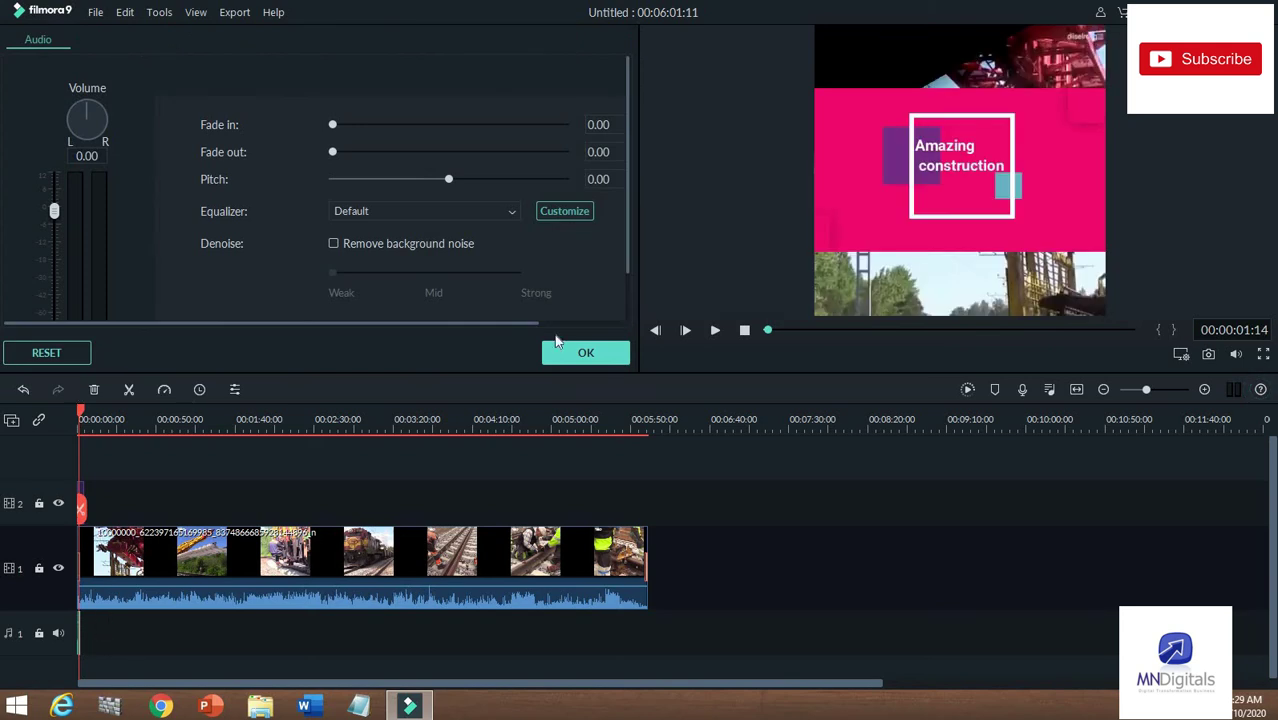
left_click(585, 353)
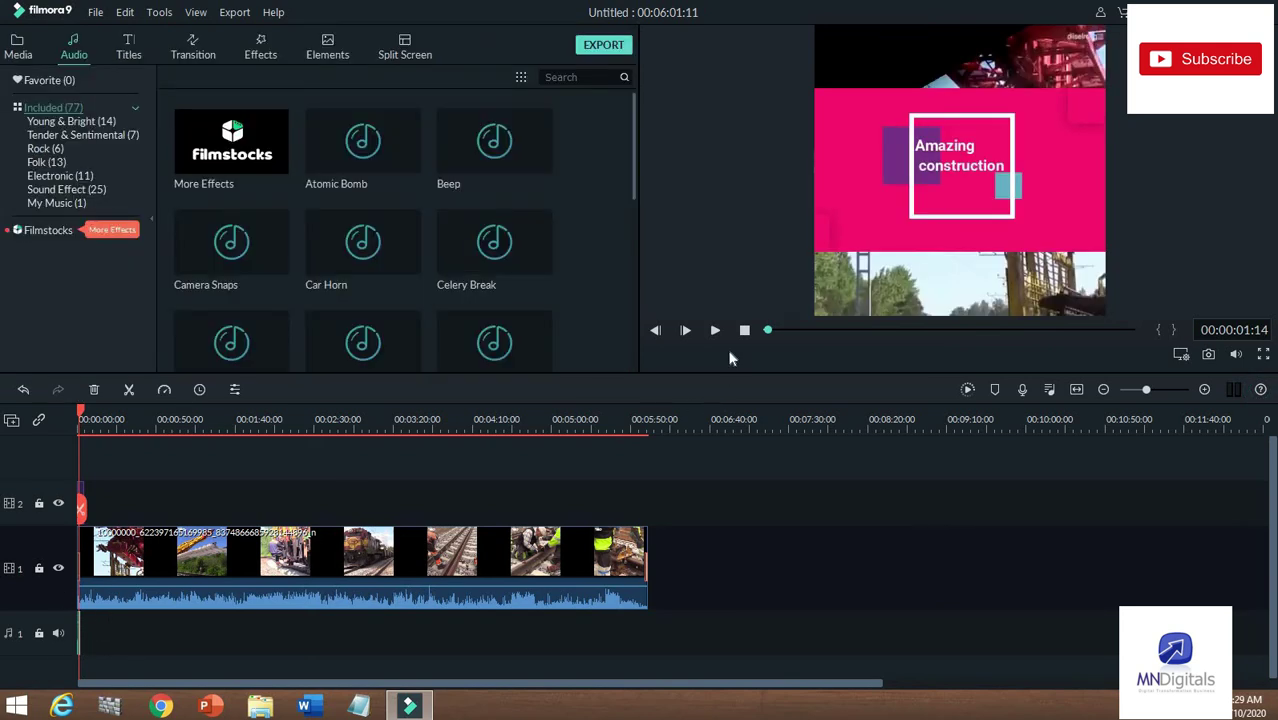
left_click(714, 331)
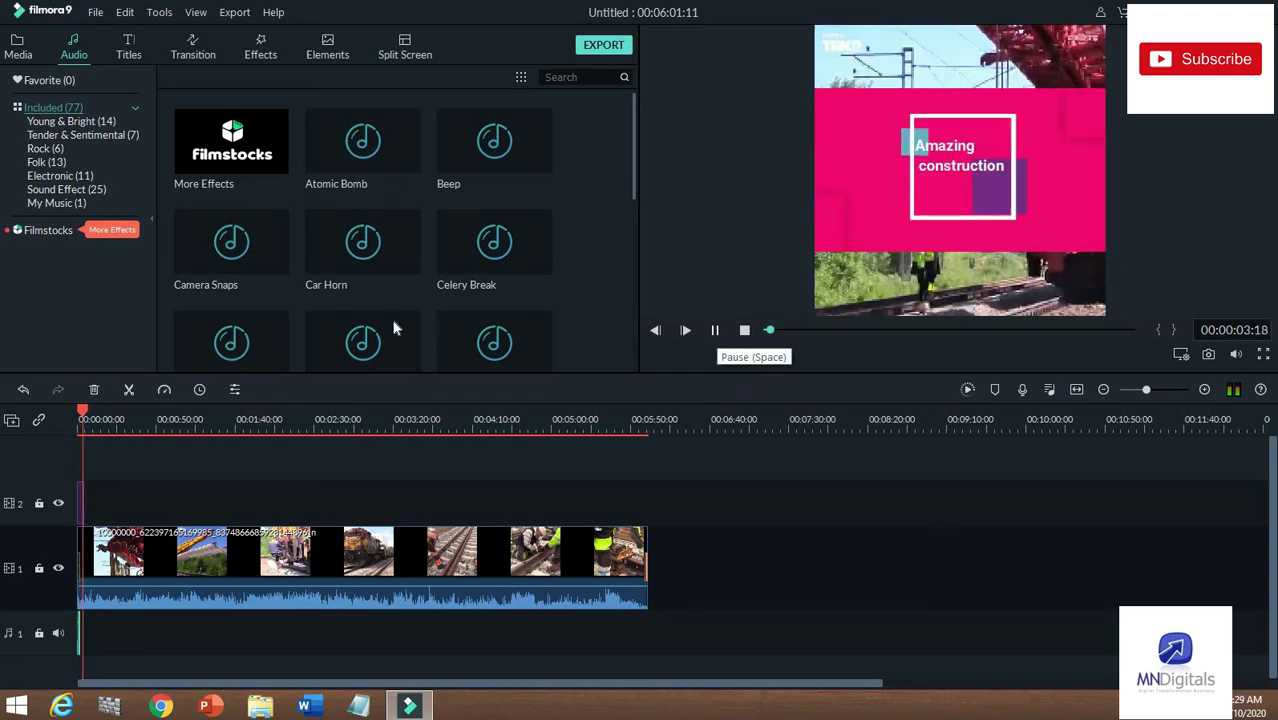
left_click(716, 330)
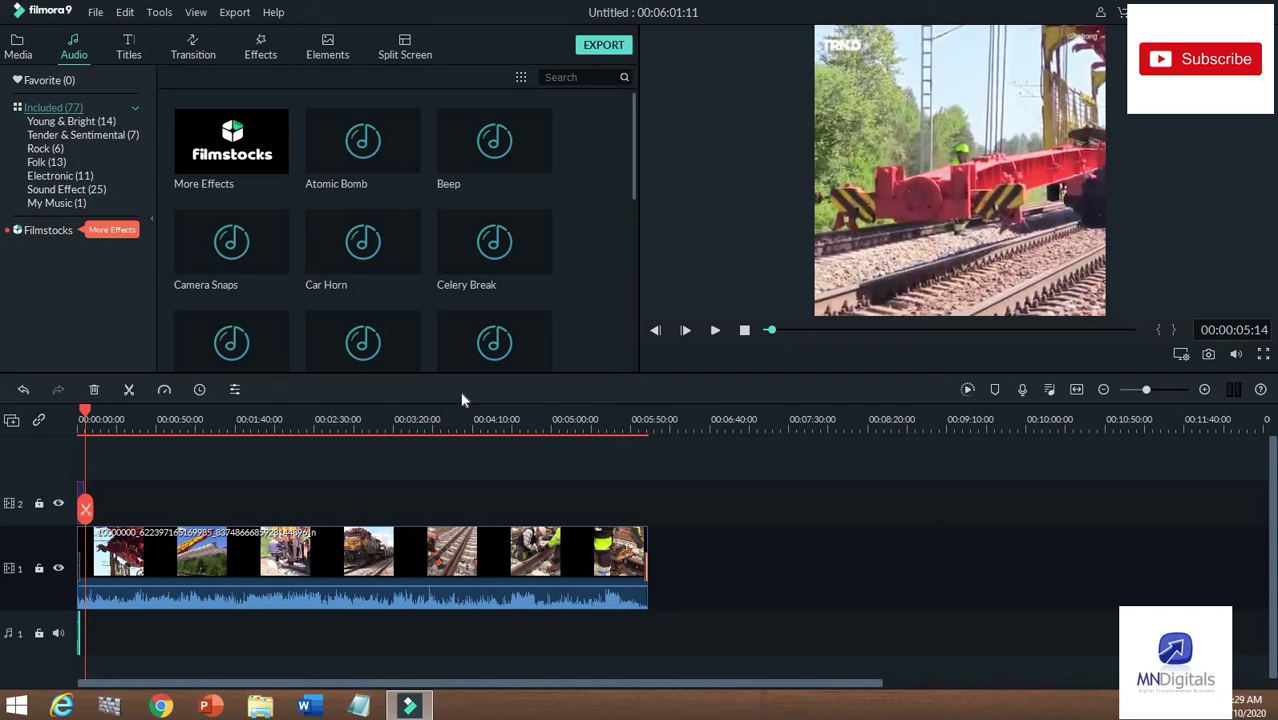
left_click_drag(88, 414, 30, 428)
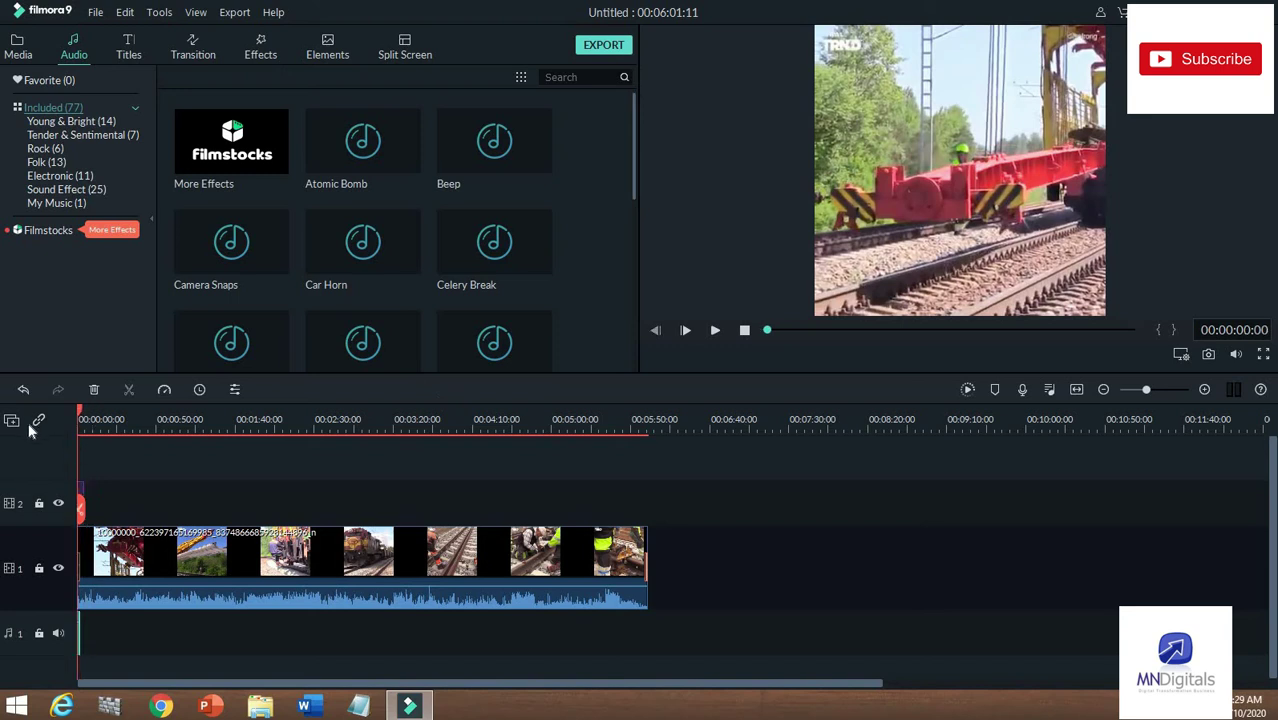
Create a second project media folder and import the MNDigitals logo JPEG from the Desktop into it
left_click(30, 54)
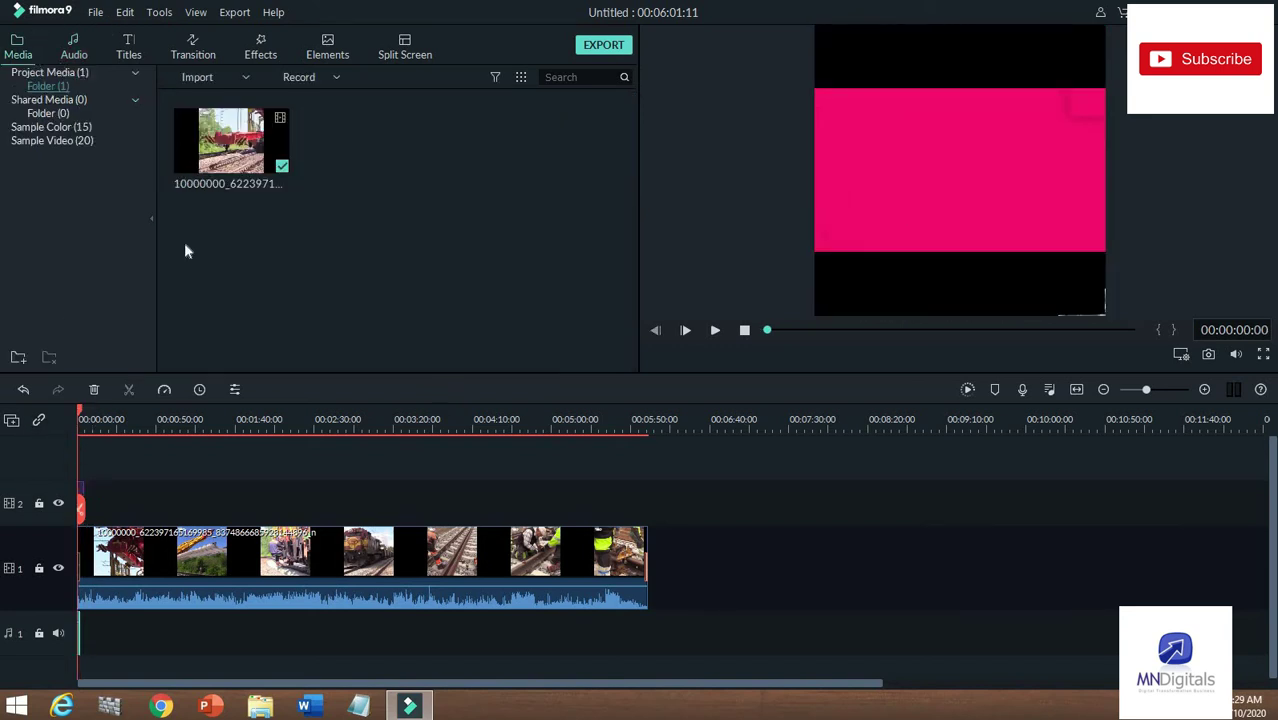
left_click(18, 358)
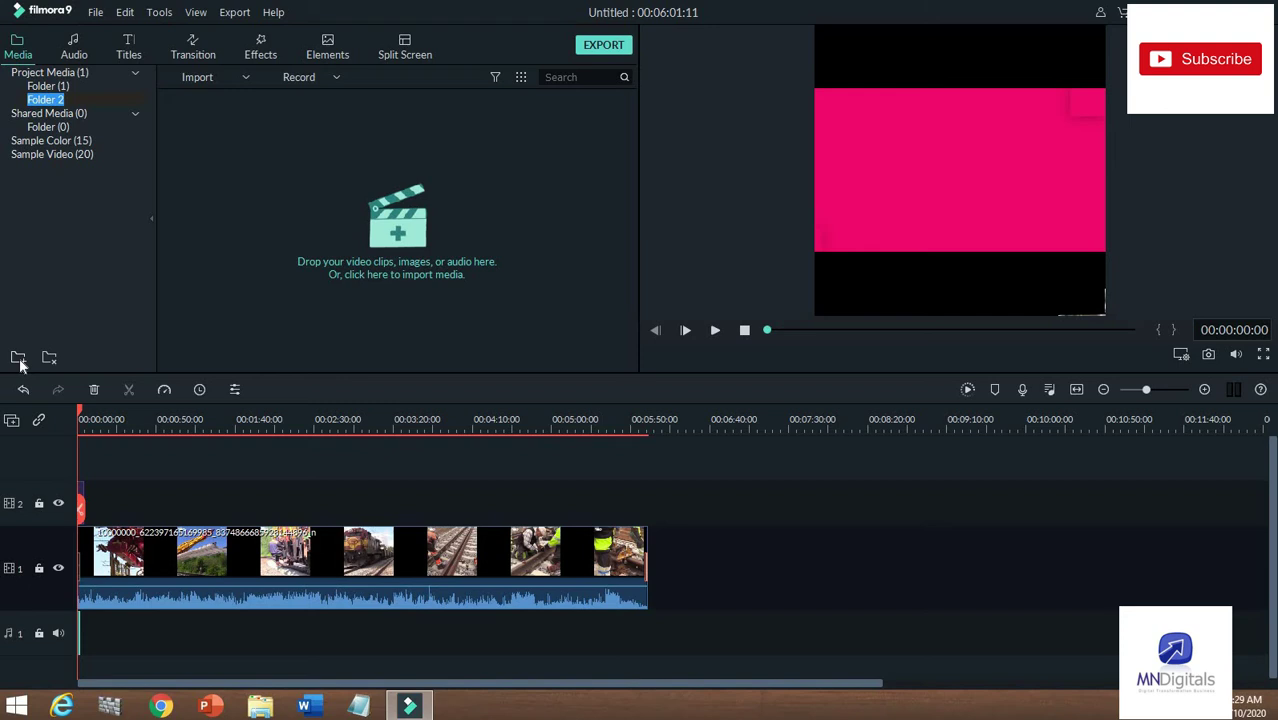
left_click(55, 87)
left_click(231, 147)
left_click(87, 101)
left_click(400, 232)
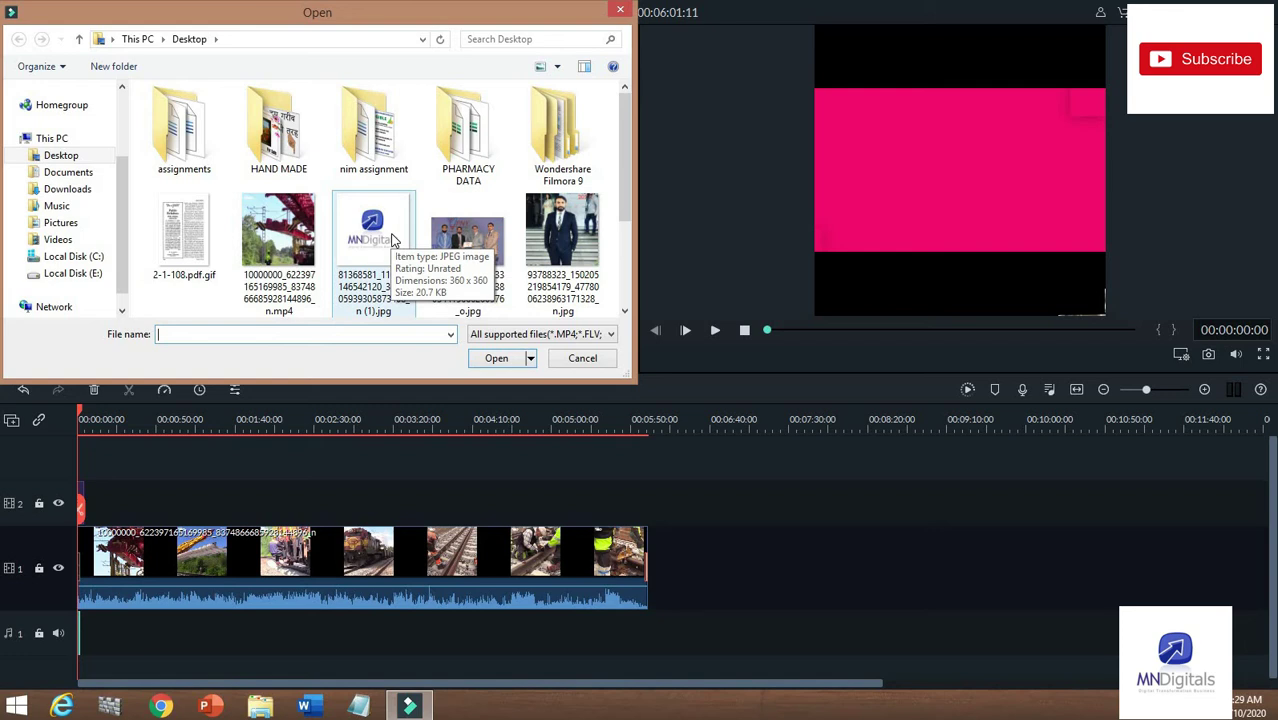
double_click(393, 240)
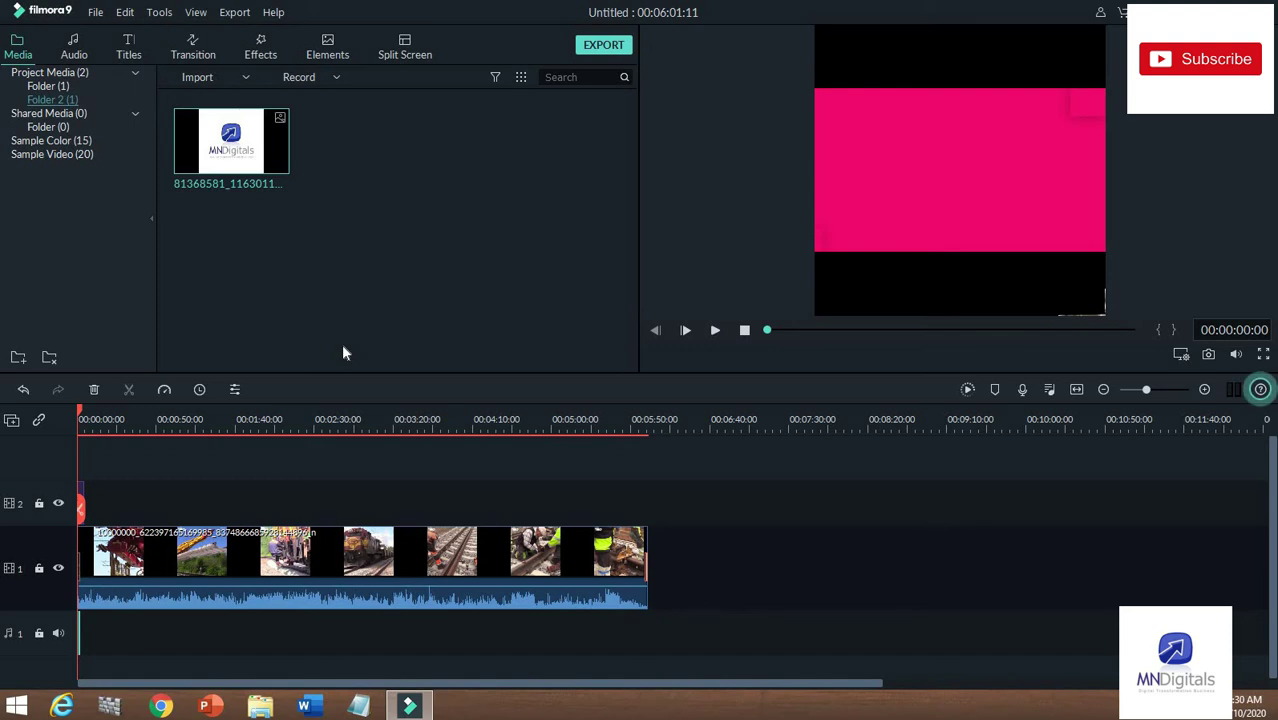
With video track 1 locked, place the MNDigitals logo on track 3 directly above the opener at the start of the timeline
left_click(40, 569)
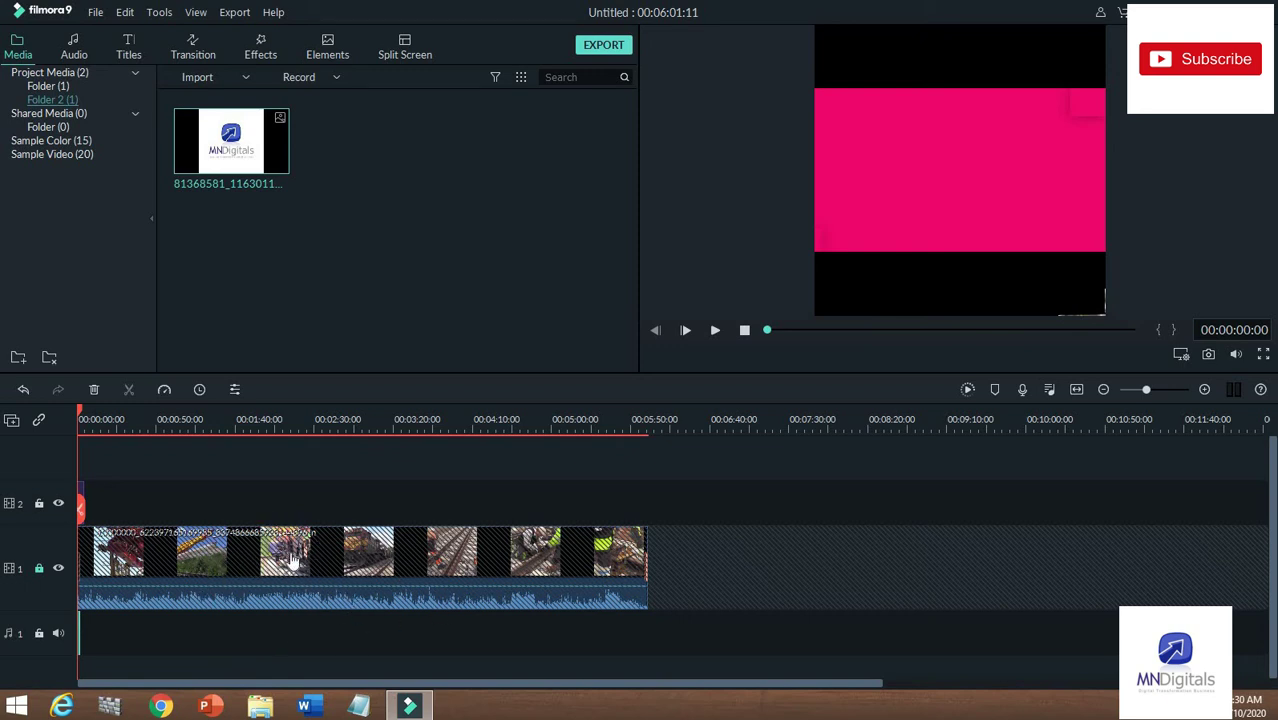
left_click(231, 143)
left_click(80, 424)
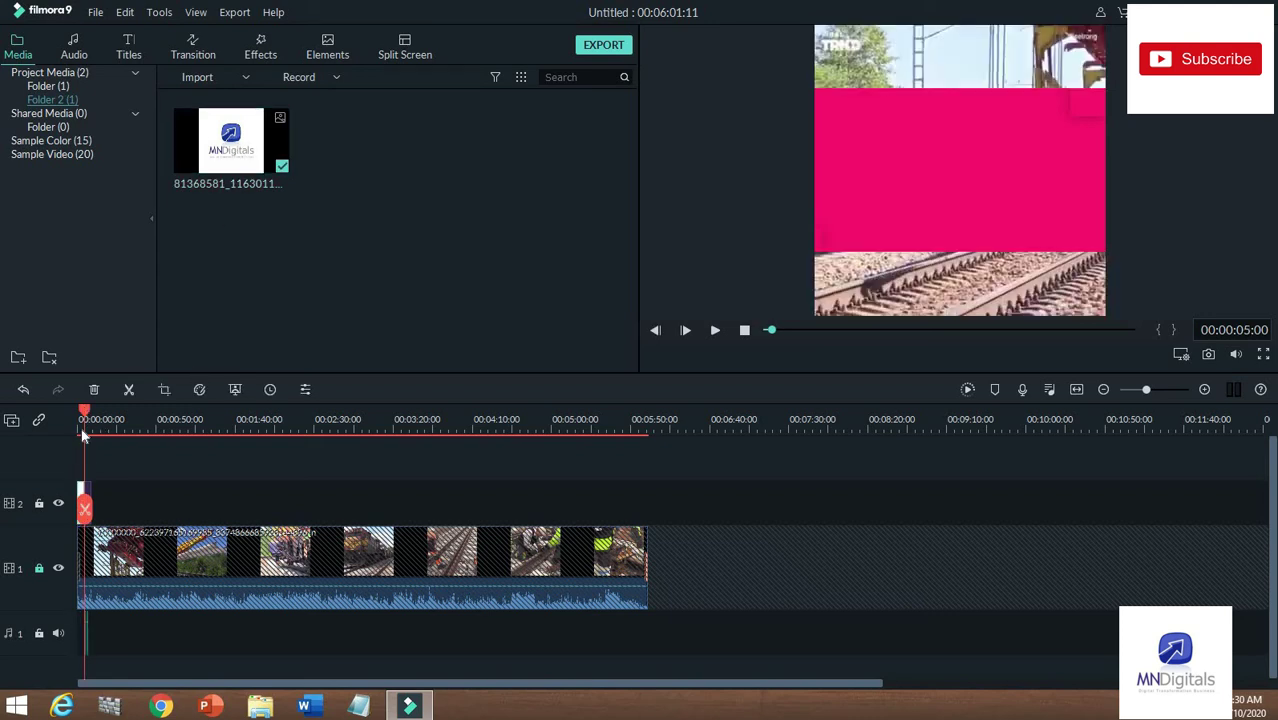
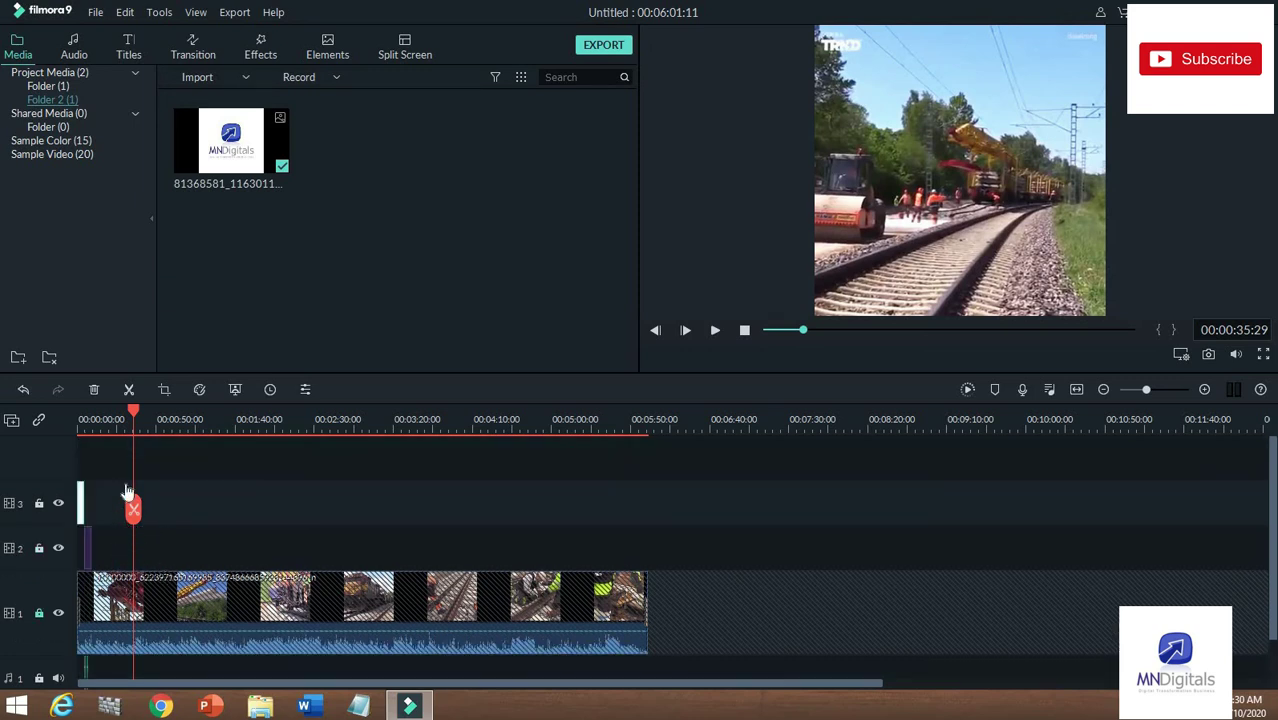
left_click(80, 550)
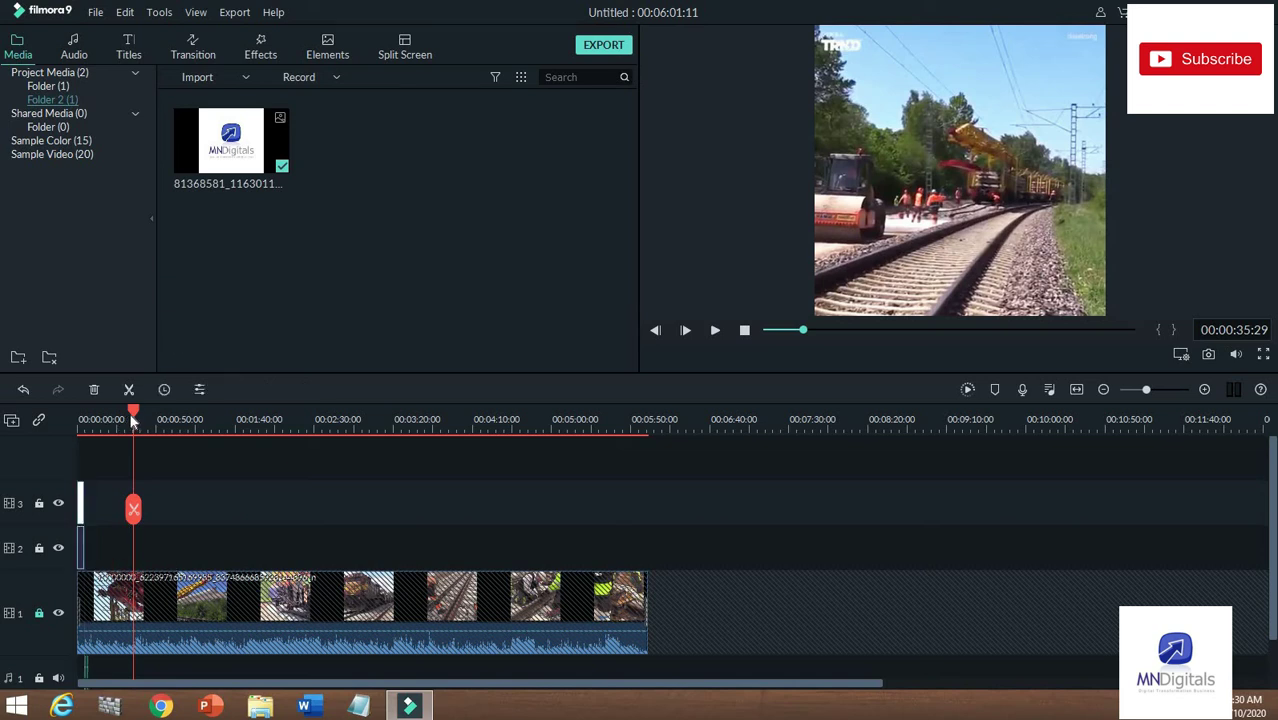
Play the opening seconds from the start to check how the logo image covers the video
left_click_drag(133, 416, 98, 418)
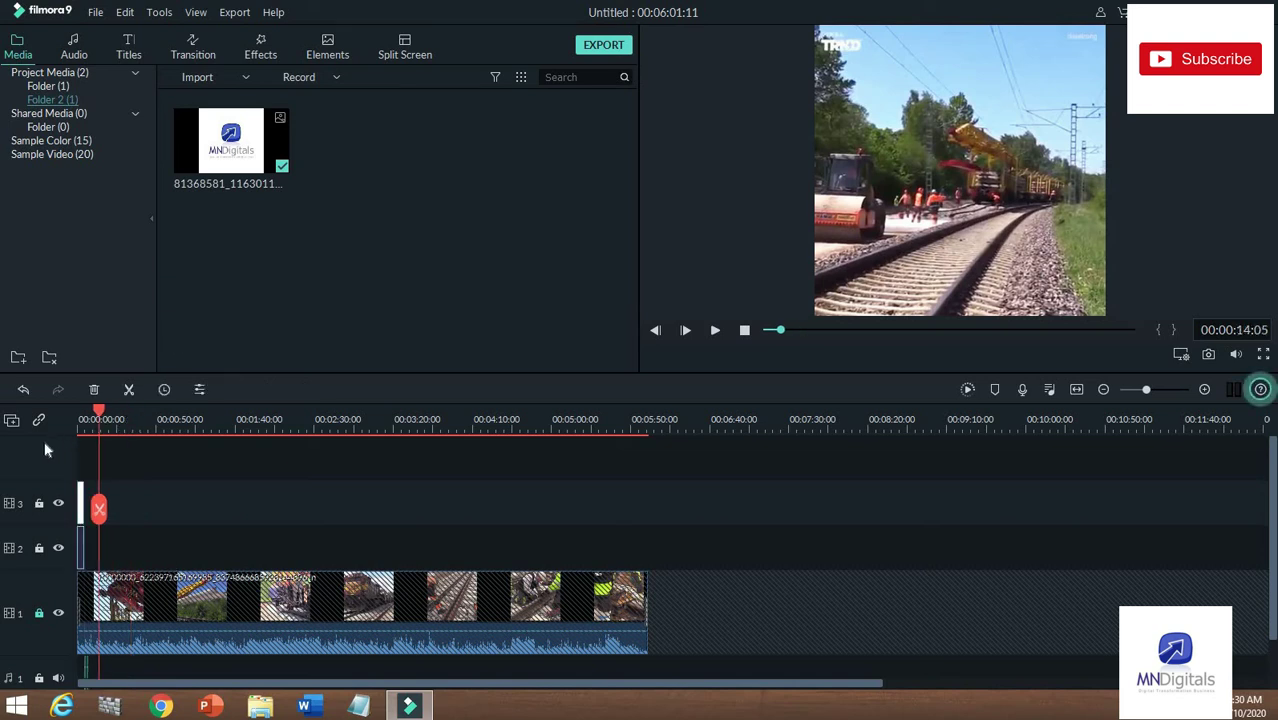
left_click(716, 333)
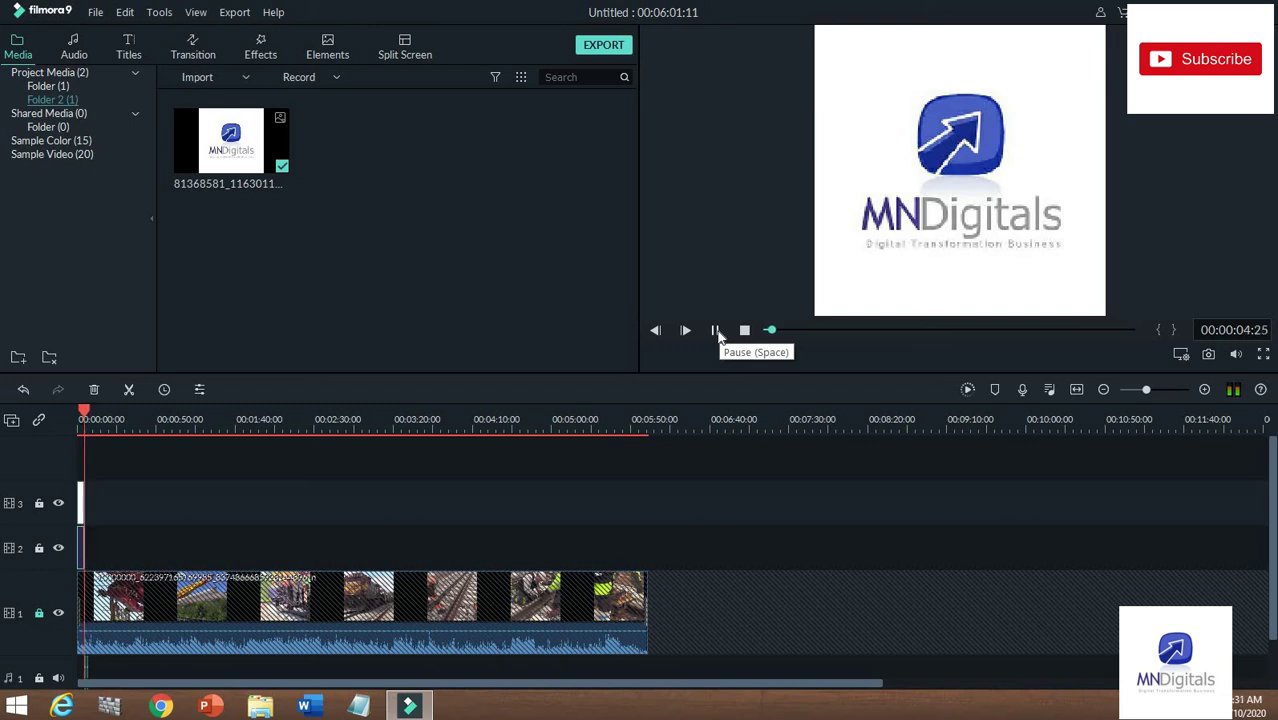
left_click(716, 332)
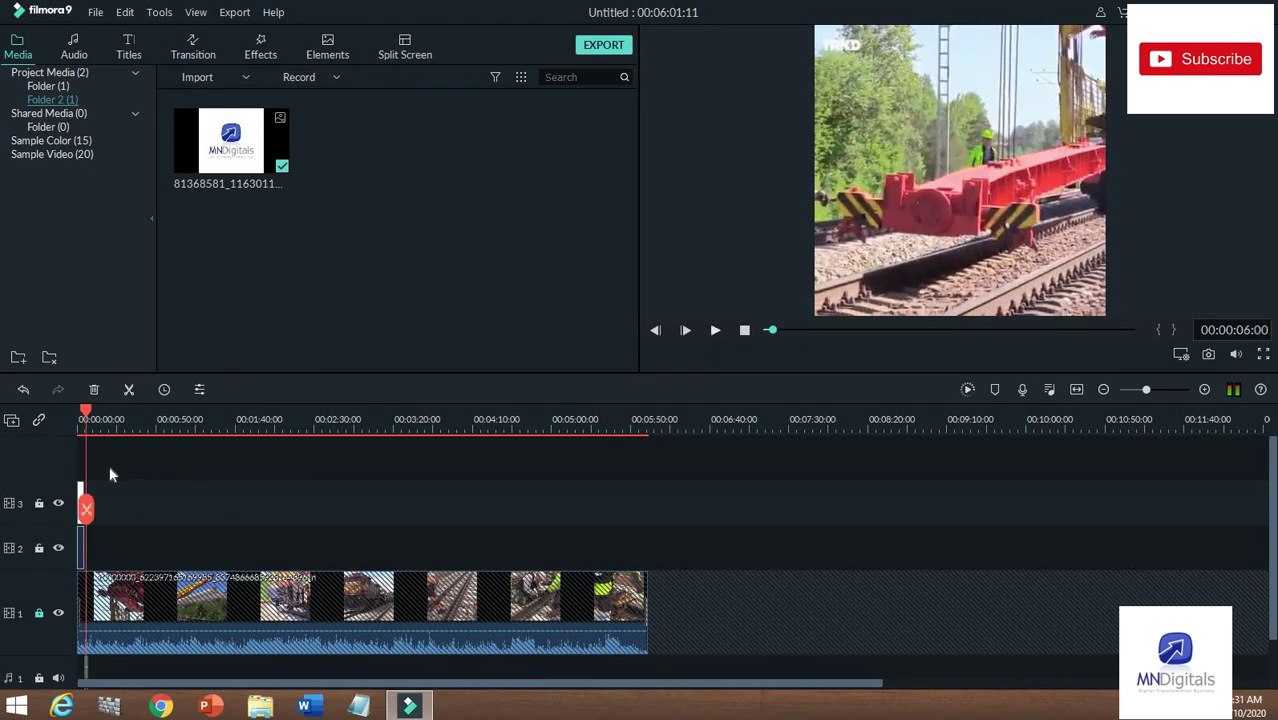
Shrink the MNDigitals logo to a small square and place it in the lower-right corner of the video frame
left_click(81, 412)
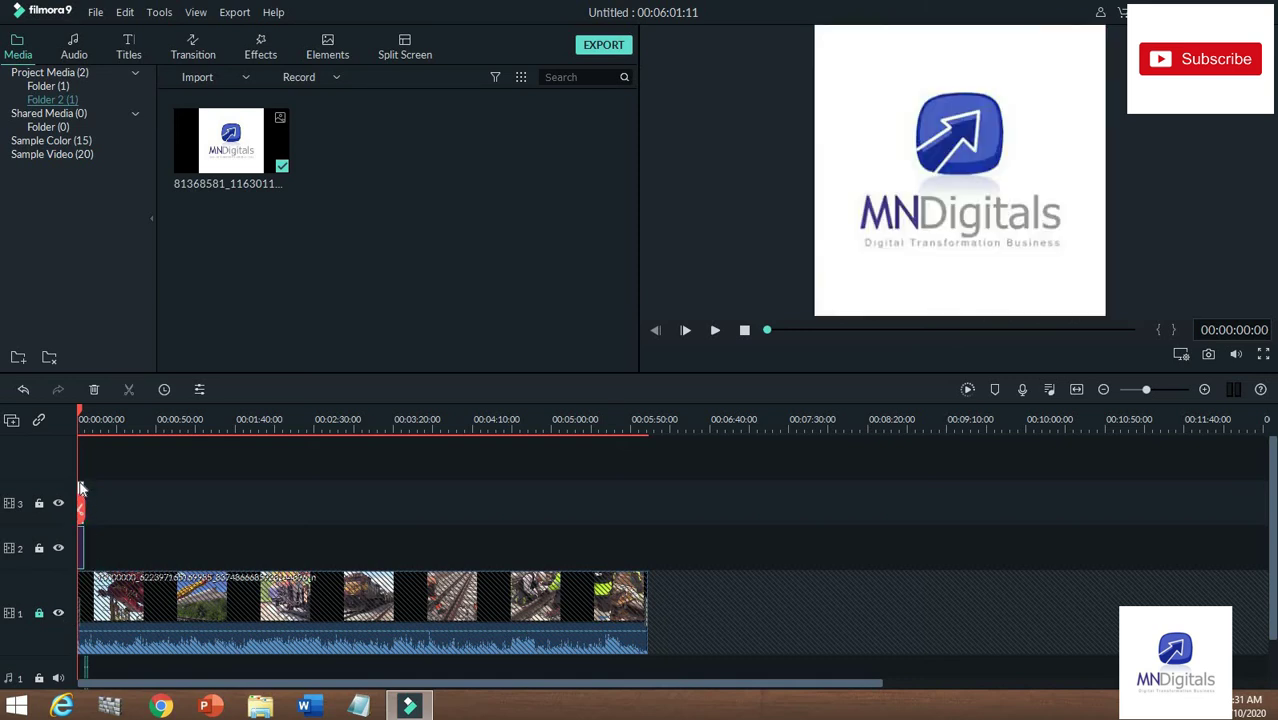
left_click(81, 490)
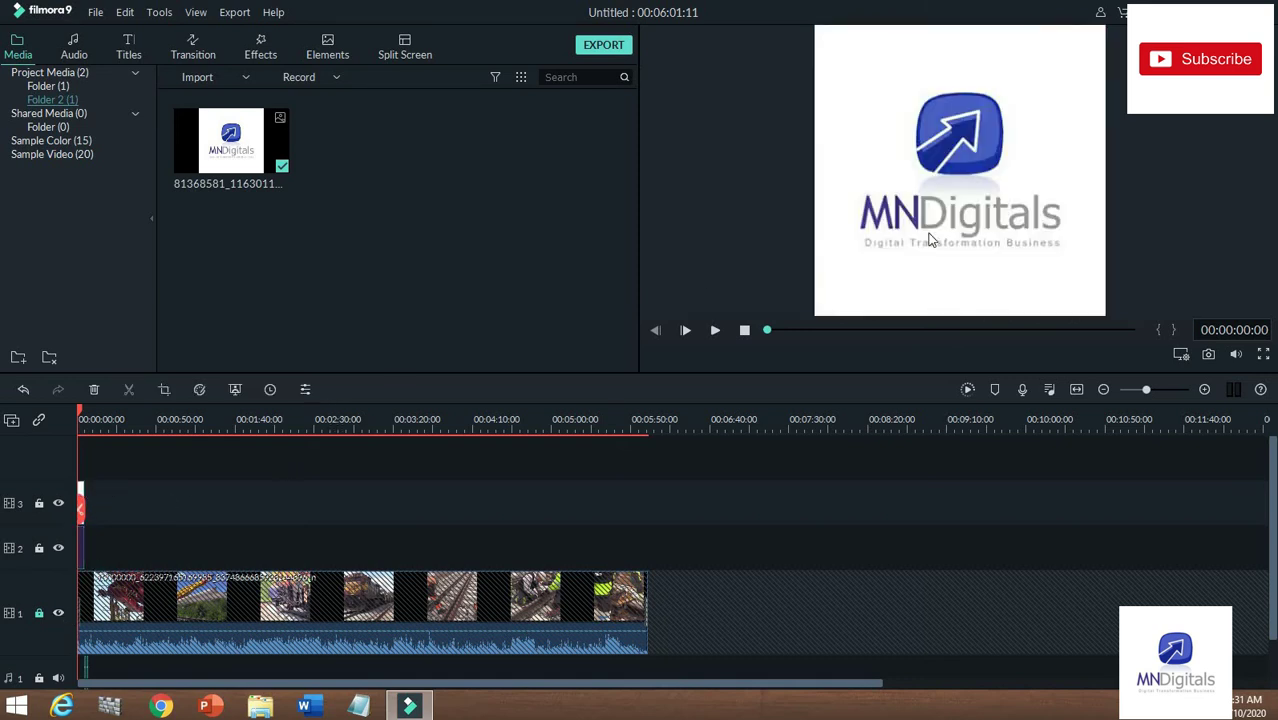
left_click(948, 207)
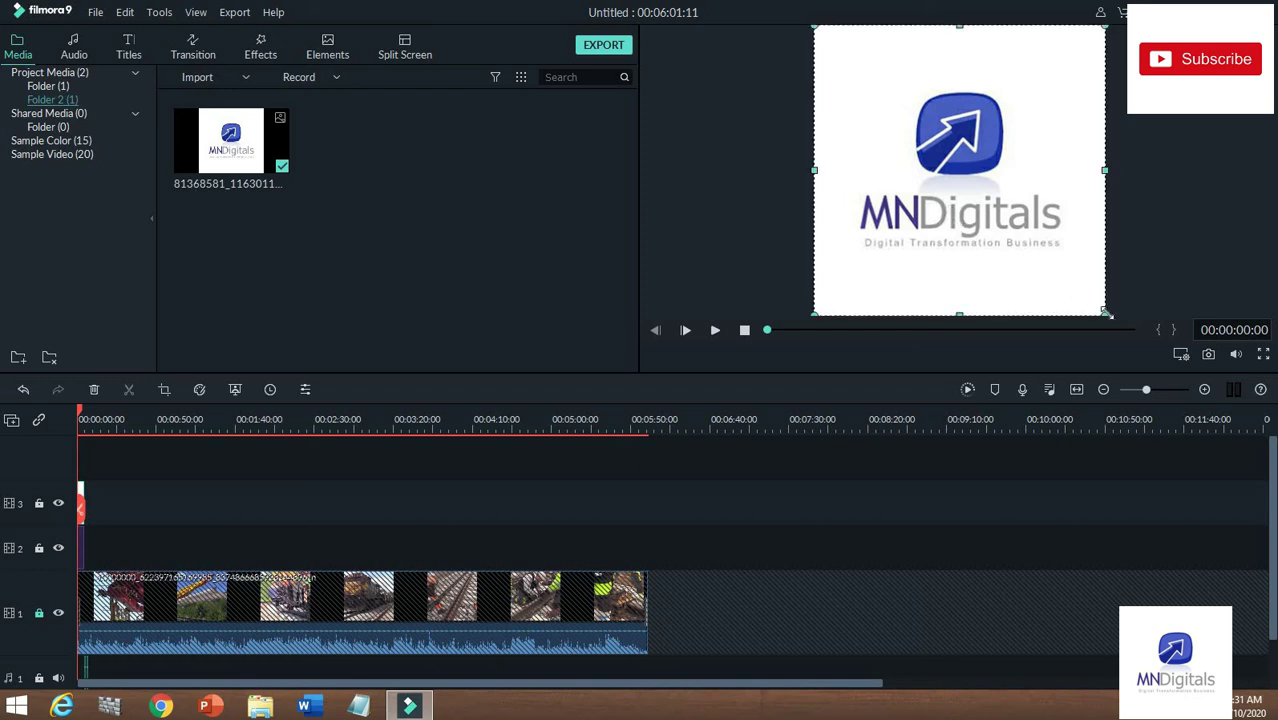
left_click_drag(1104, 314, 736, 70)
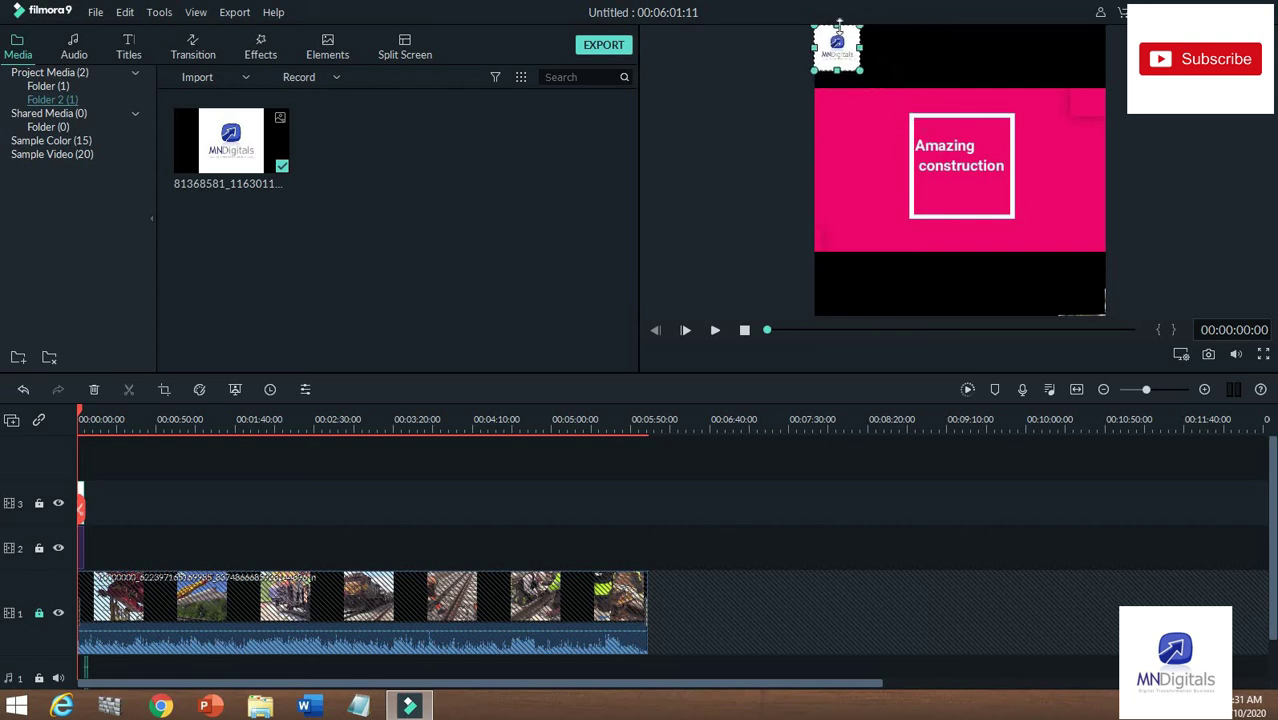
left_click_drag(836, 42, 1084, 287)
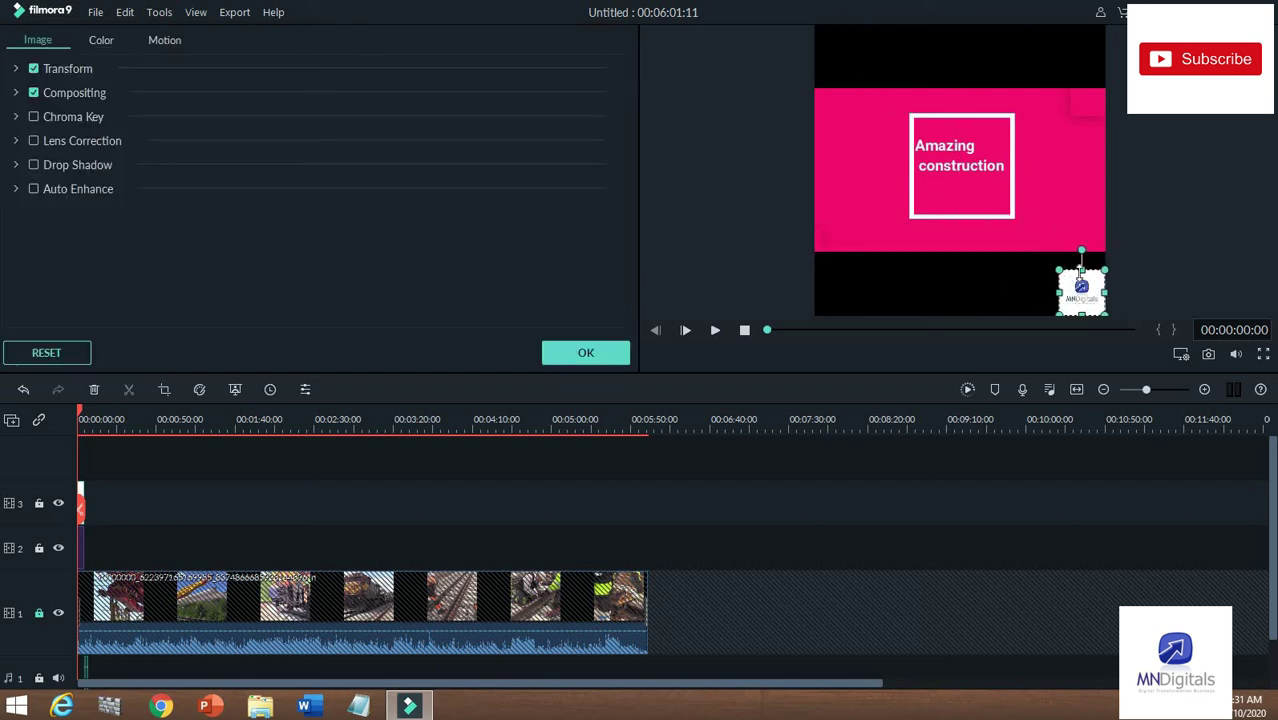
left_click(969, 287)
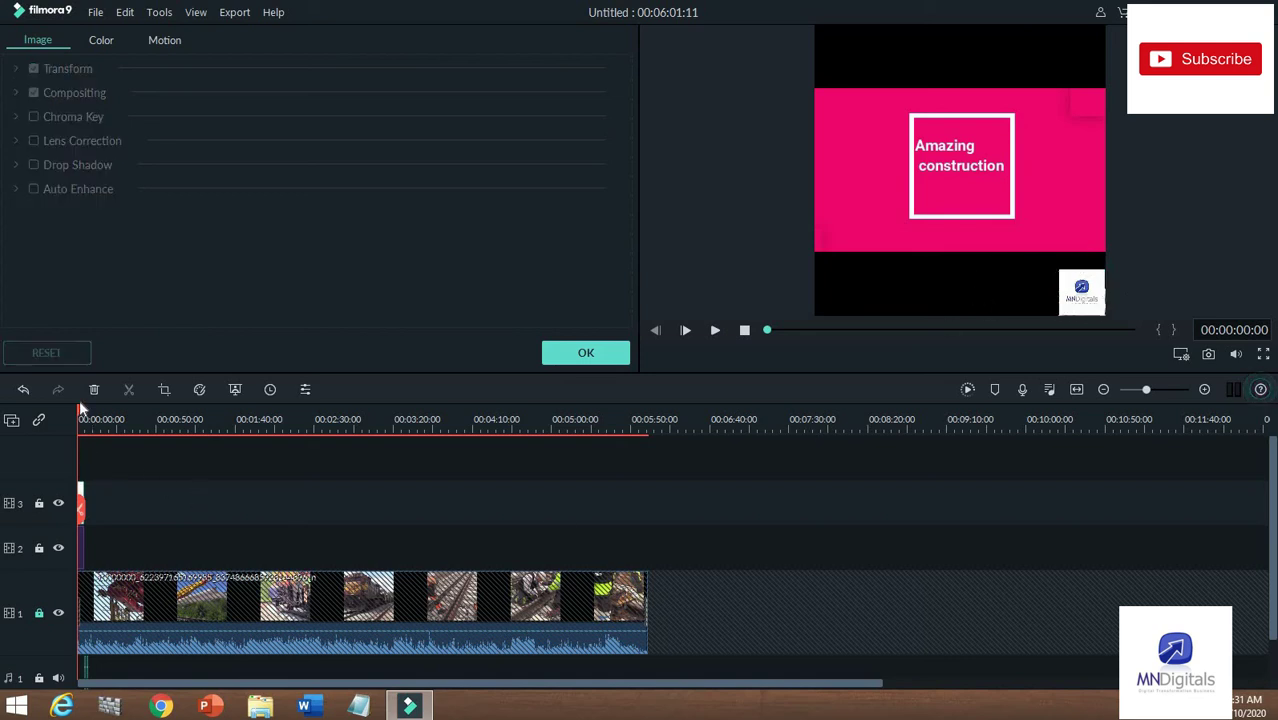
Extend the logo clip on track 3 to the end of the railway clip and play the opening to check it
left_click(84, 474)
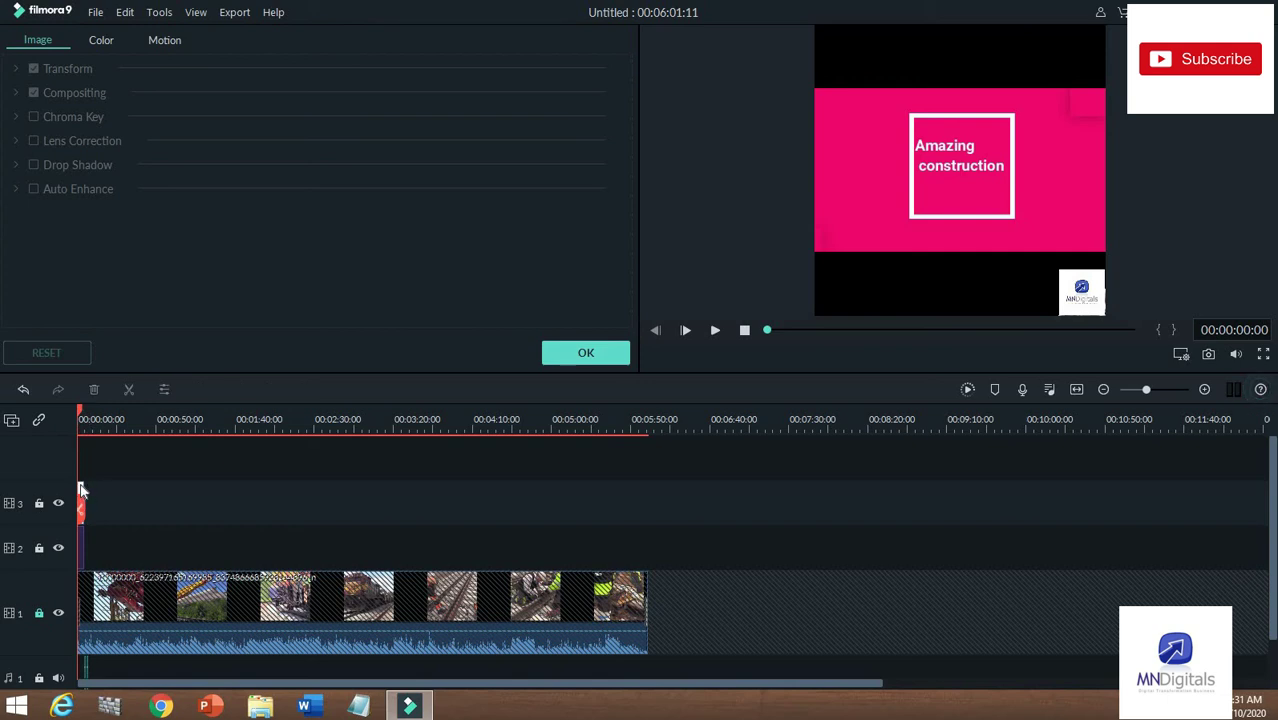
left_click_drag(82, 490, 652, 519)
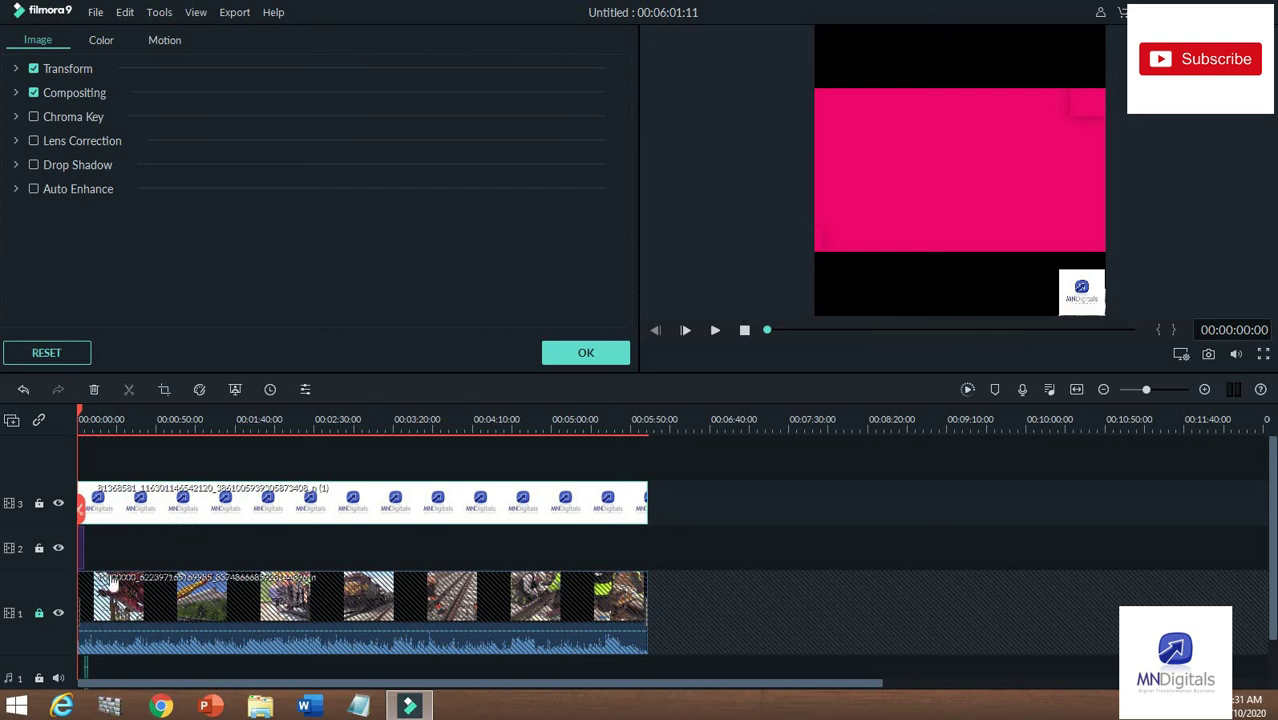
left_click(716, 331)
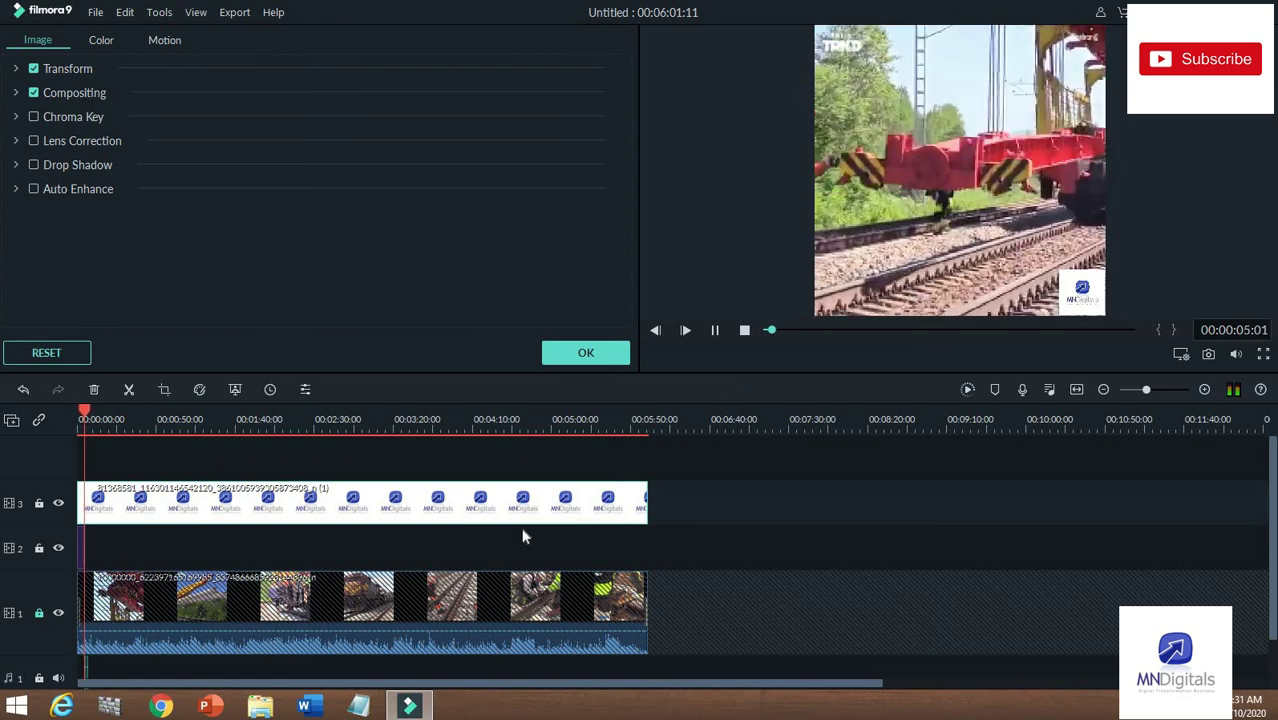
left_click(716, 331)
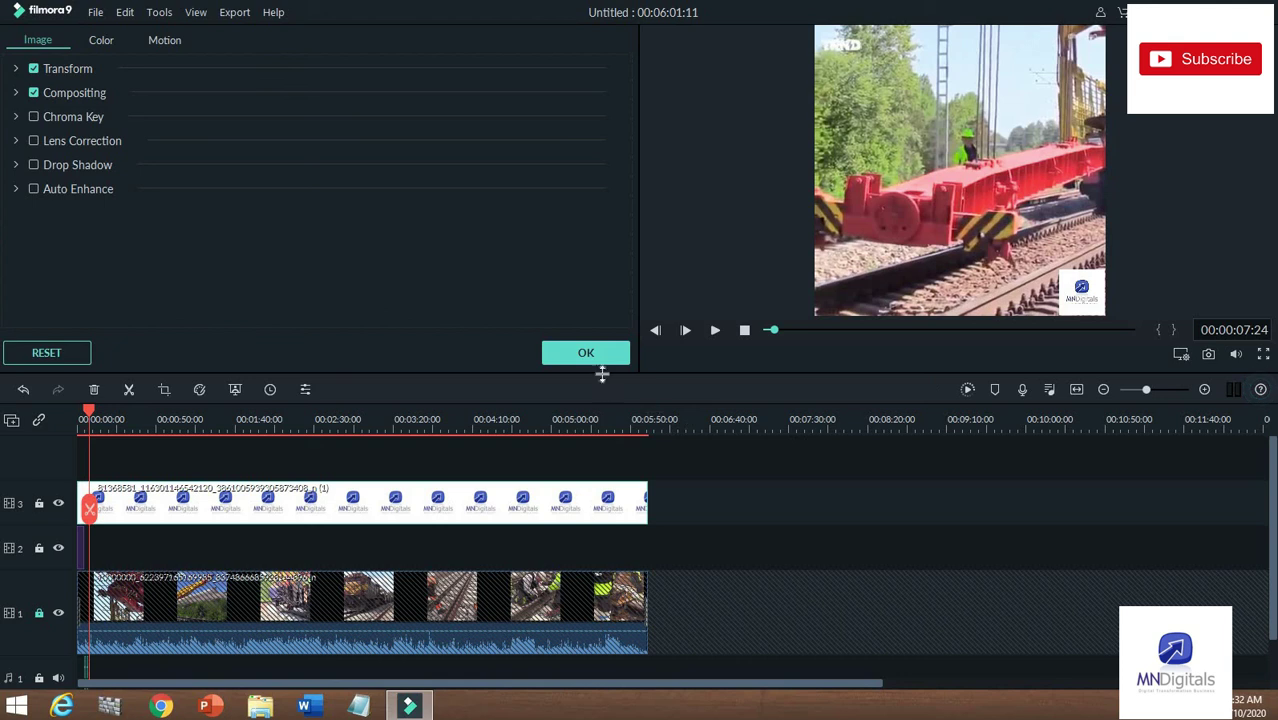
Unlock video track 1 and lower the audio volume of the railway clip
left_click(40, 614)
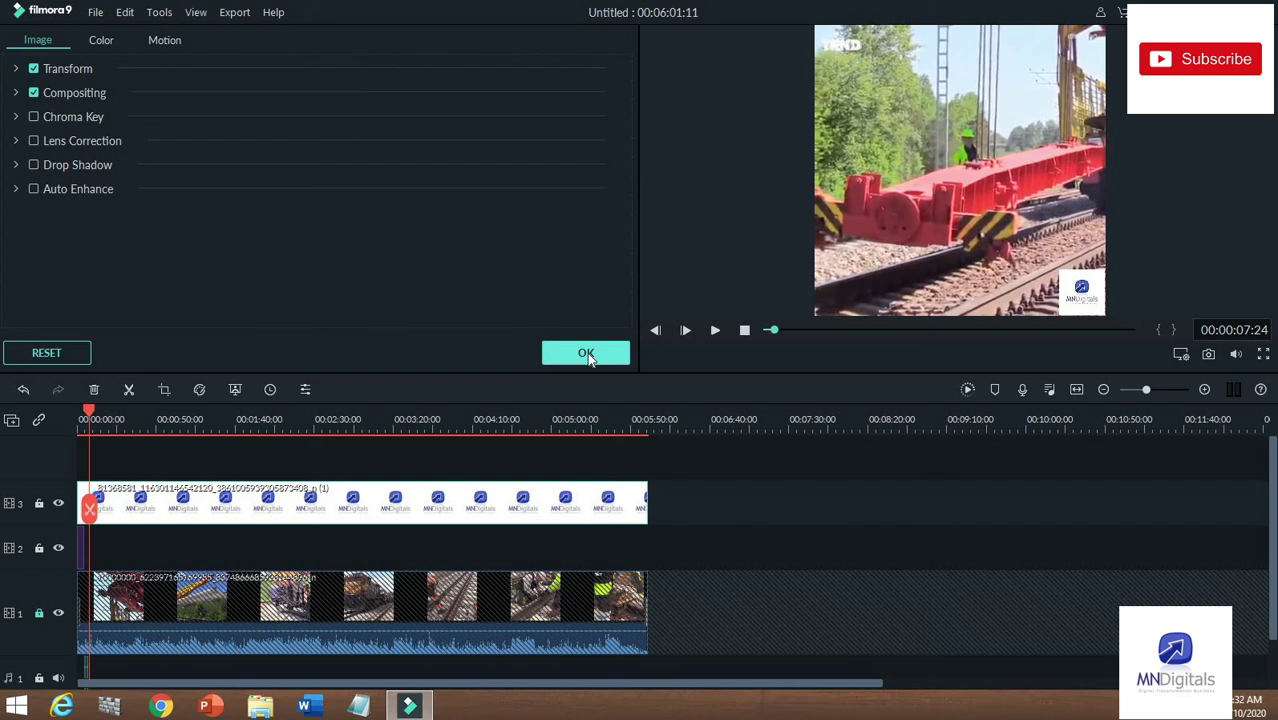
left_click(586, 354)
scroll(415, 545, "down", 1)
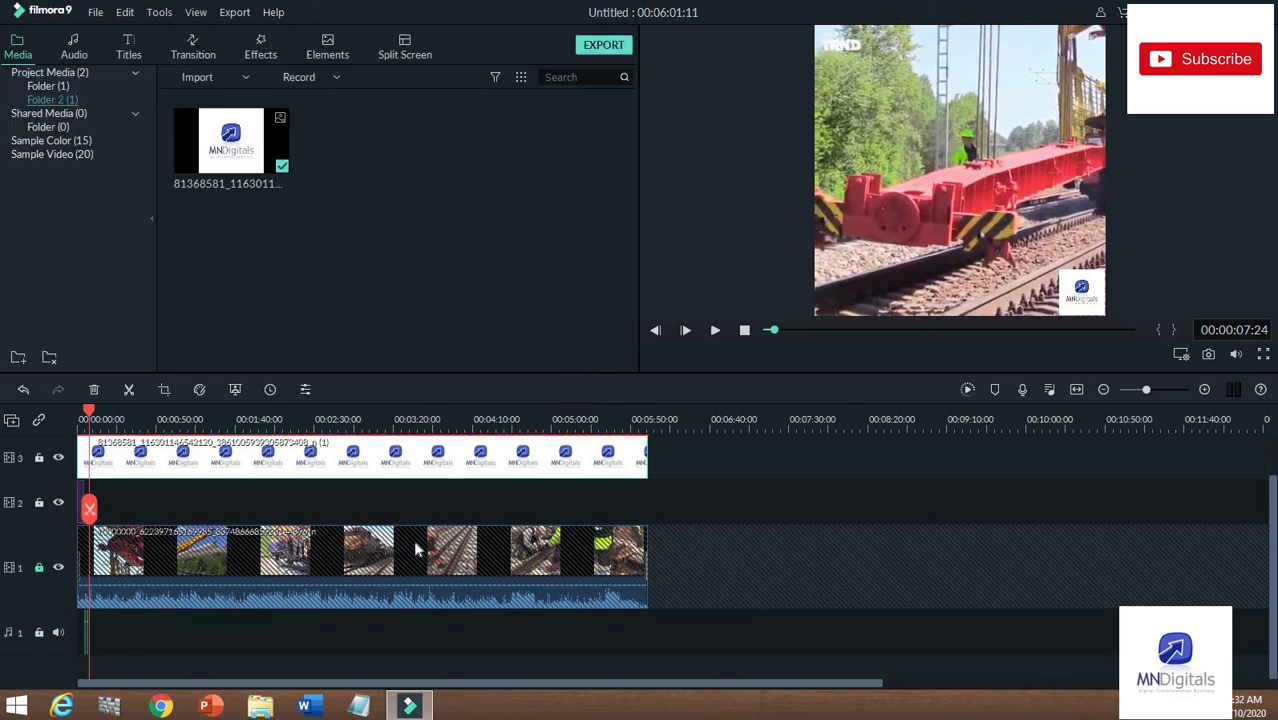
left_click(40, 570)
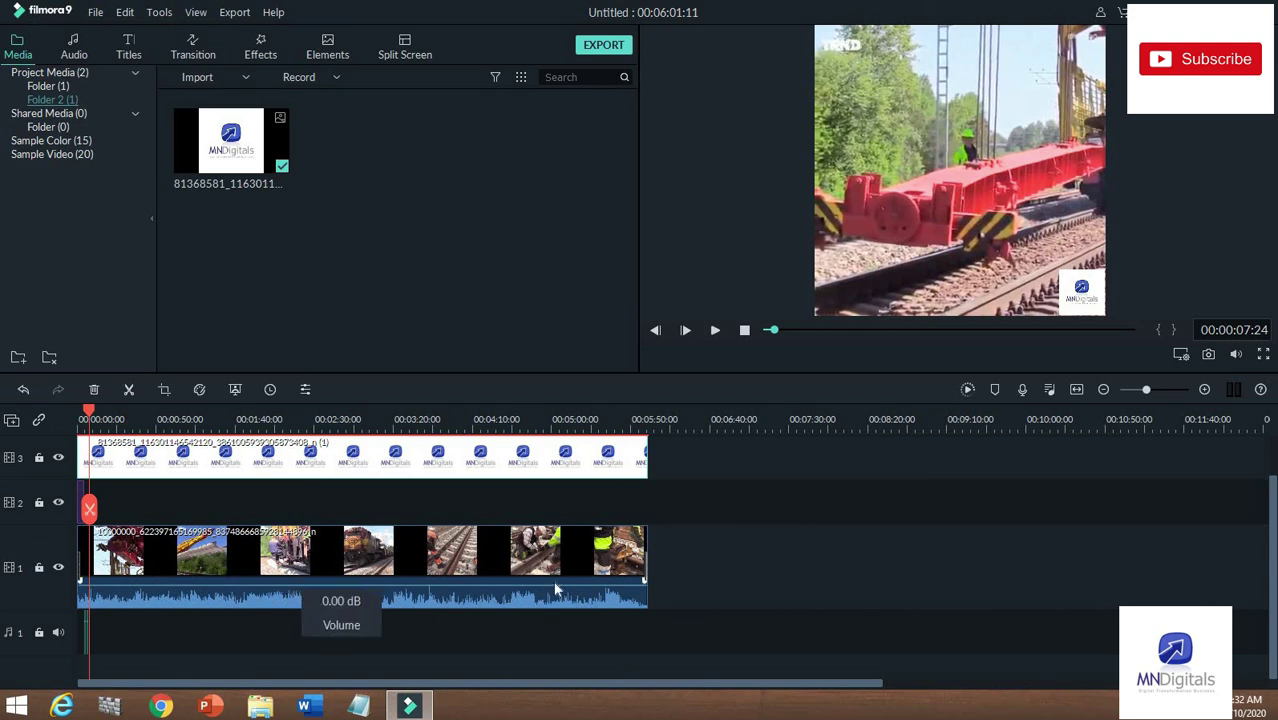
mouse_move(595, 583)
left_mouse_down()
mouse_move(597, 597)
mouse_move(613, 589)
left_mouse_up()
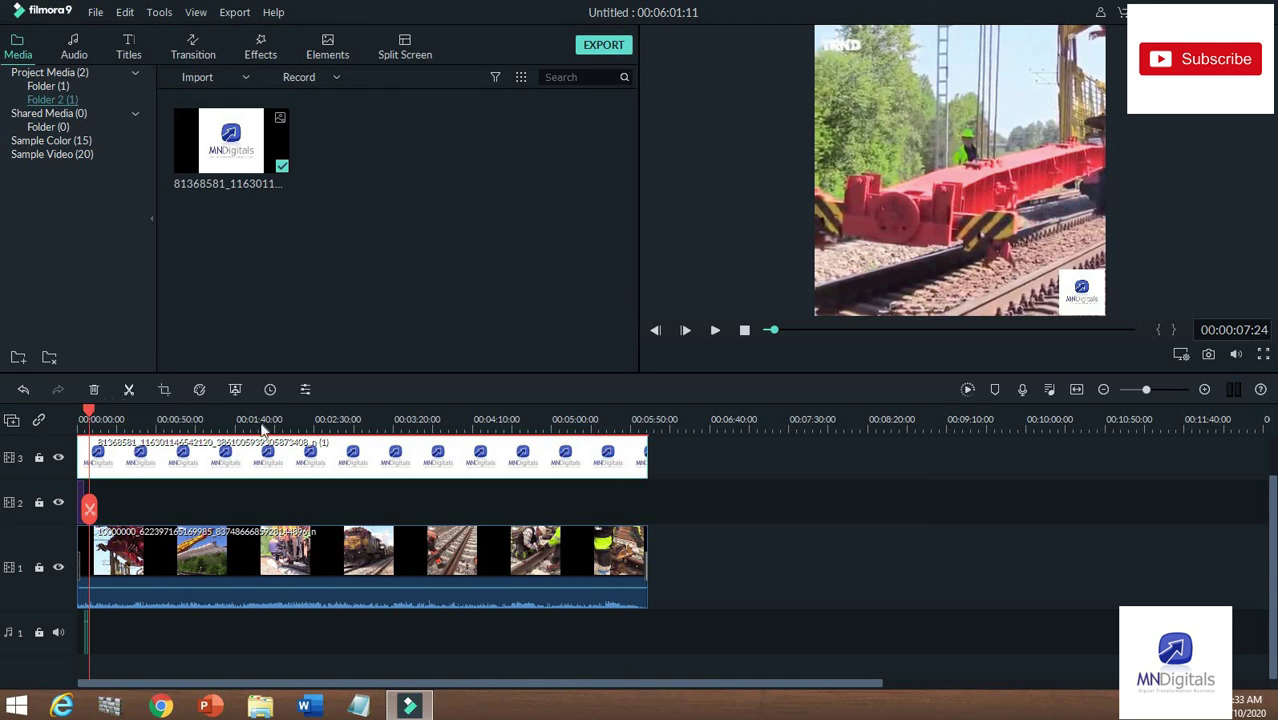
Split the logo clip on track 3 at 00:05:51:24 and move the playhead past the end of the video
left_click_drag(262, 420, 636, 468)
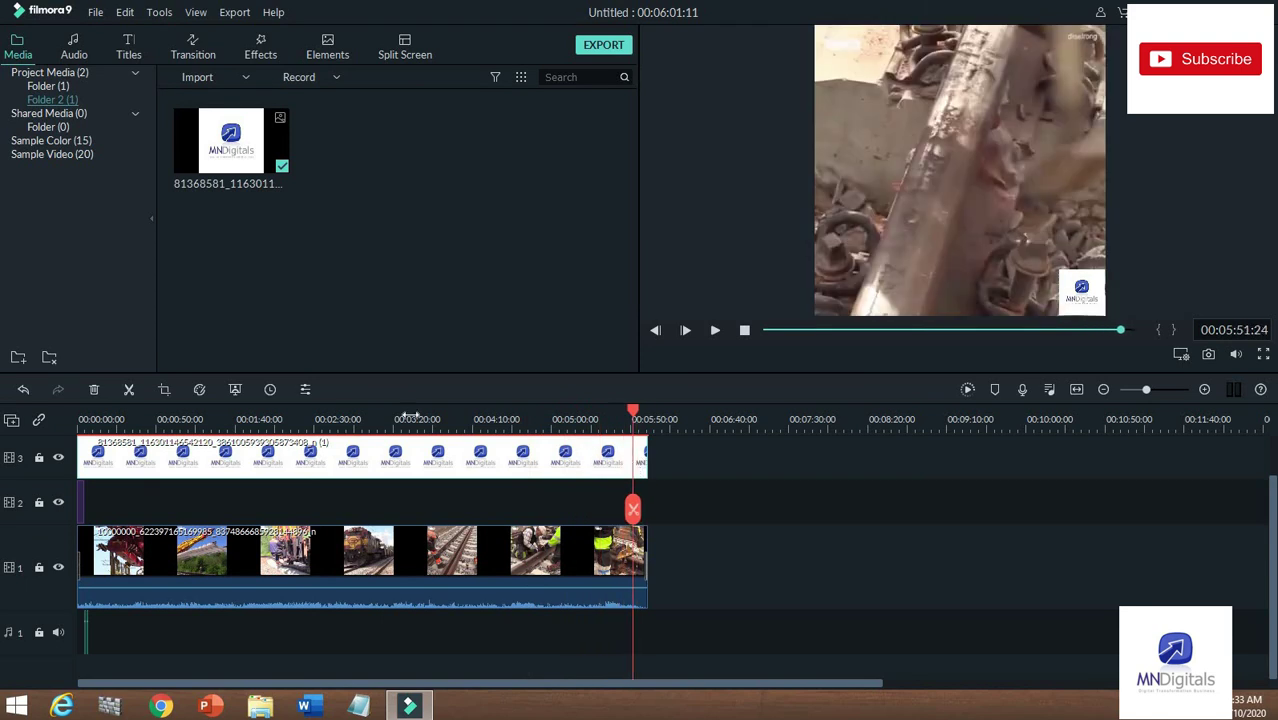
left_click(129, 390)
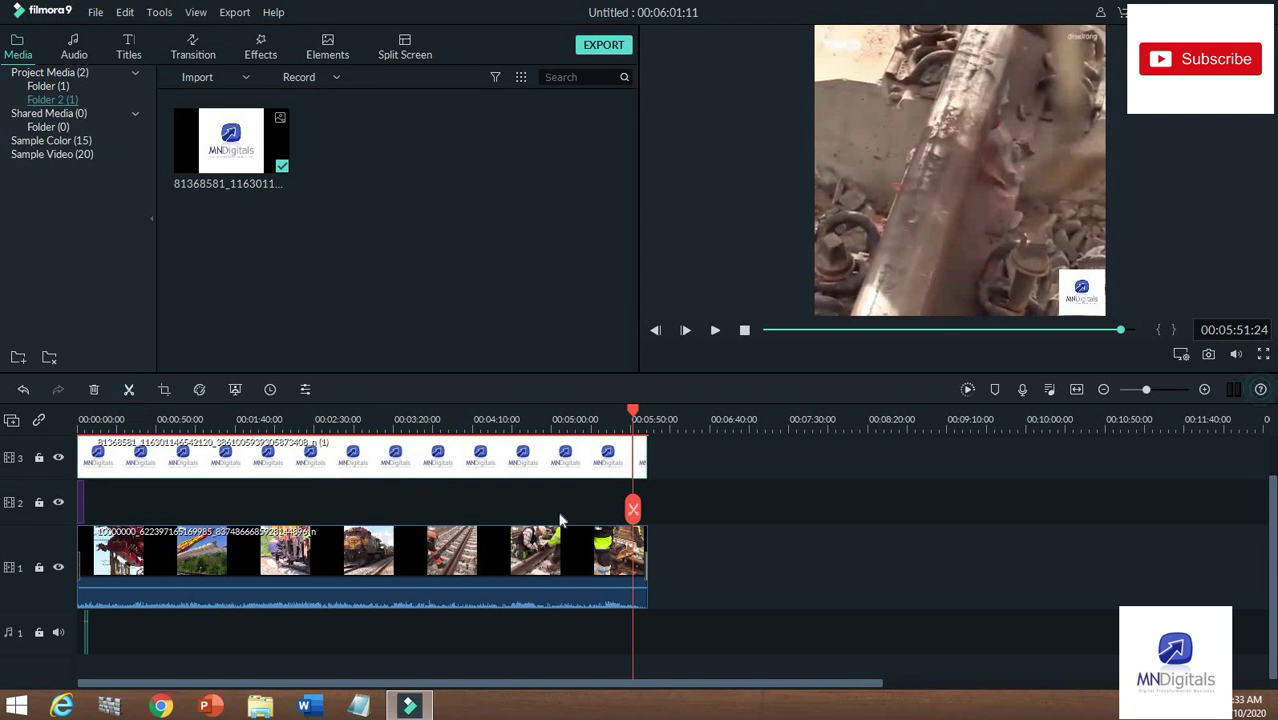
left_click(676, 424)
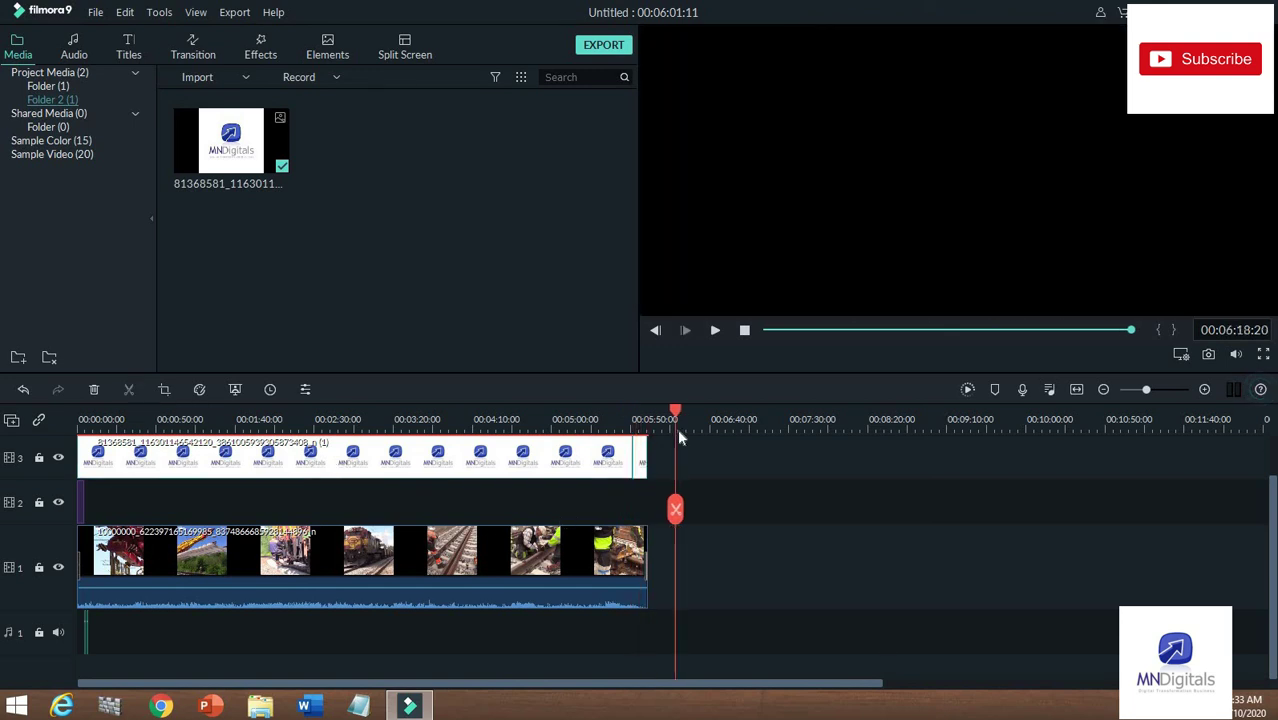
Move the short split-off logo piece on track 3 away from the main logo clip, past the end of the video
left_click(579, 422)
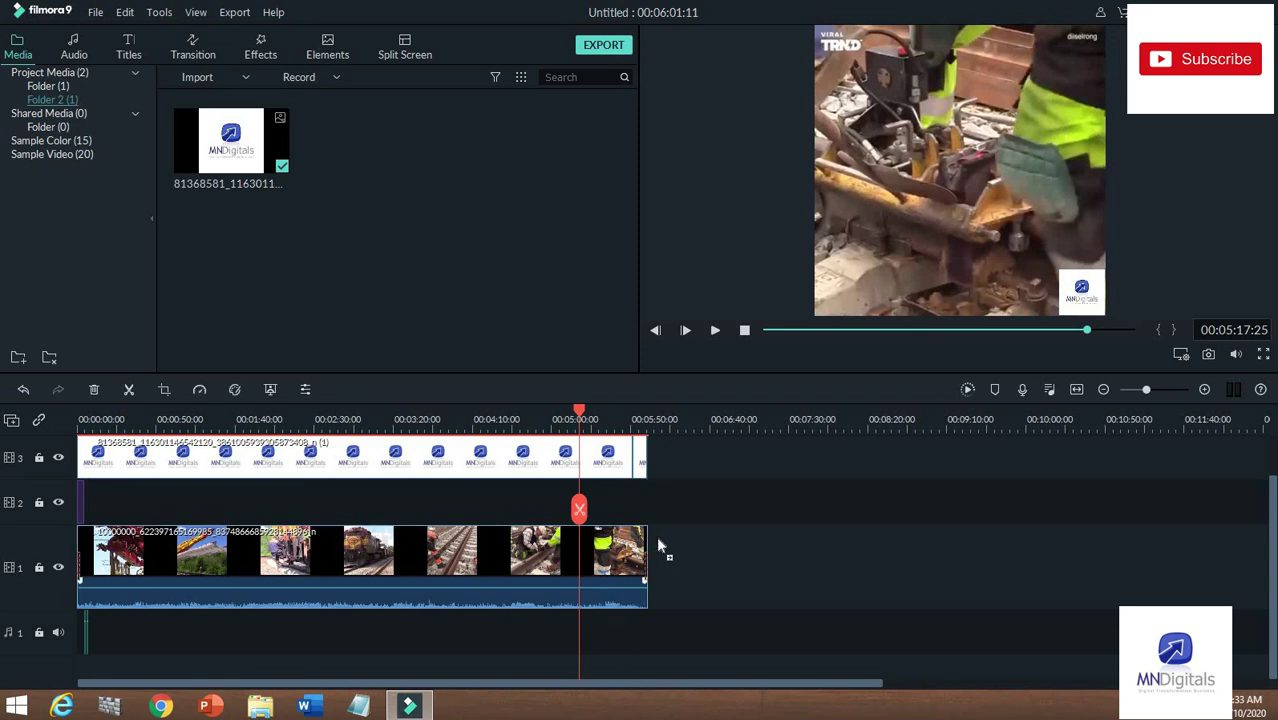
mouse_move(656, 535)
left_mouse_down()
mouse_move(672, 540)
mouse_move(640, 546)
left_mouse_up()
left_click_drag(667, 467, 698, 469)
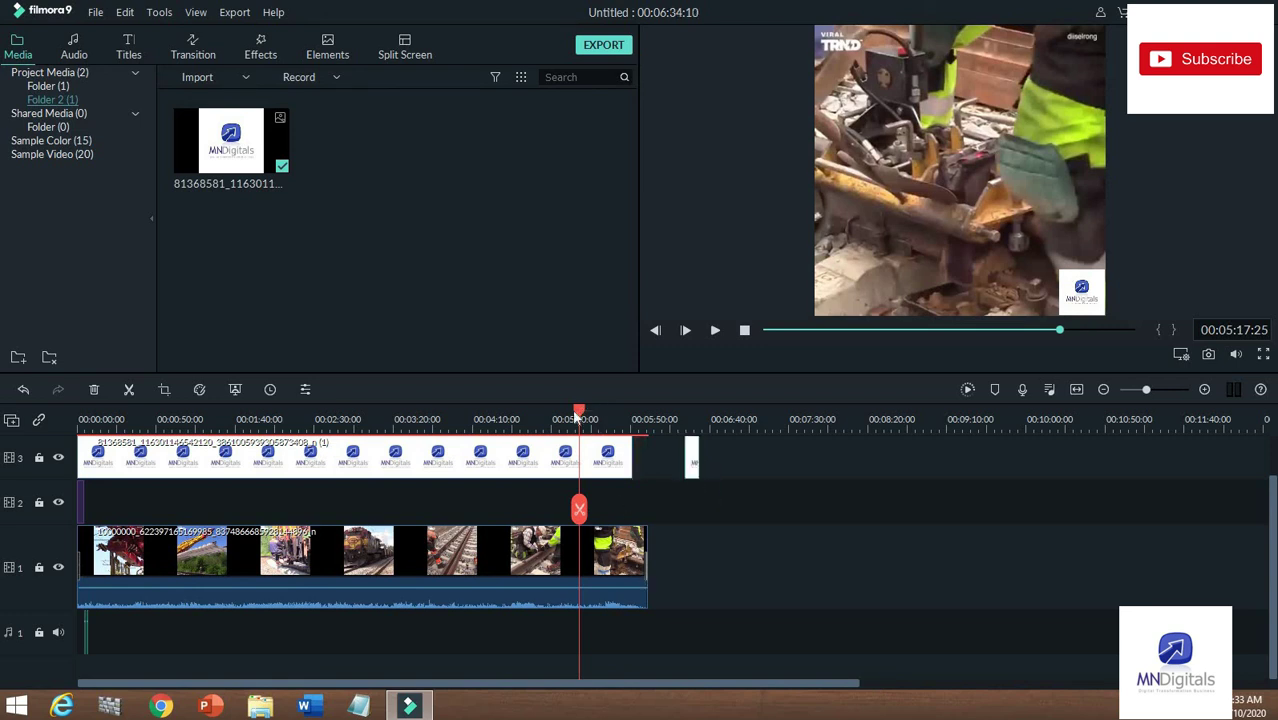
Split the railway clip on video track 1 at 00:05:56:26
left_click_drag(581, 411, 599, 412)
left_click(640, 425)
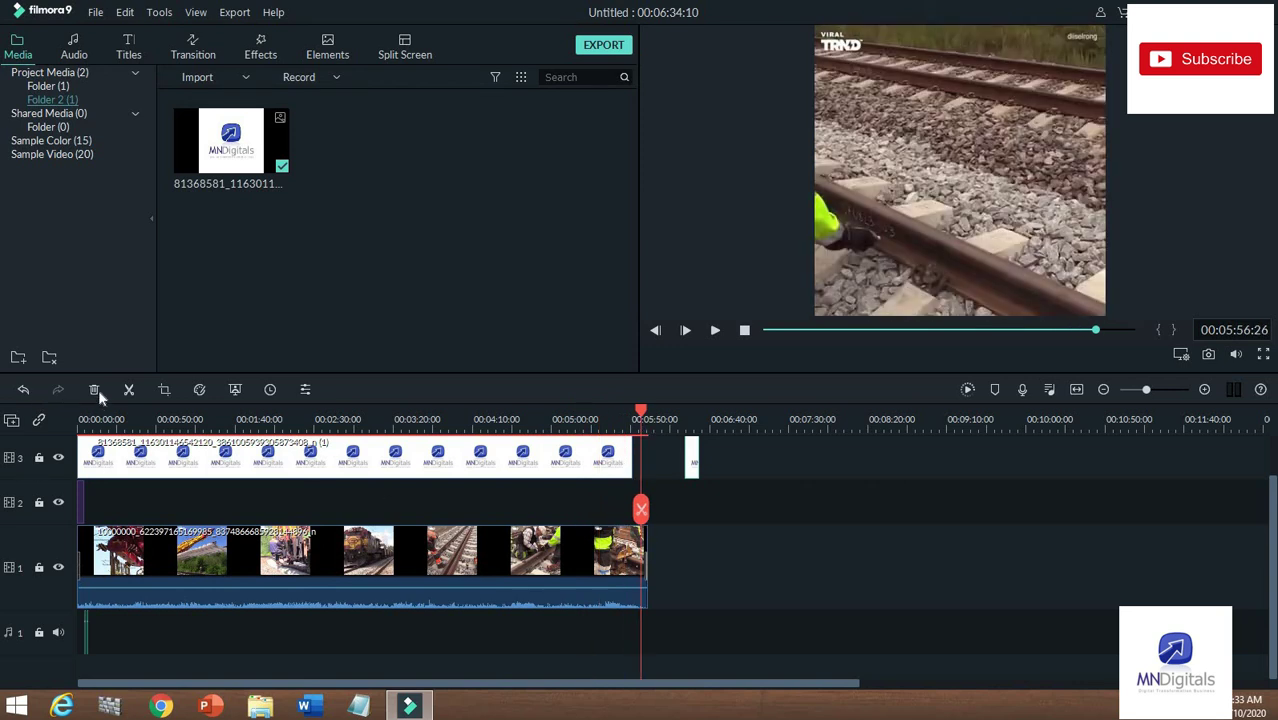
left_click(130, 390)
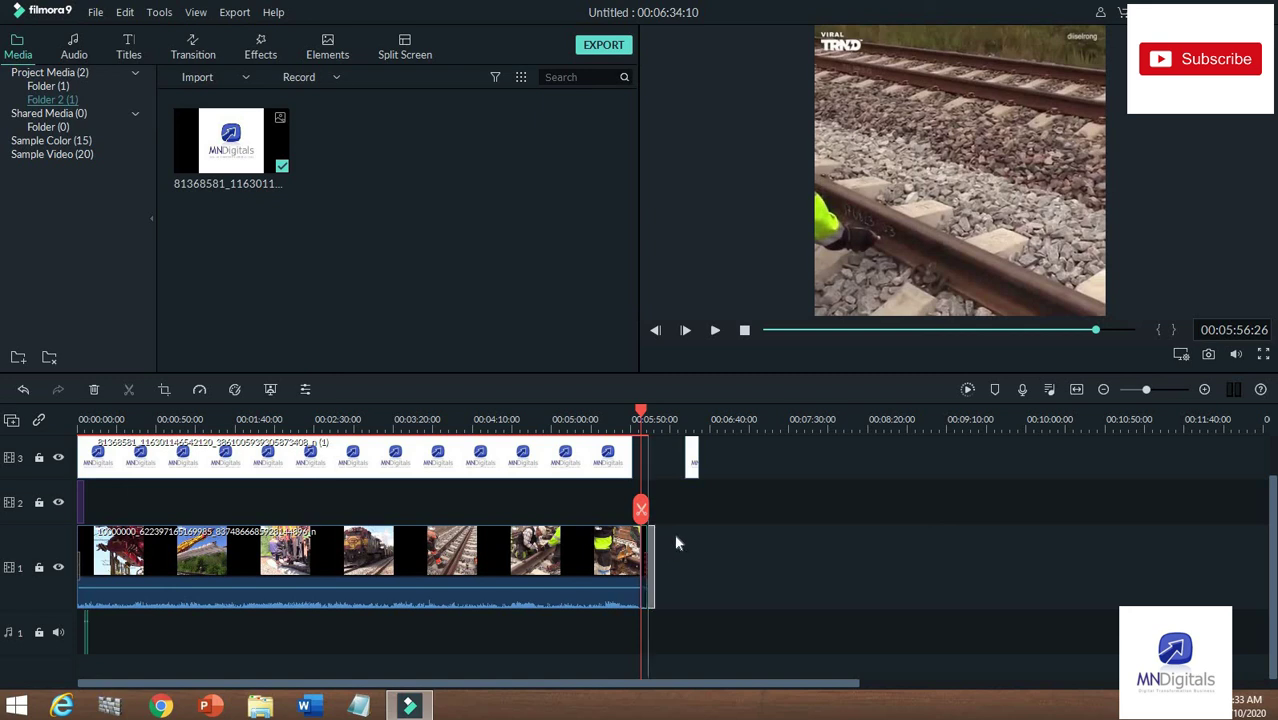
Pull the split-off railway end piece away, and return it and the short logo piece flush against their main clips
left_click_drag(645, 560, 684, 575)
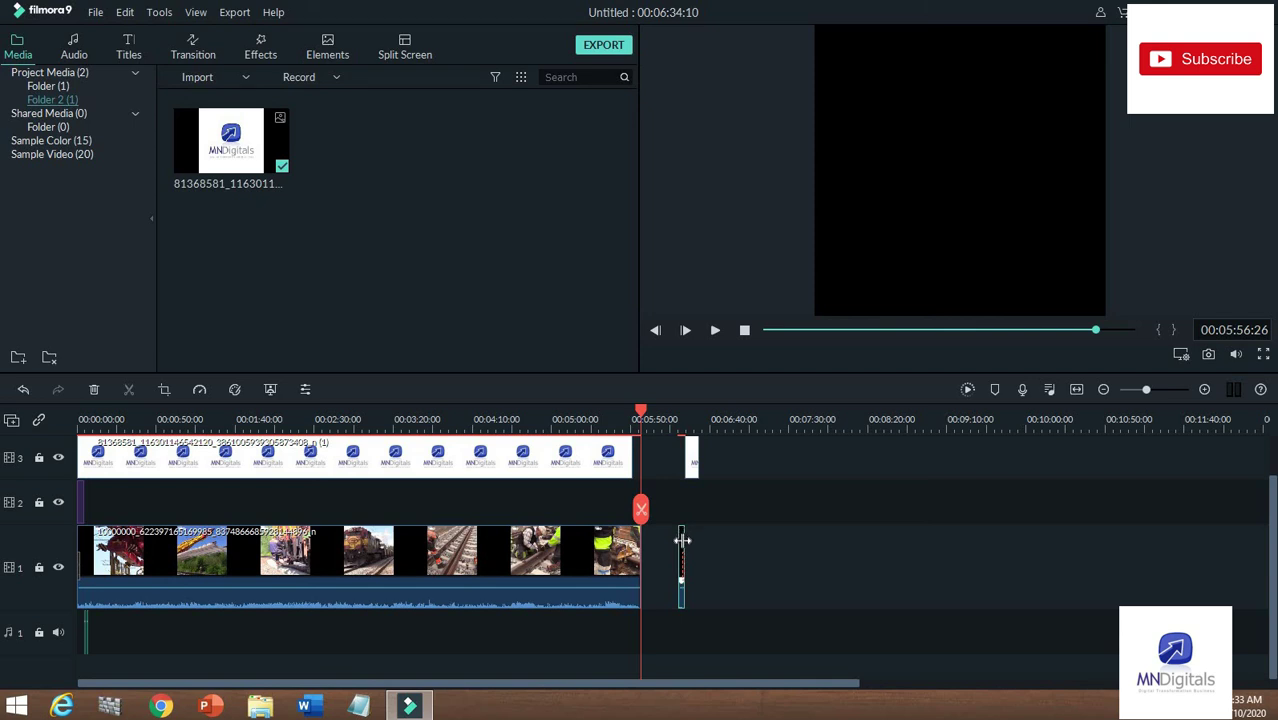
left_click_drag(679, 536, 653, 556)
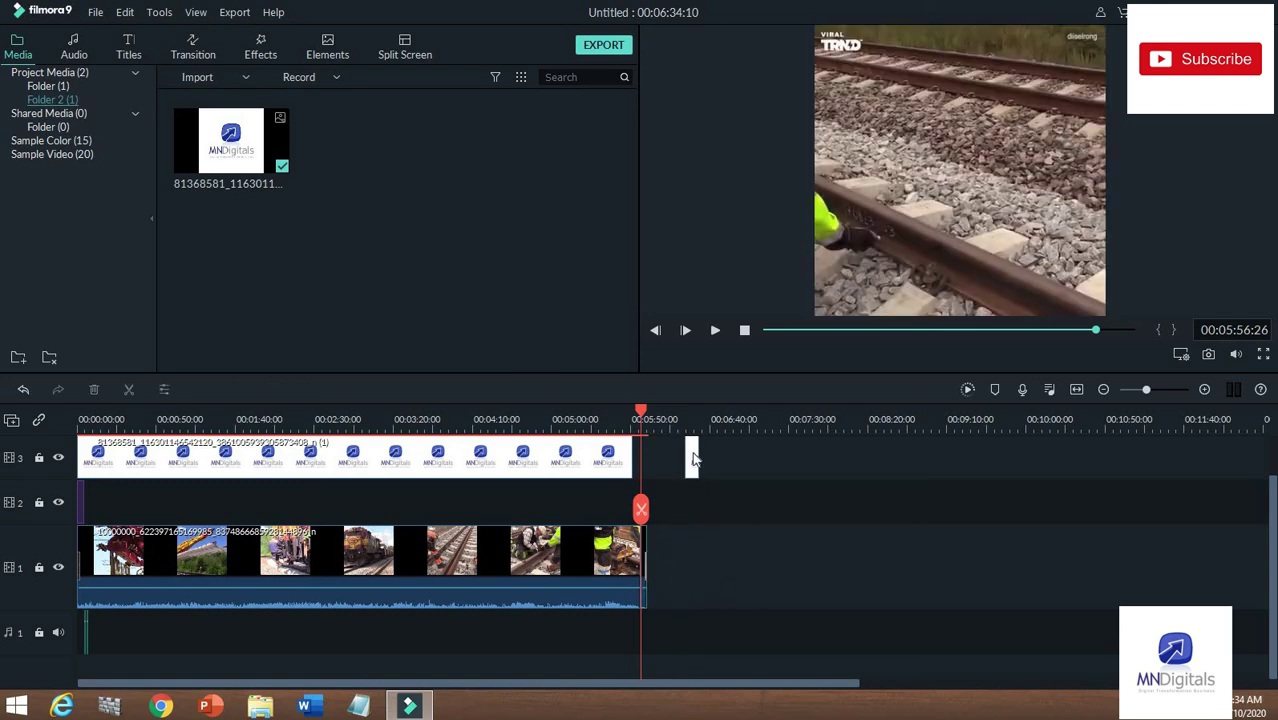
left_click_drag(634, 460, 644, 466)
left_click_drag(643, 468, 646, 468)
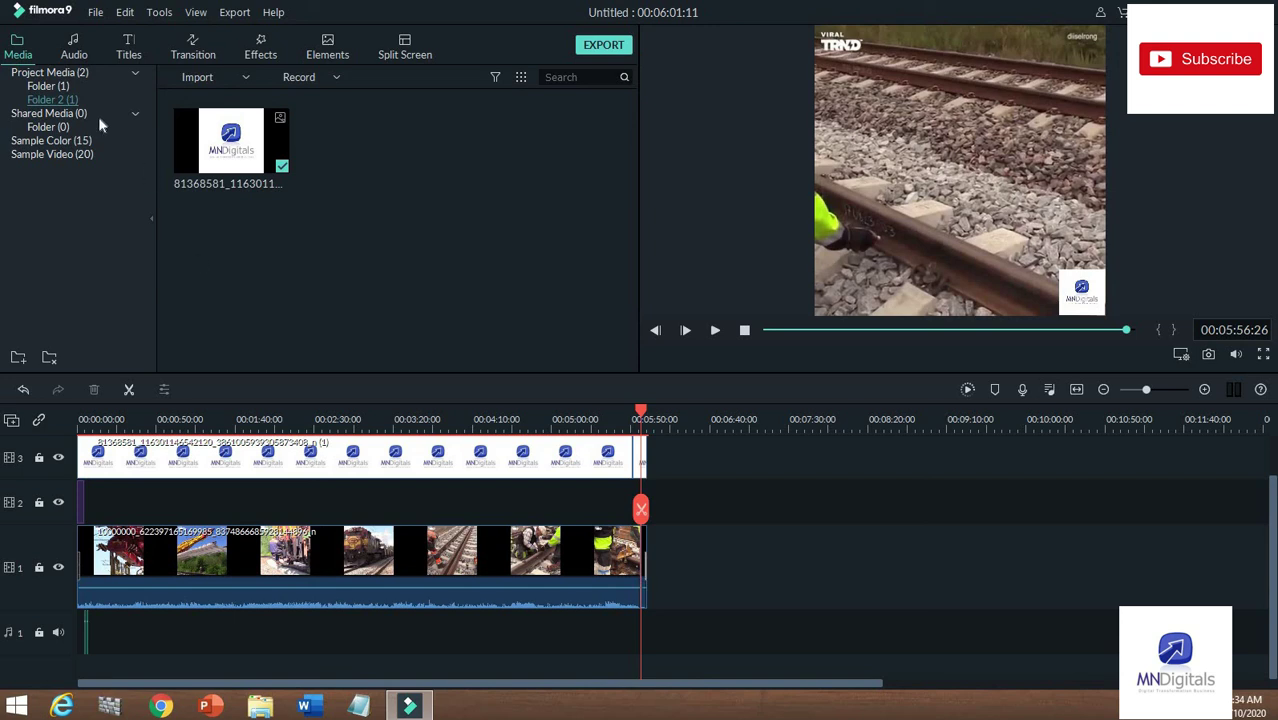
left_click(76, 50)
left_click(128, 50)
left_click(194, 50)
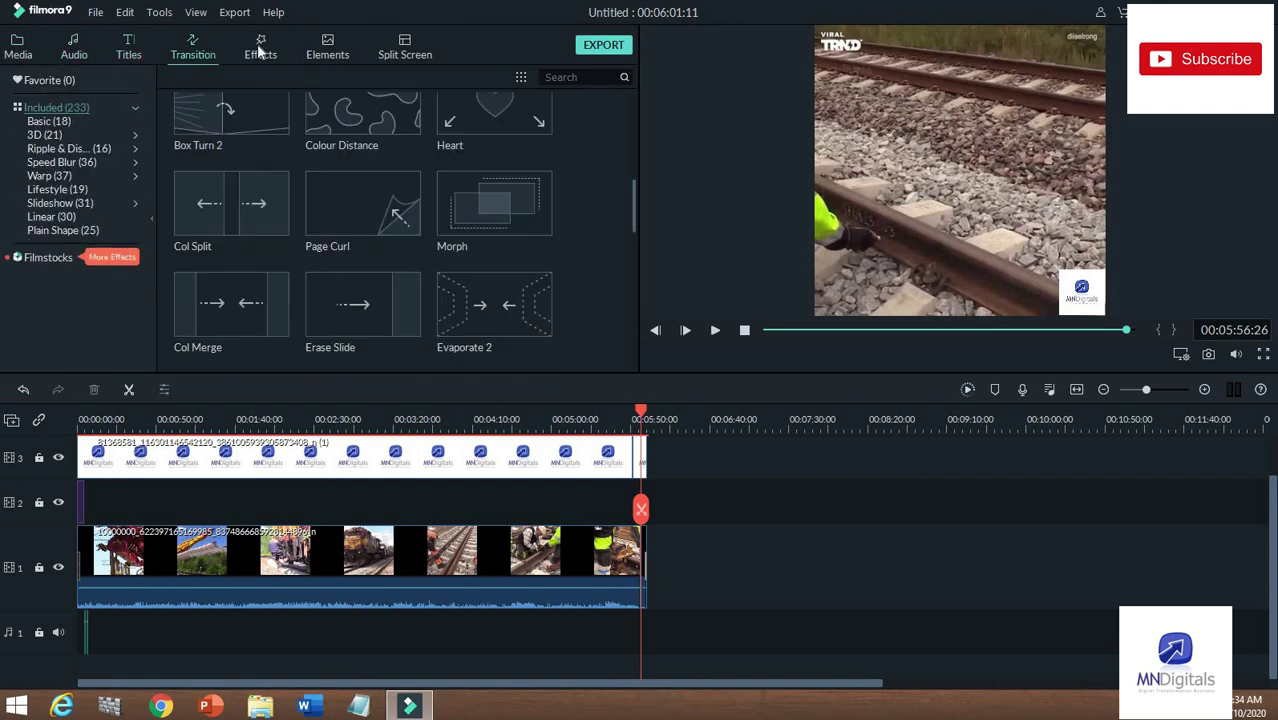
left_click(259, 50)
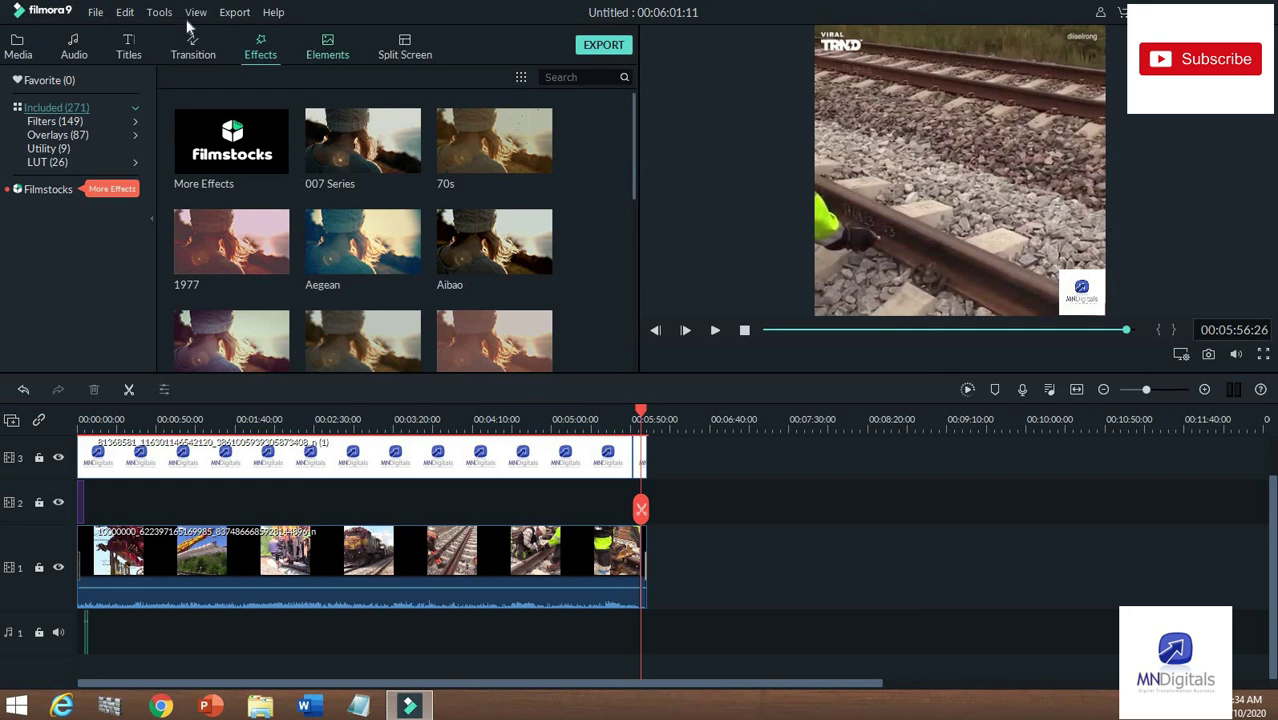